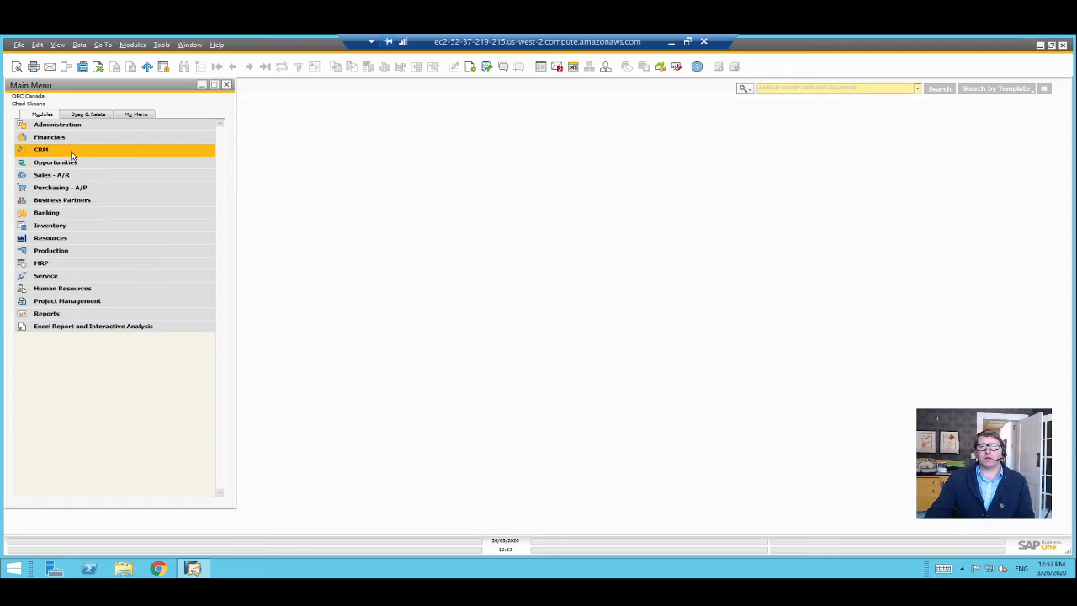
# Open a blank Campaign form from Business Partners, defaulting to Customer, E-Mail and Open status
pyautogui.click(72, 154)
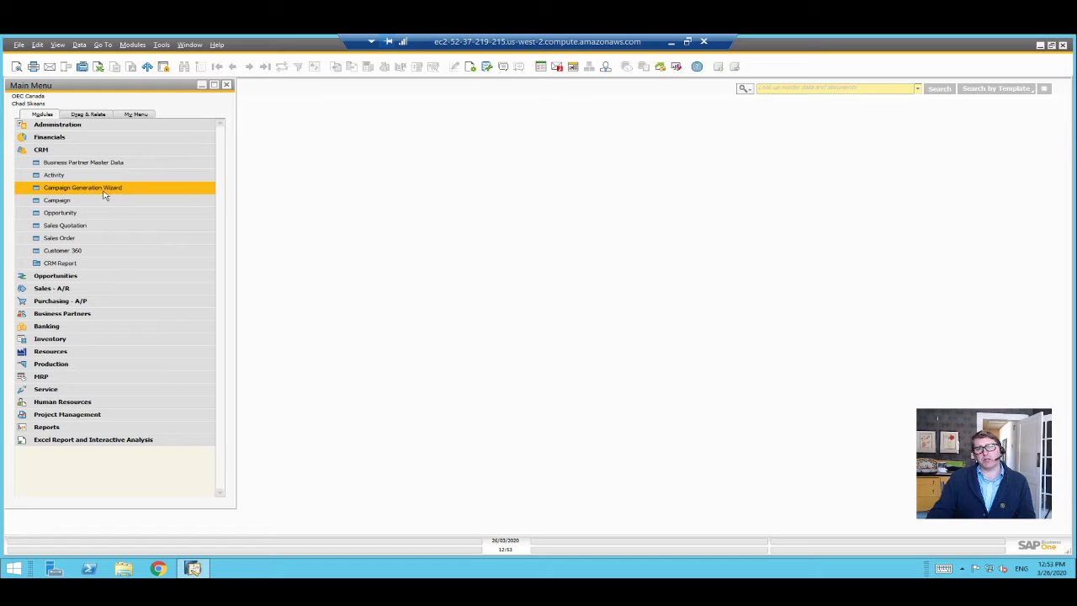
pyautogui.click(48, 150)
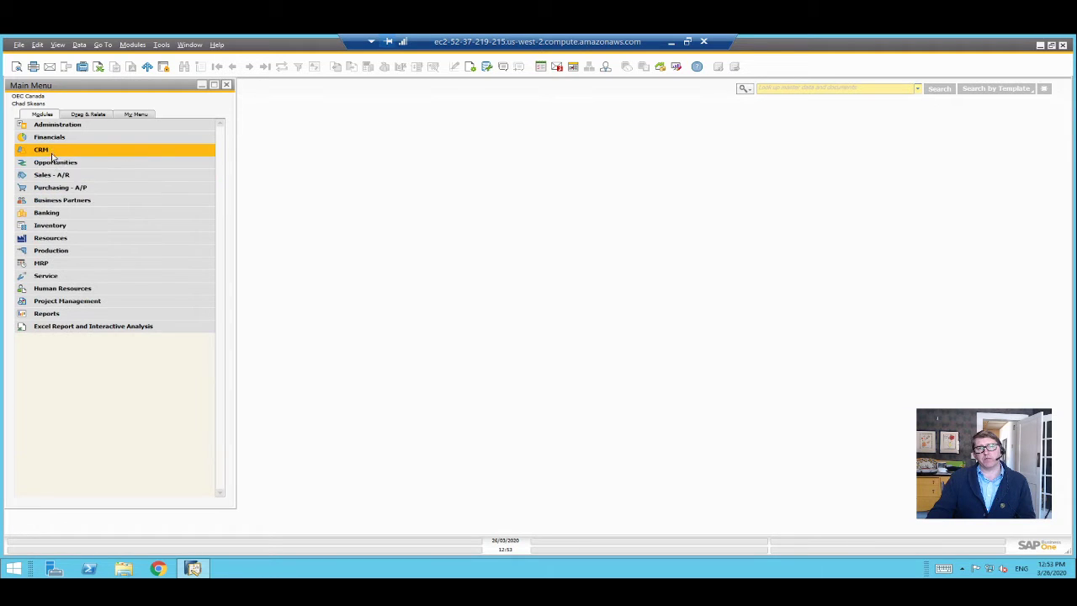
pyautogui.click(67, 202)
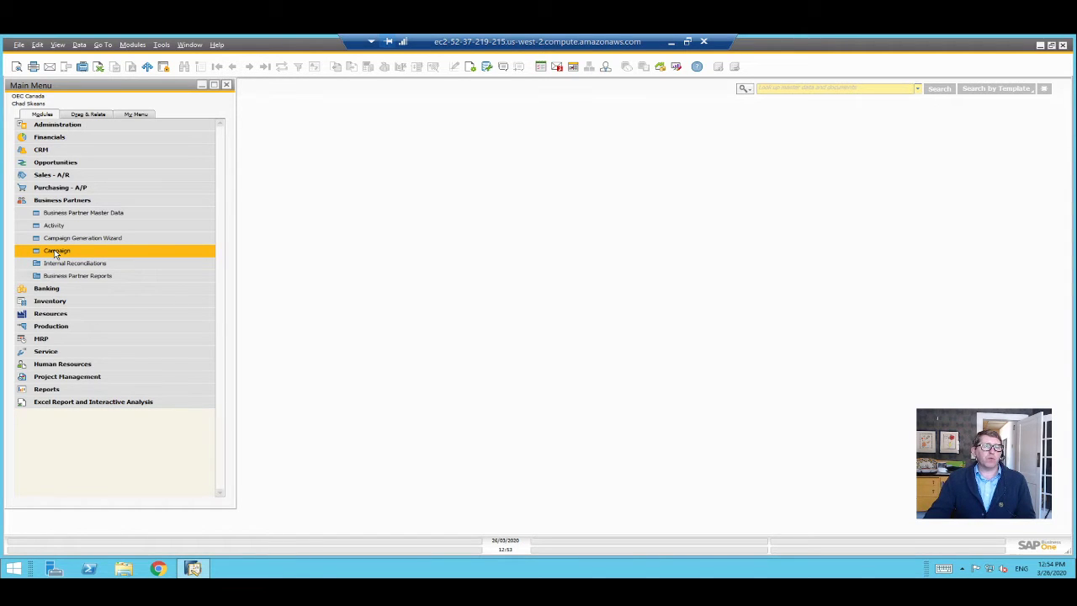
pyautogui.click(54, 250)
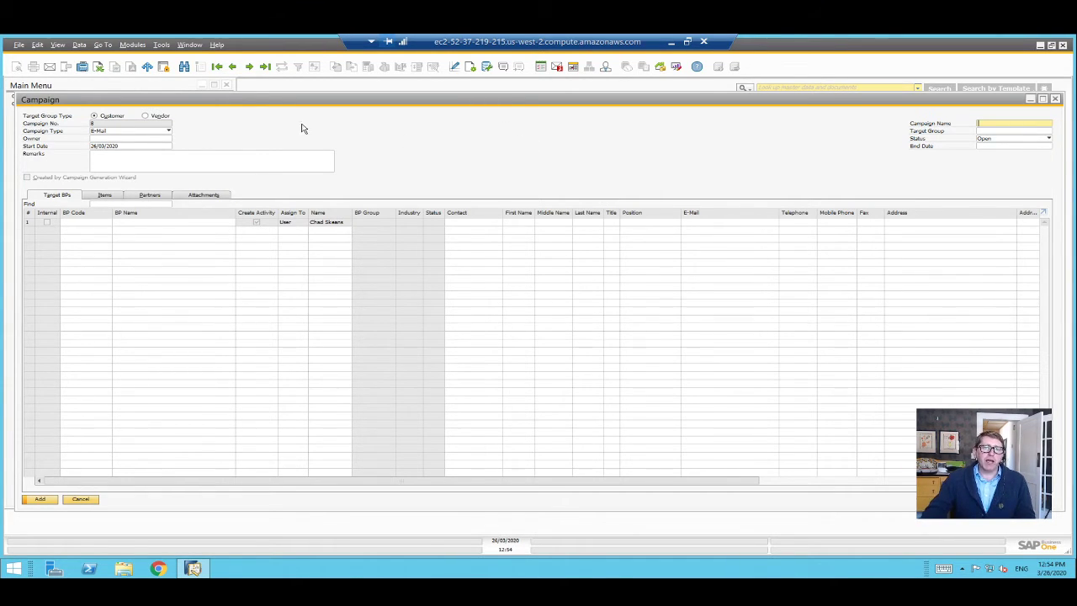
# Leave the campaign type as E-Mail, then cancel the Campaign form without saving
pyautogui.click(118, 132)
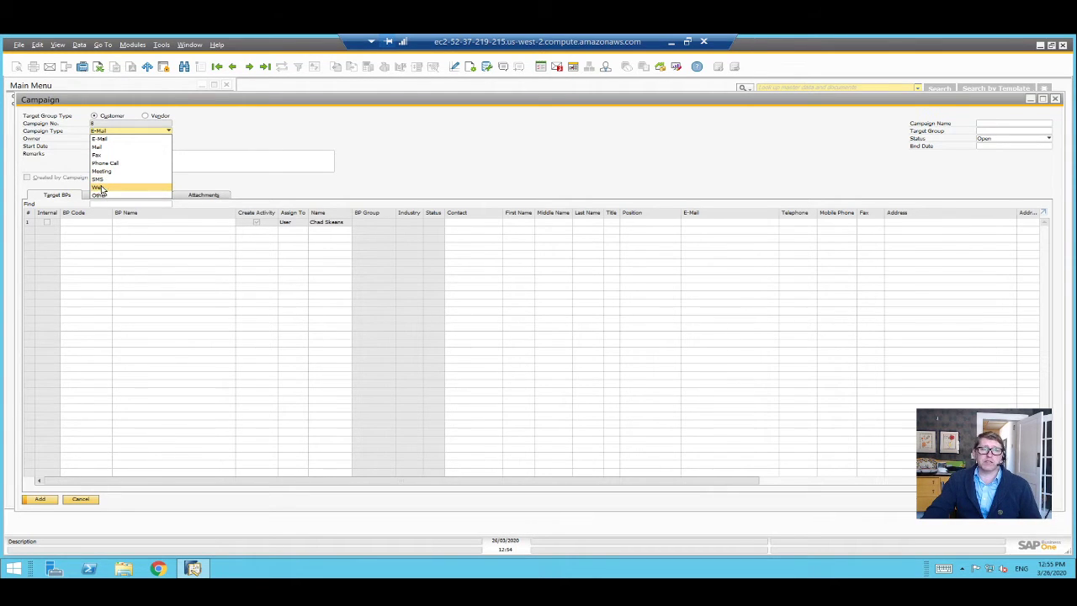
pyautogui.click(128, 139)
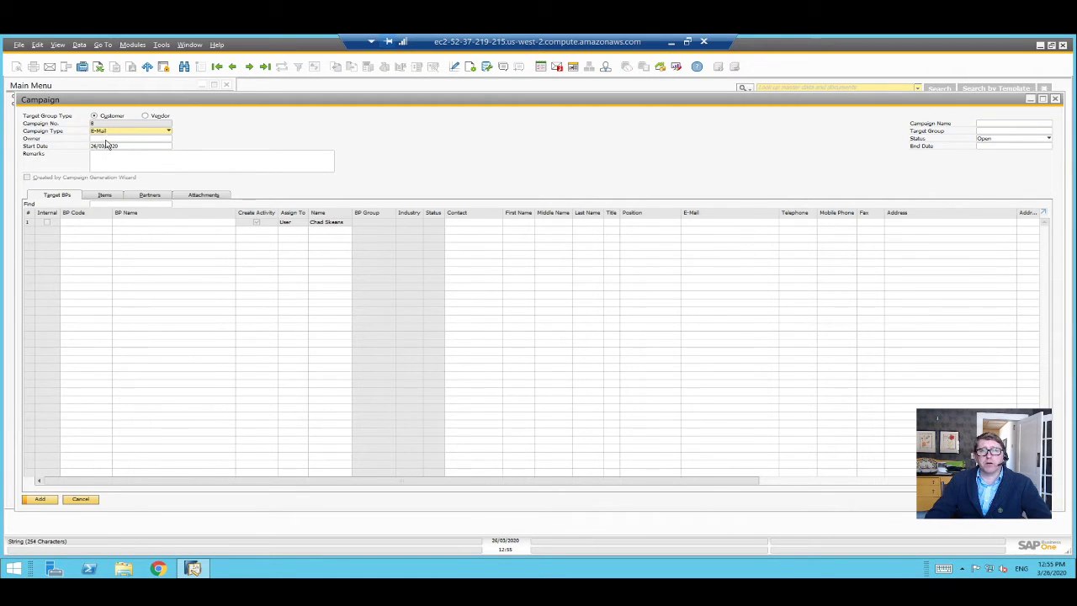
pyautogui.click(106, 139)
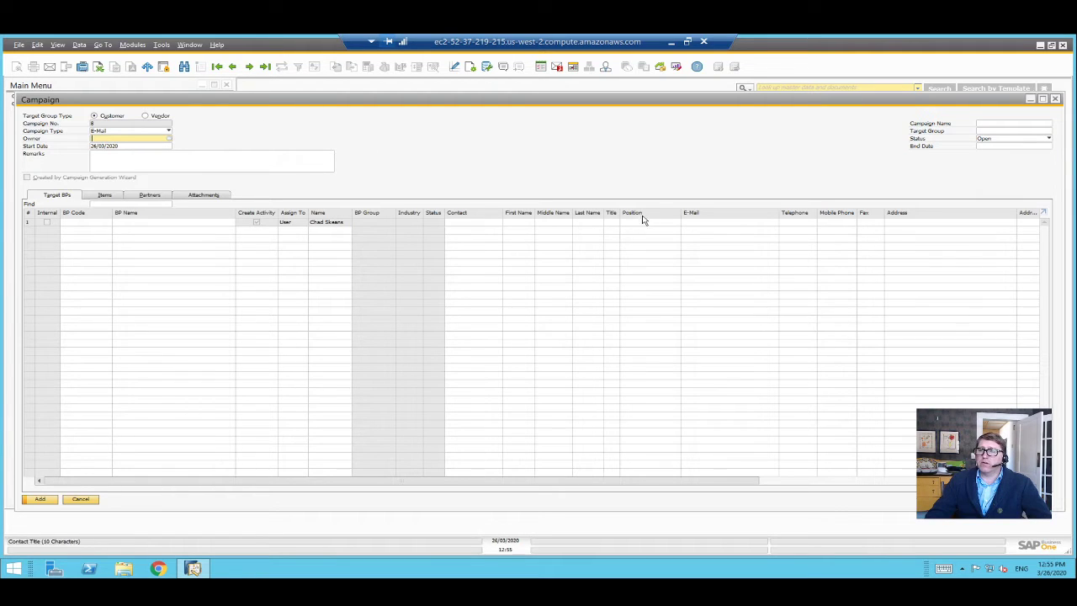
pyautogui.click(81, 499)
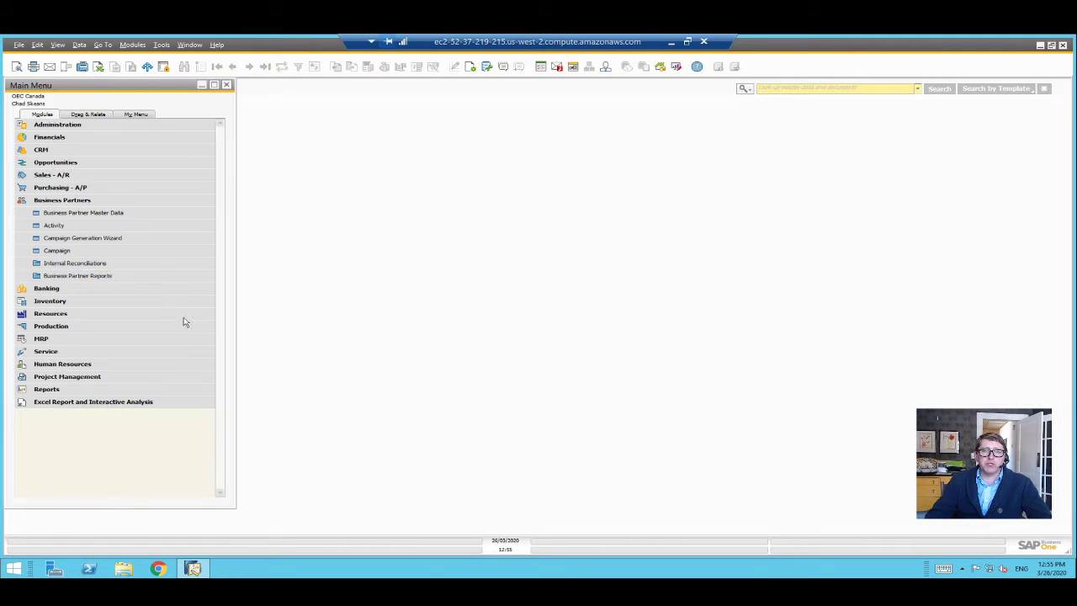
# Launch the Campaign Generation Wizard and choose Create New Campaign at step 1
pyautogui.click(111, 238)
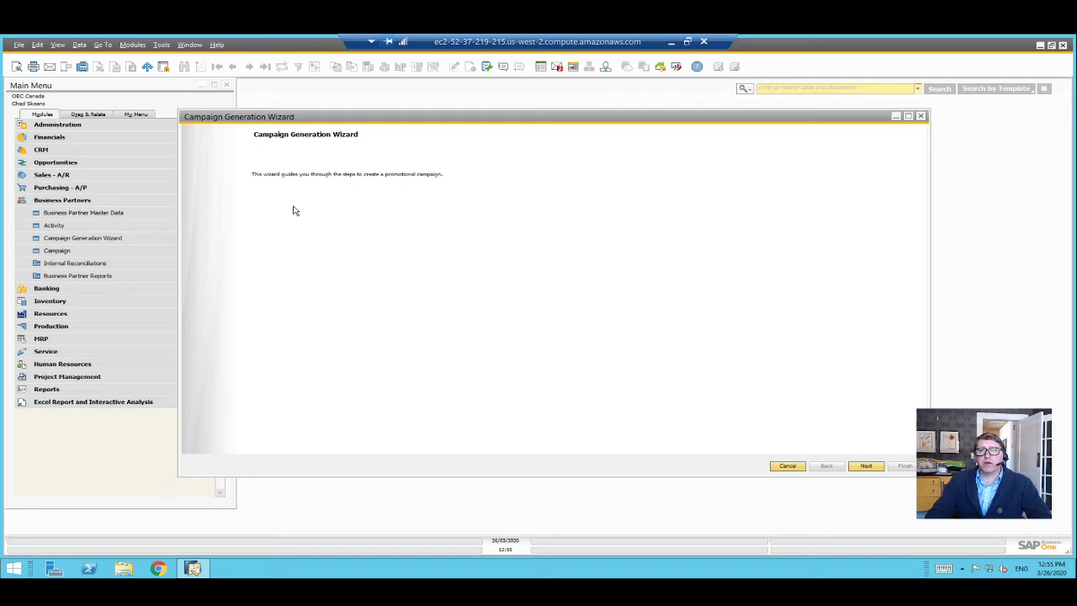
pyautogui.click(865, 467)
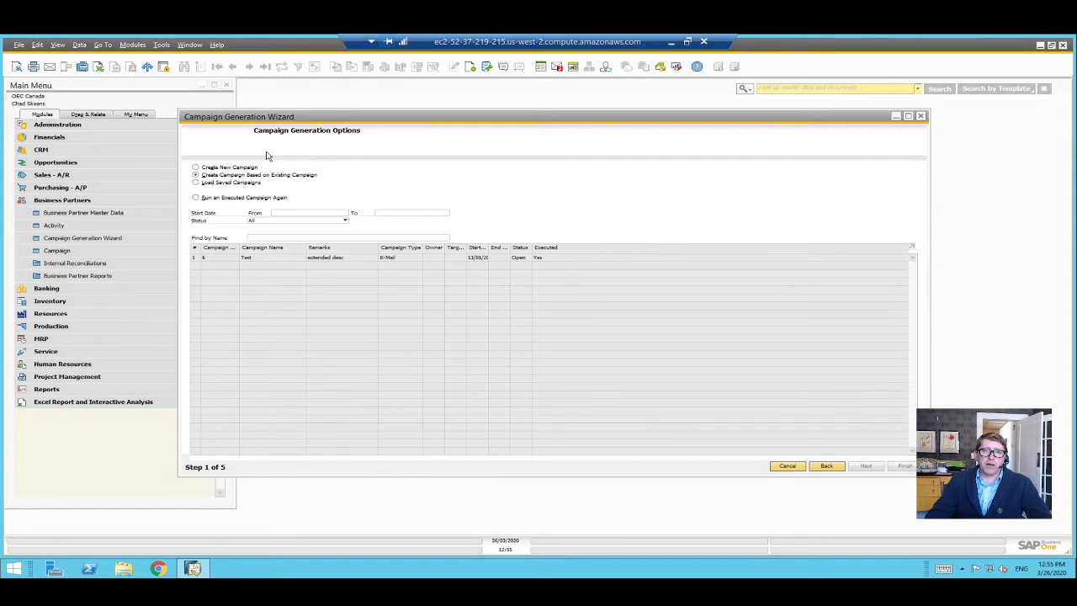
pyautogui.click(212, 169)
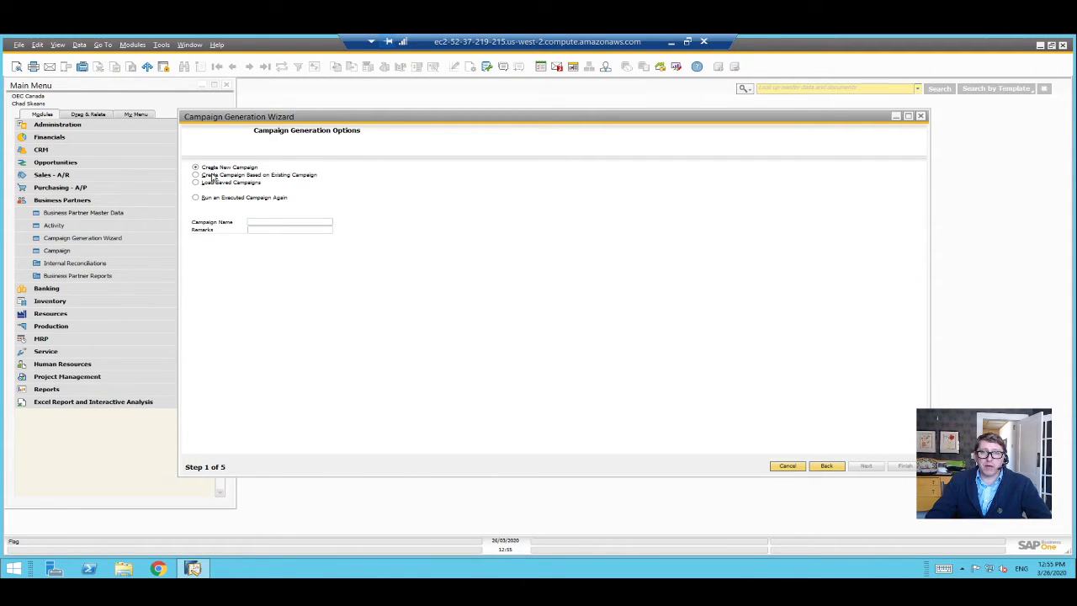
pyautogui.click(253, 175)
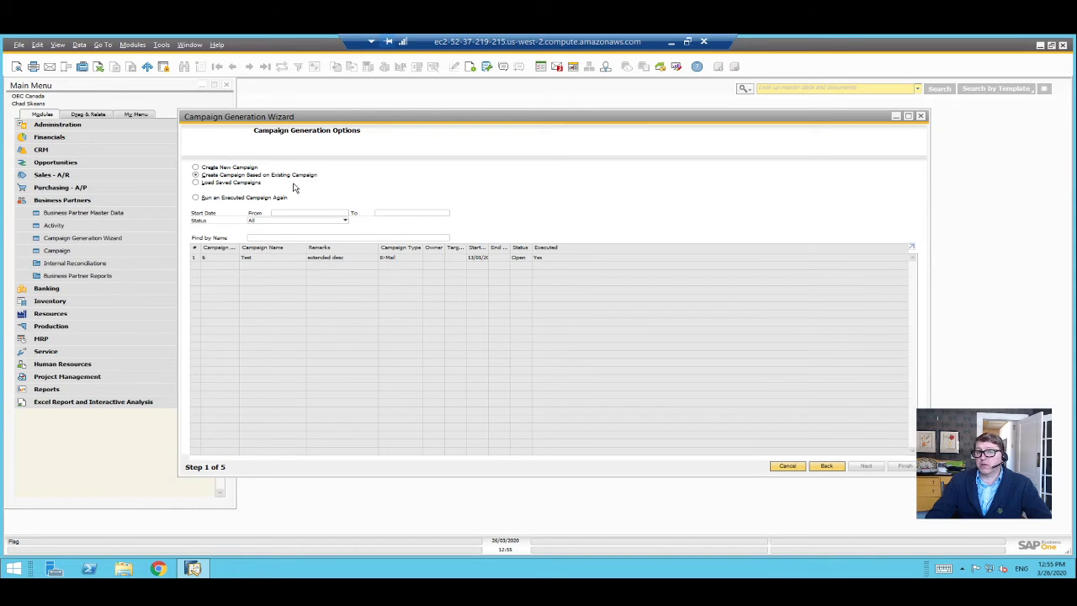
pyautogui.click(227, 183)
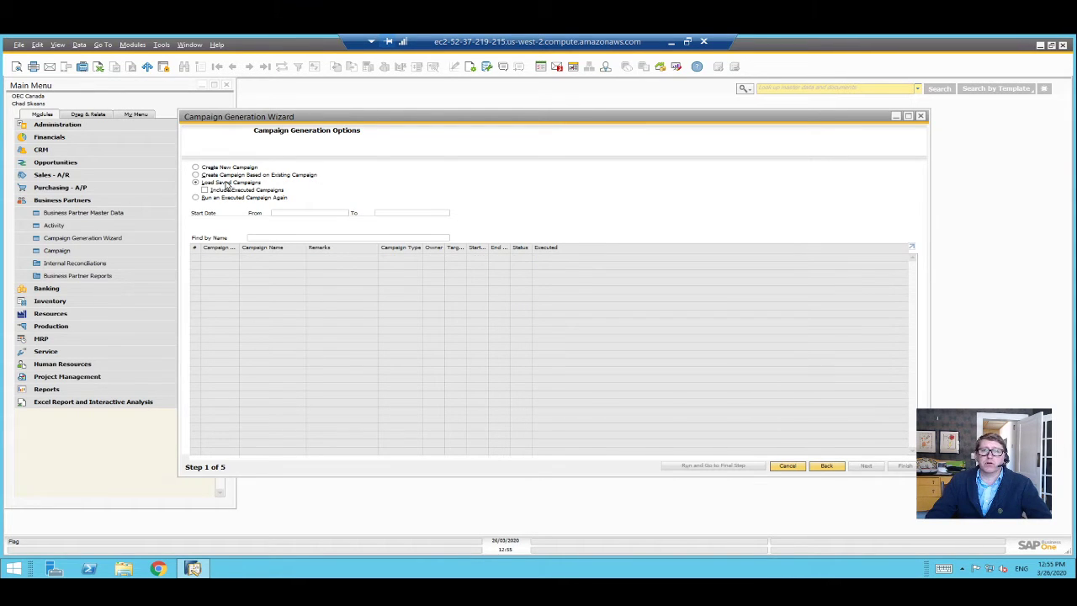
pyautogui.click(230, 199)
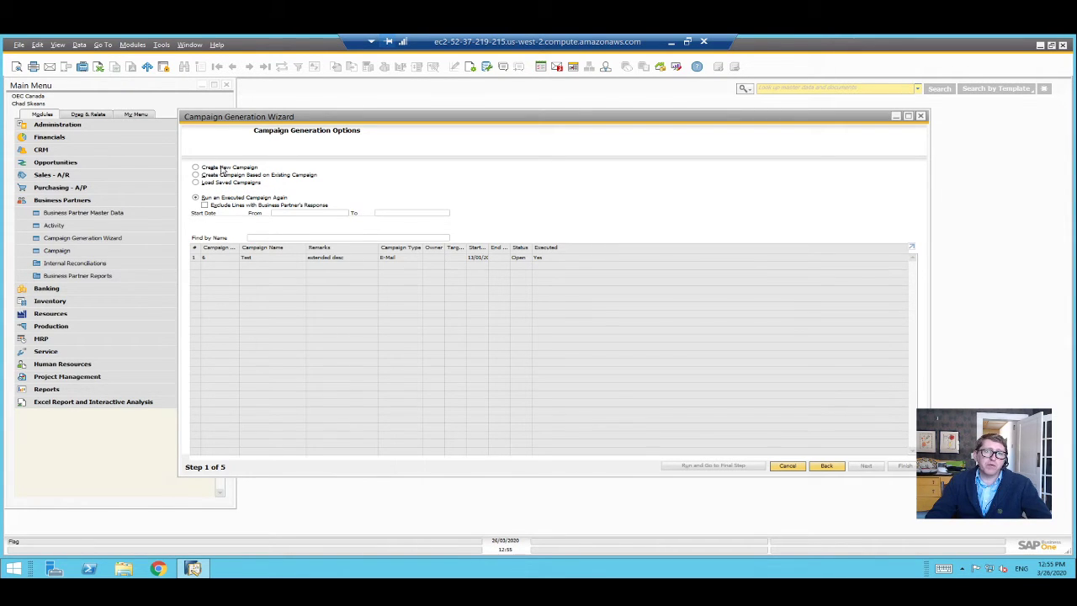
pyautogui.click(224, 168)
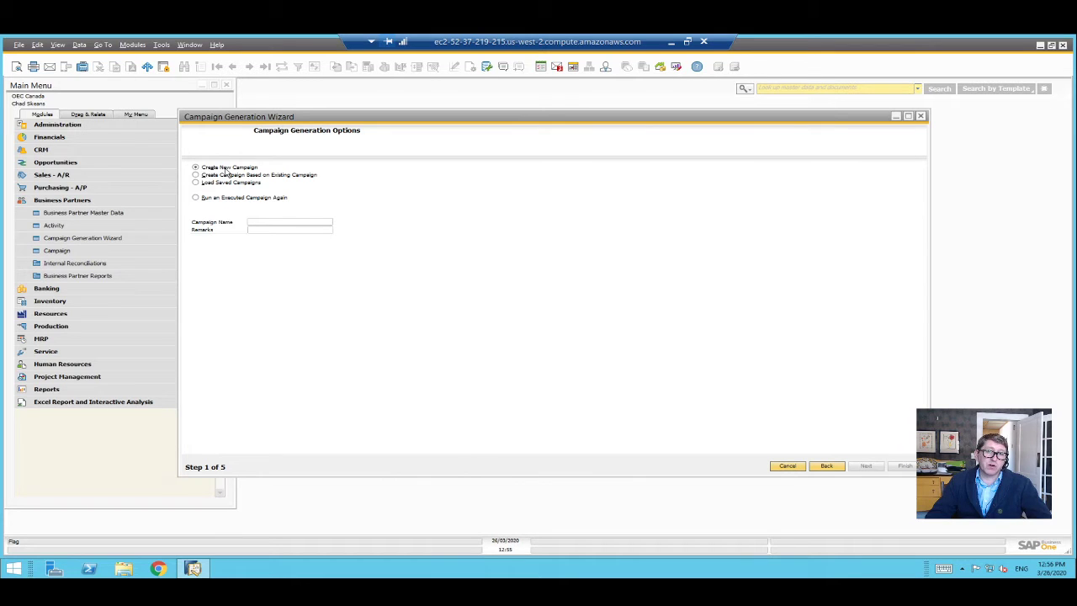
# Name the campaign 'How Are You Doing?', add a remark about checking on customers, and continue to step 2
pyautogui.click(281, 222)
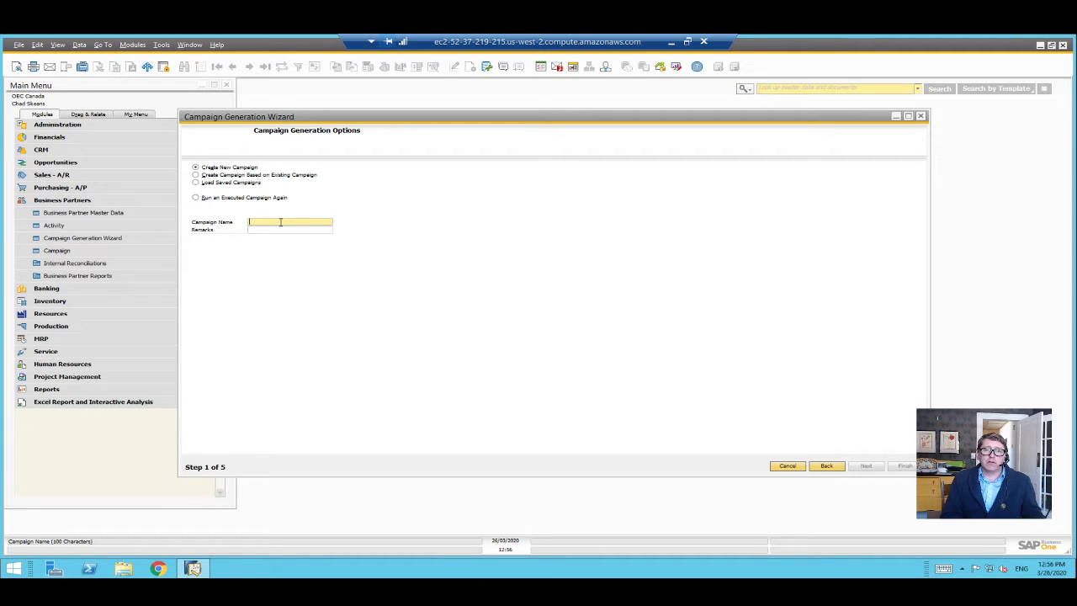
pyautogui.write('How Are You Doing')
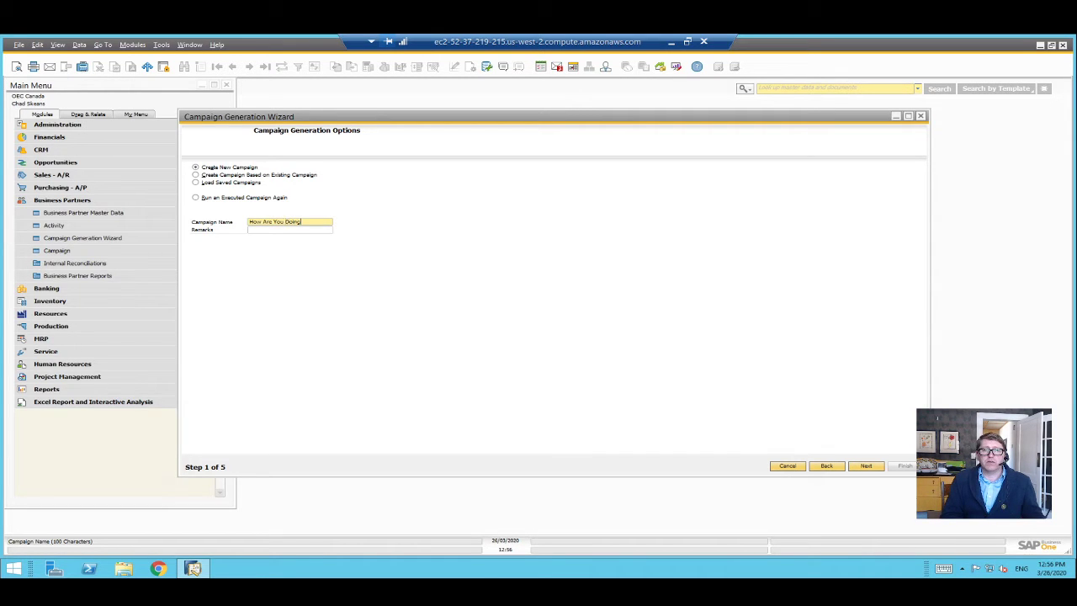
pyautogui.press('Tab')
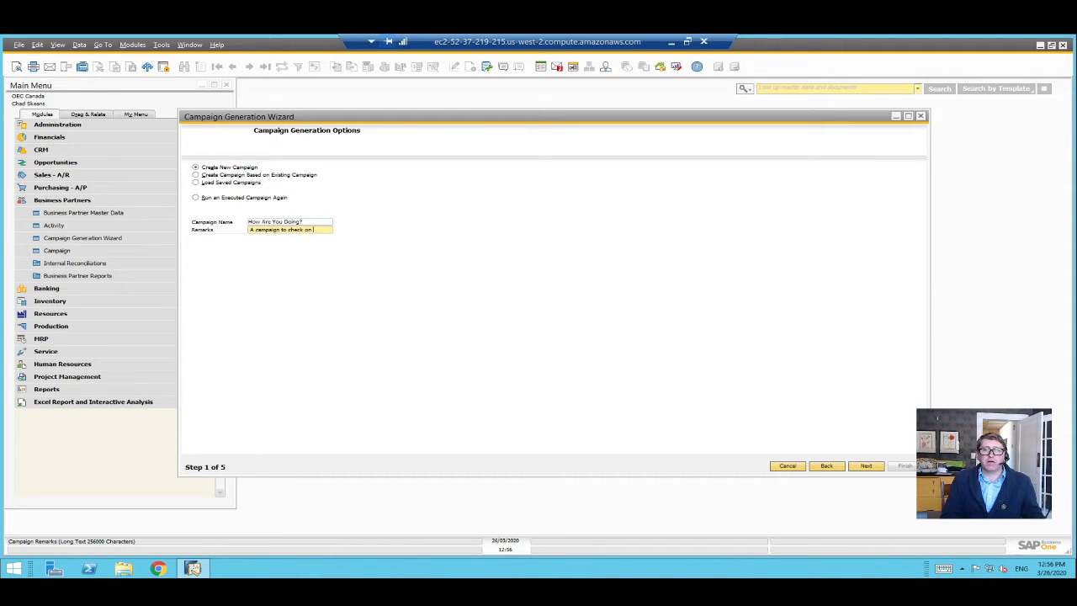
pyautogui.write('tomers during these')
pyautogui.write(' troubling times')
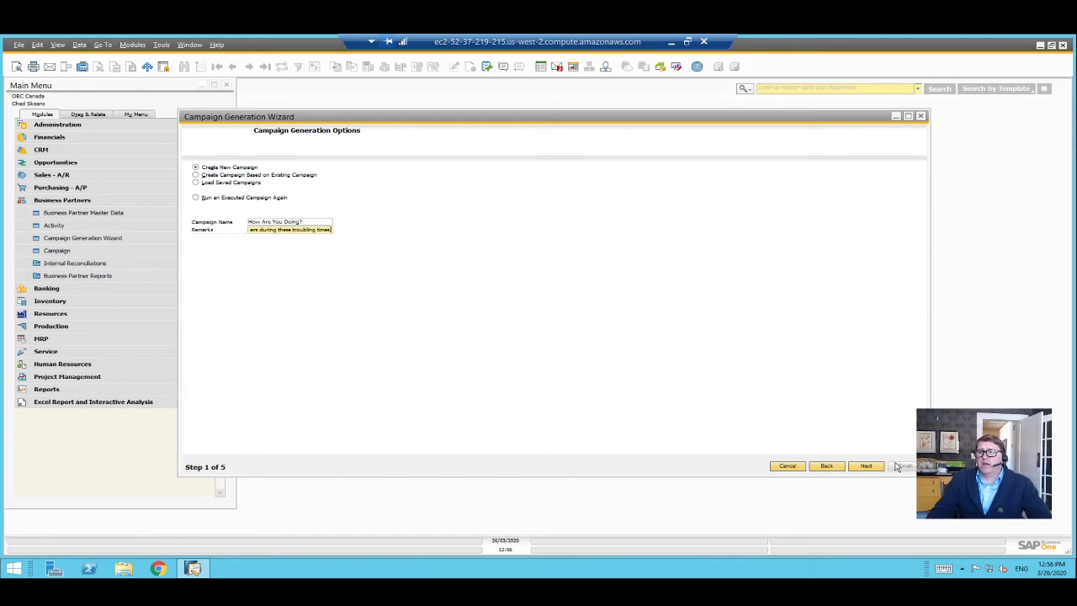
pyautogui.click(866, 466)
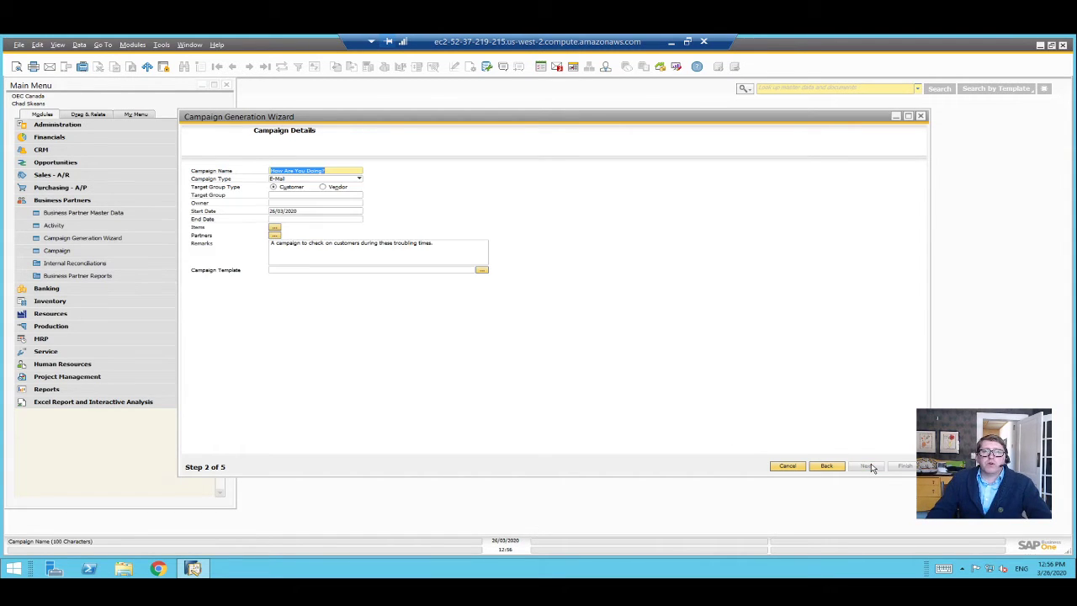
pyautogui.click(288, 183)
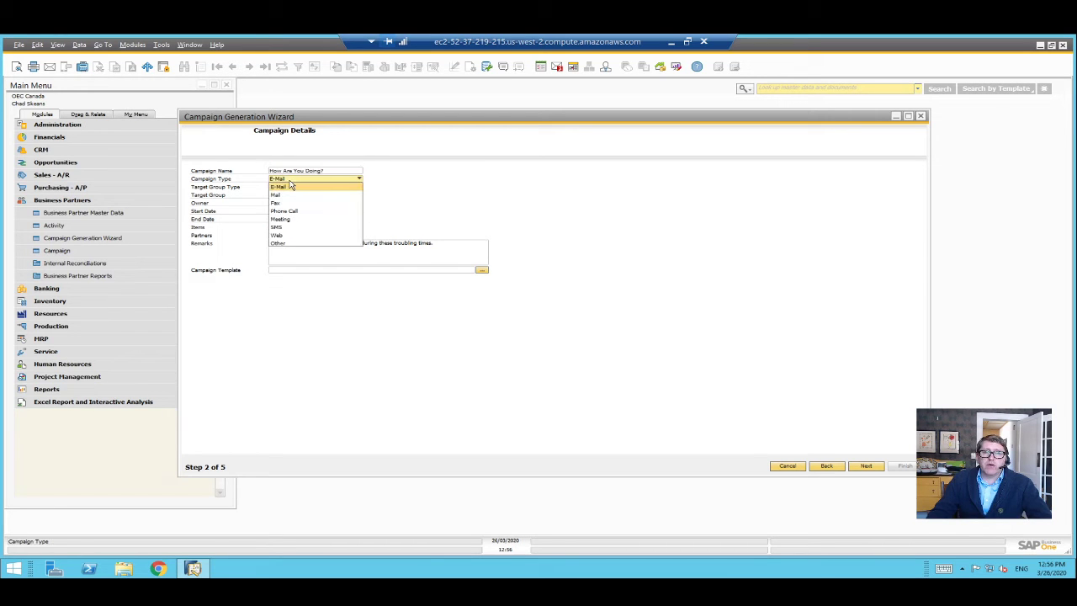
pyautogui.click(475, 195)
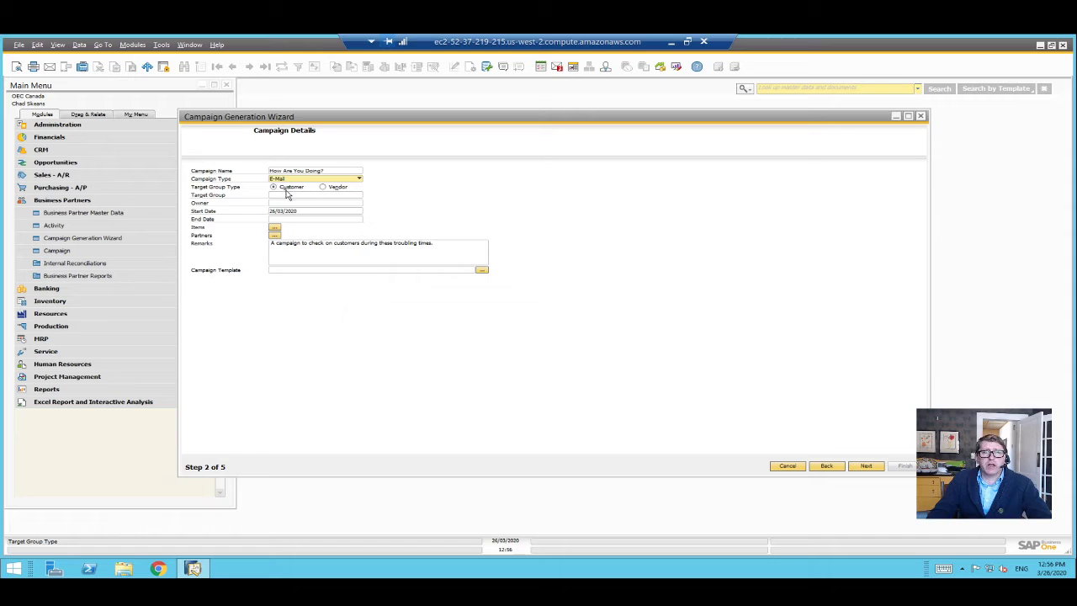
pyautogui.click(312, 195)
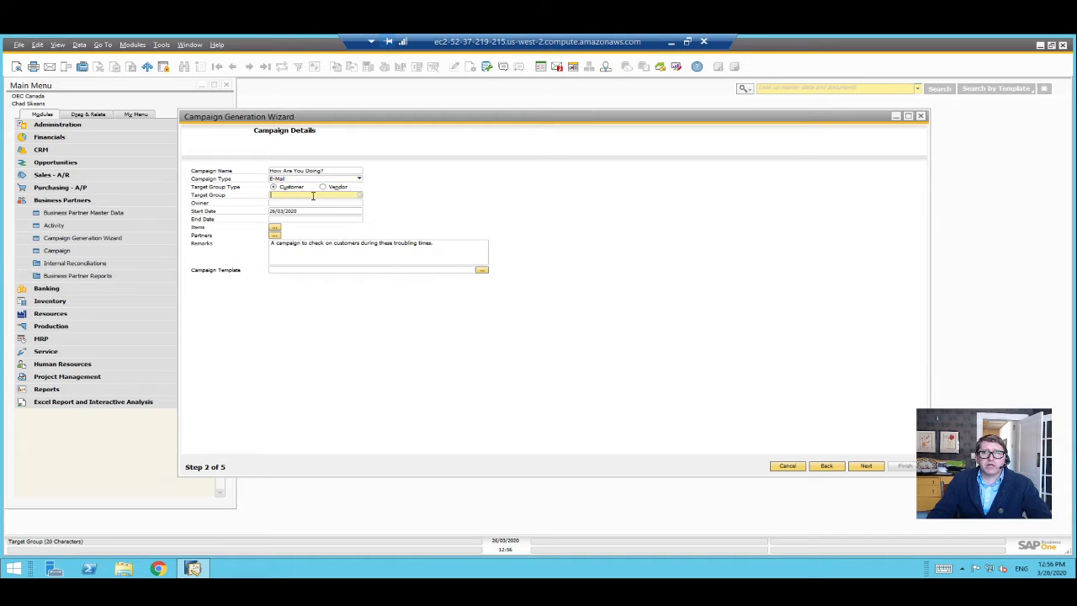
pyautogui.click(360, 196)
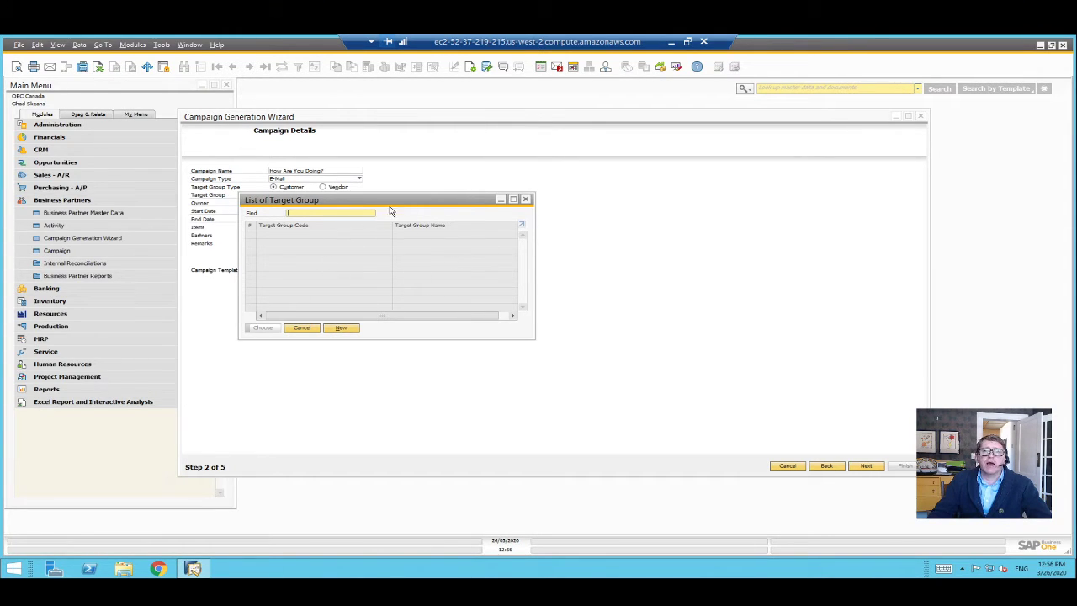
pyautogui.moveTo(319, 201); pyautogui.dragTo(334, 308)
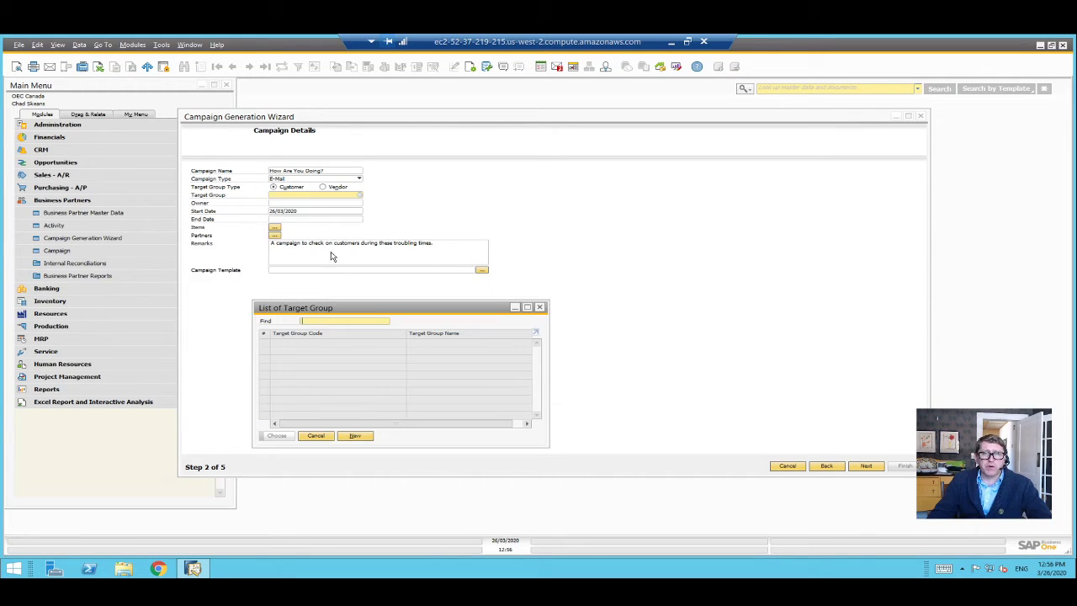
pyautogui.click(365, 437)
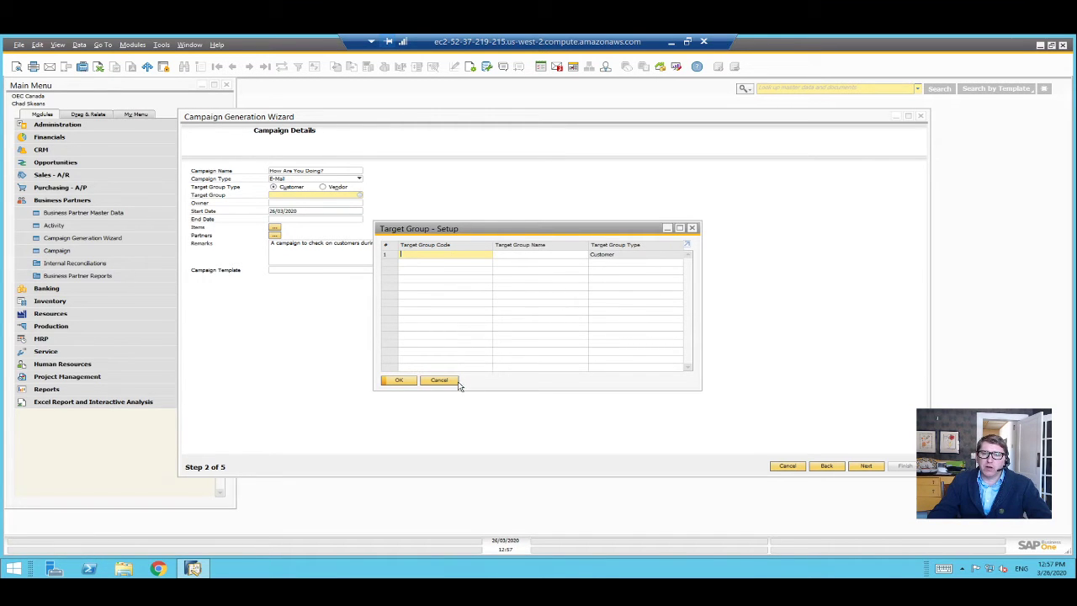
pyautogui.click(432, 383)
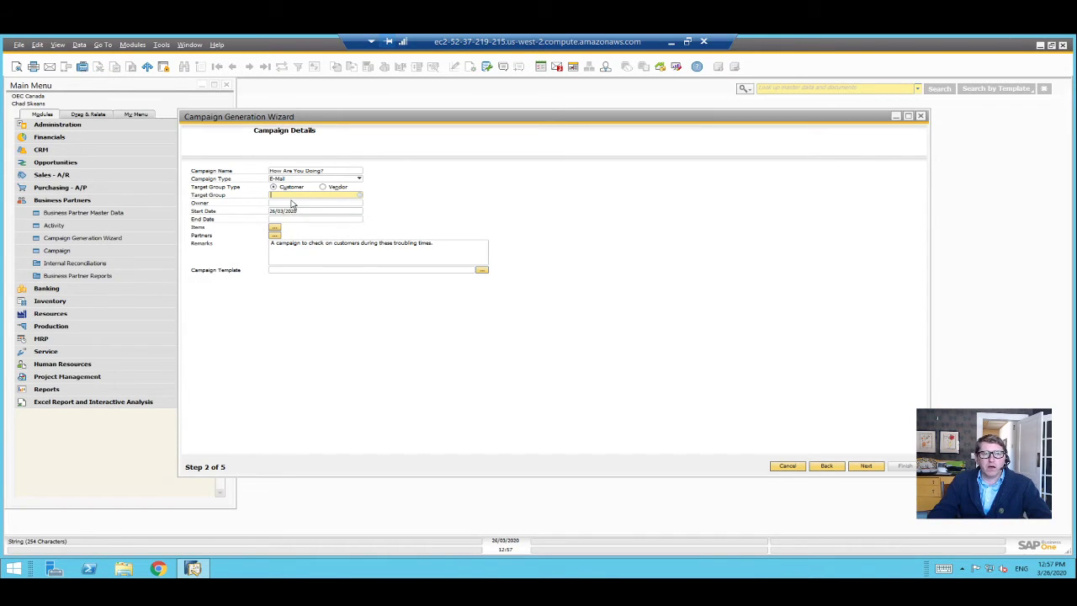
# Assign an employee from the List of Employees as the campaign owner
pyautogui.click(315, 204)
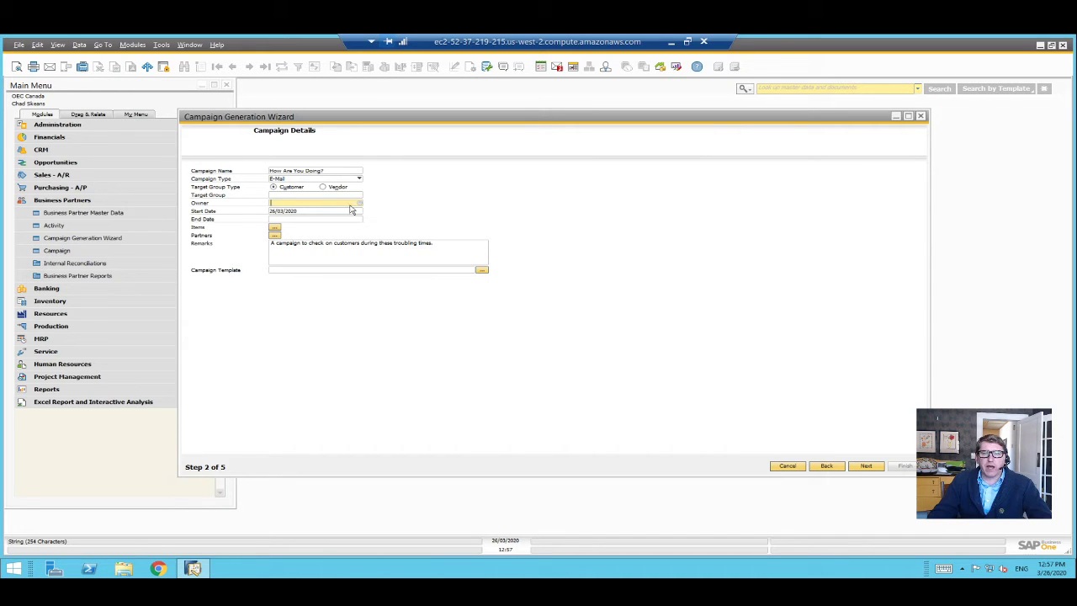
pyautogui.click(361, 203)
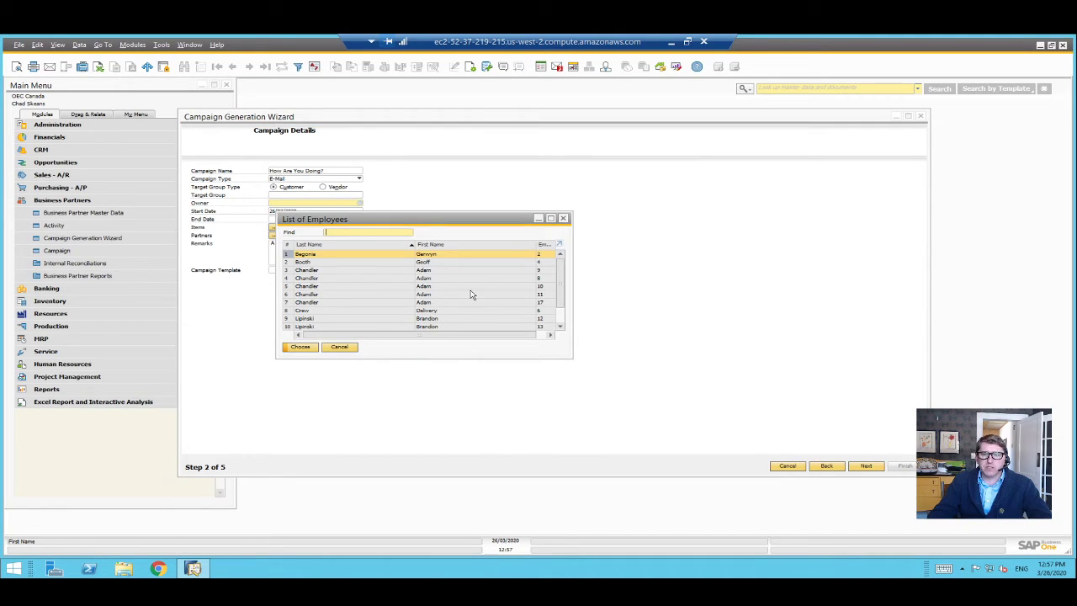
pyautogui.doubleClick(434, 254)
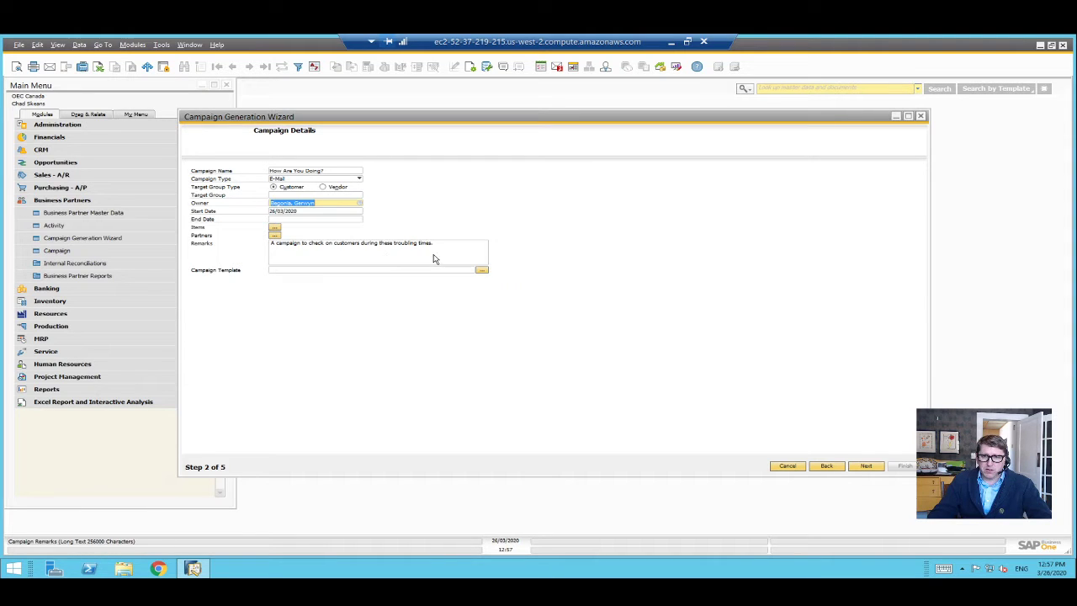
# Keep start date 26/03/2020, set end date 31/03/2020, and bring up the Items list
pyautogui.click(329, 211)
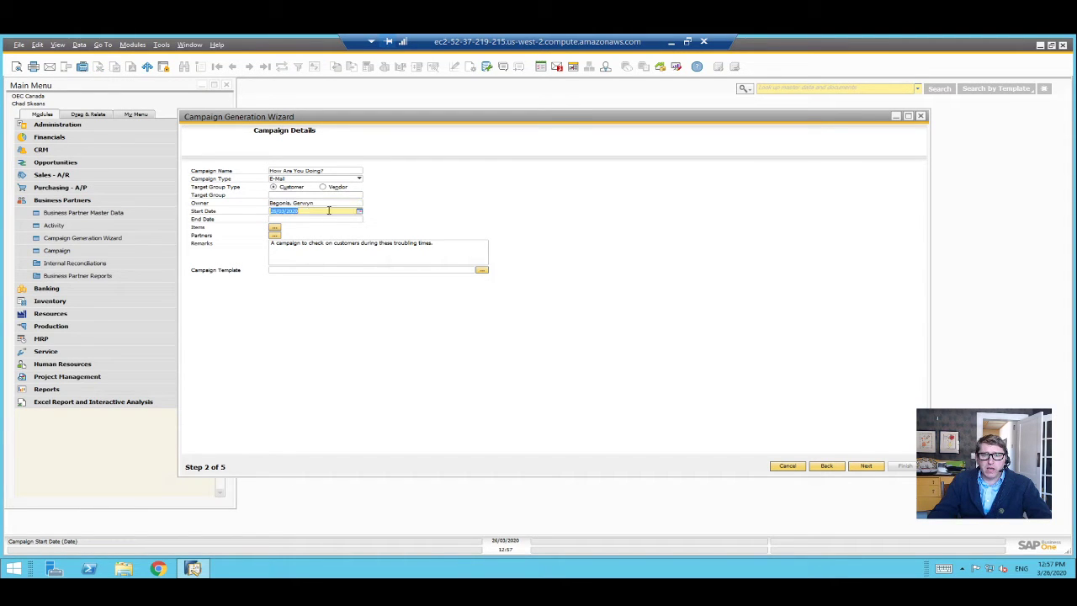
pyautogui.click(321, 220)
pyautogui.click(359, 222)
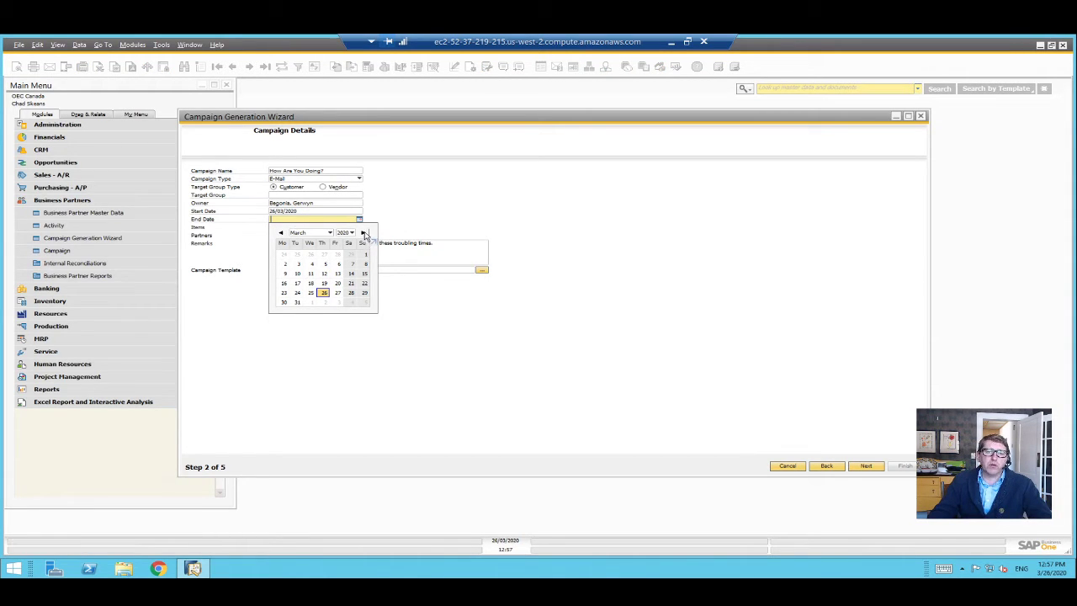
pyautogui.click(297, 303)
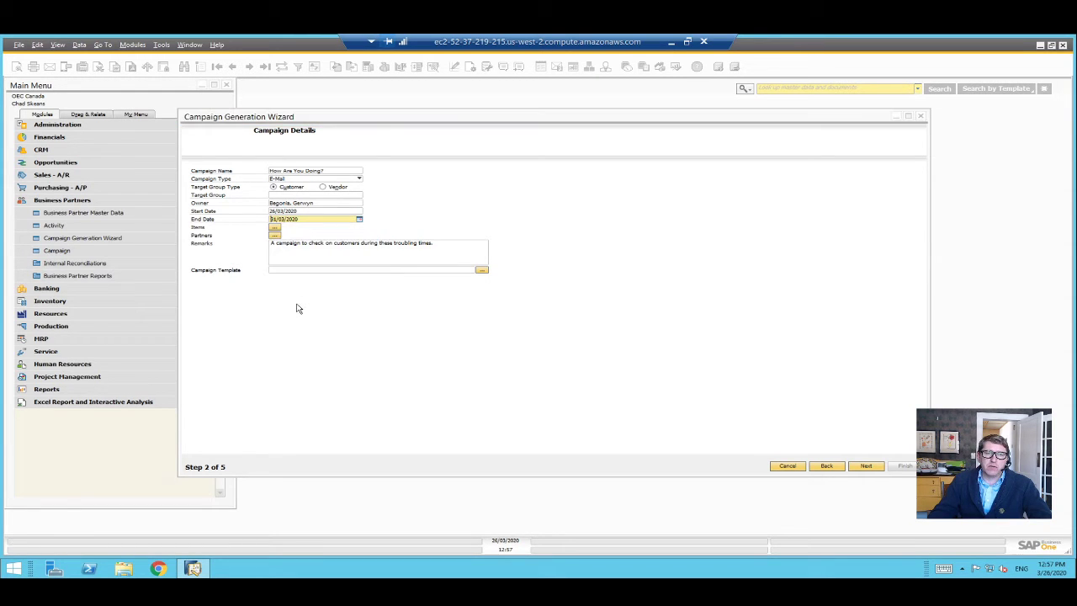
pyautogui.click(274, 228)
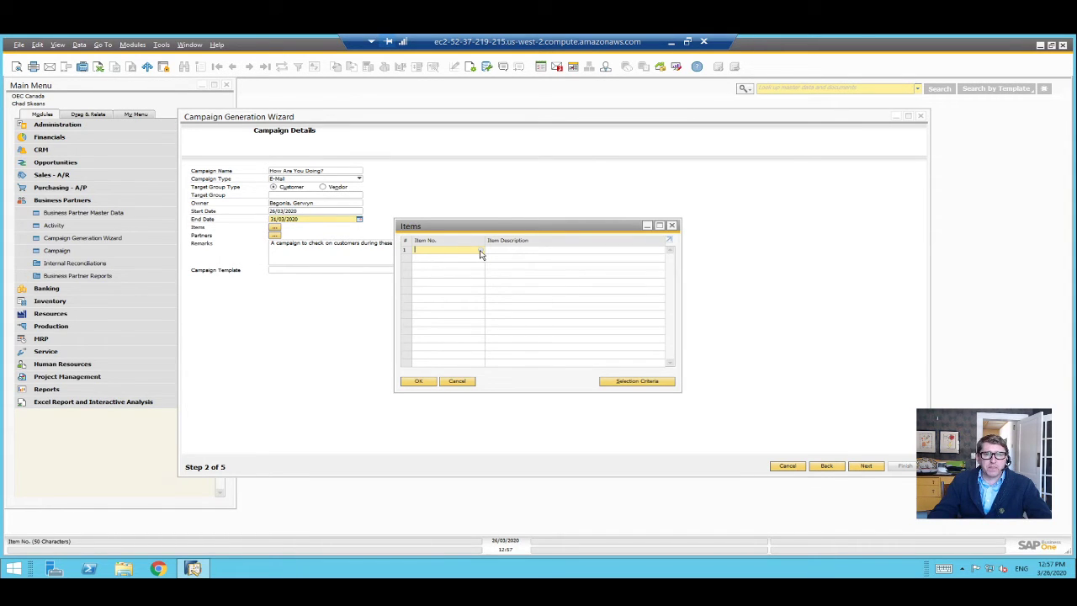
# Dismiss the item catalogue and Items list without adding any campaign items
pyautogui.press('Tab')
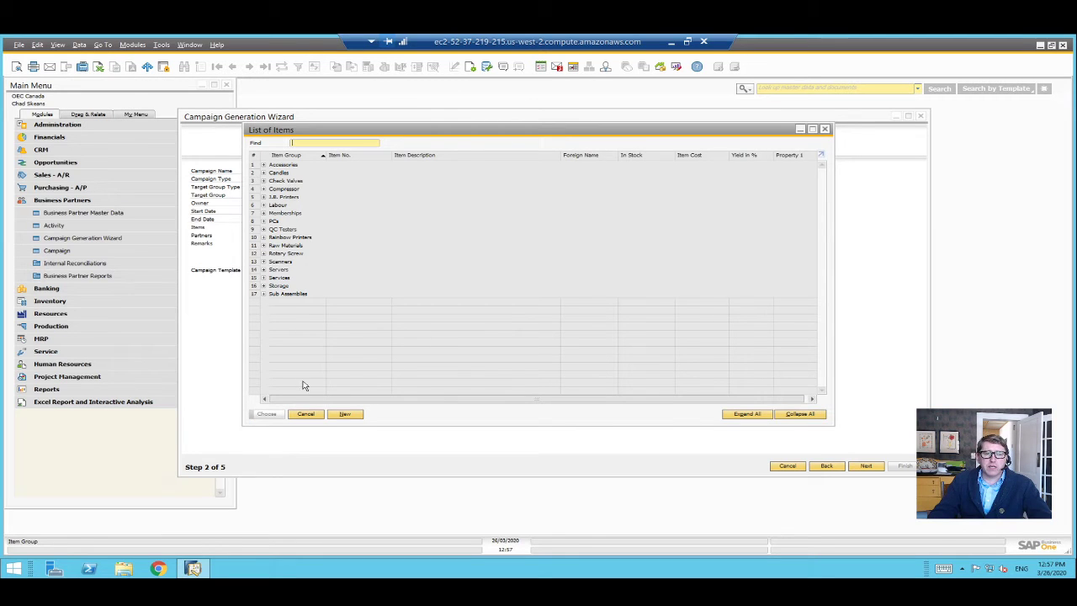
pyautogui.click(305, 413)
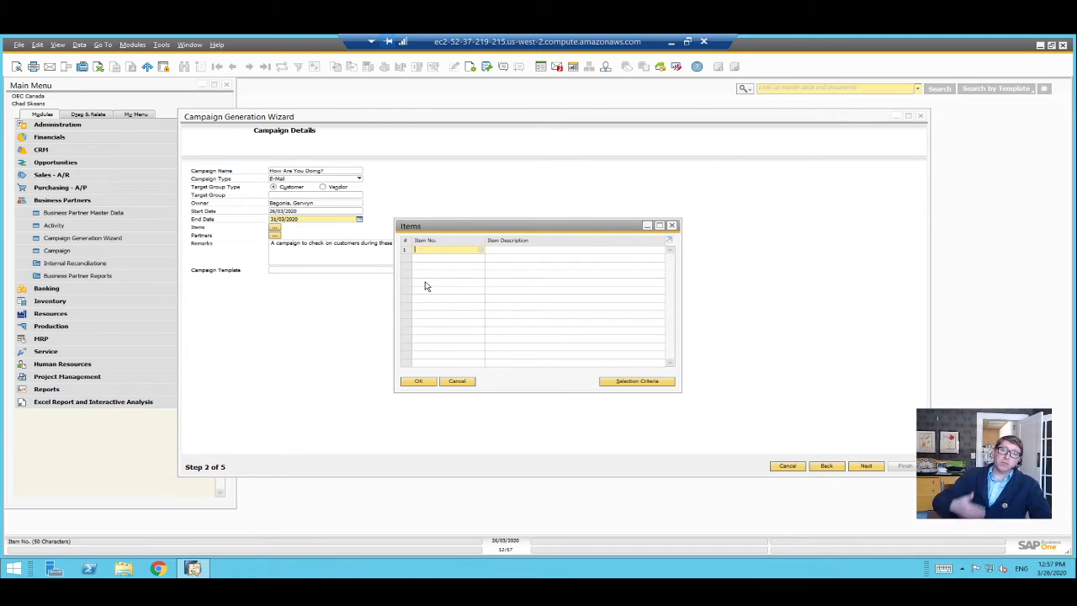
pyautogui.click(455, 380)
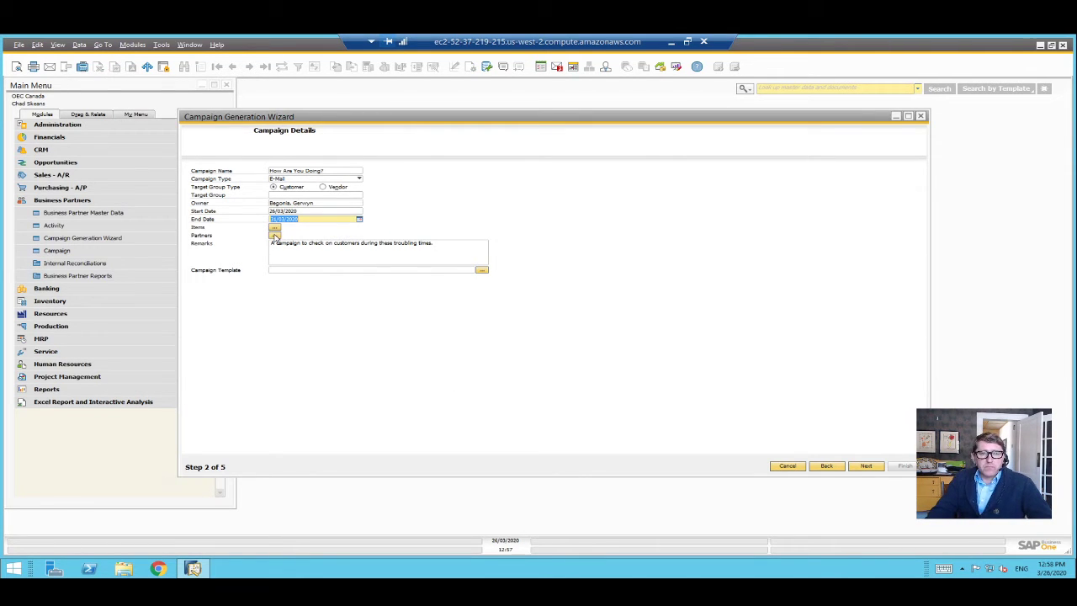
# Open the Partners list, abandon defining a new partner, and close it without changes
pyautogui.click(274, 236)
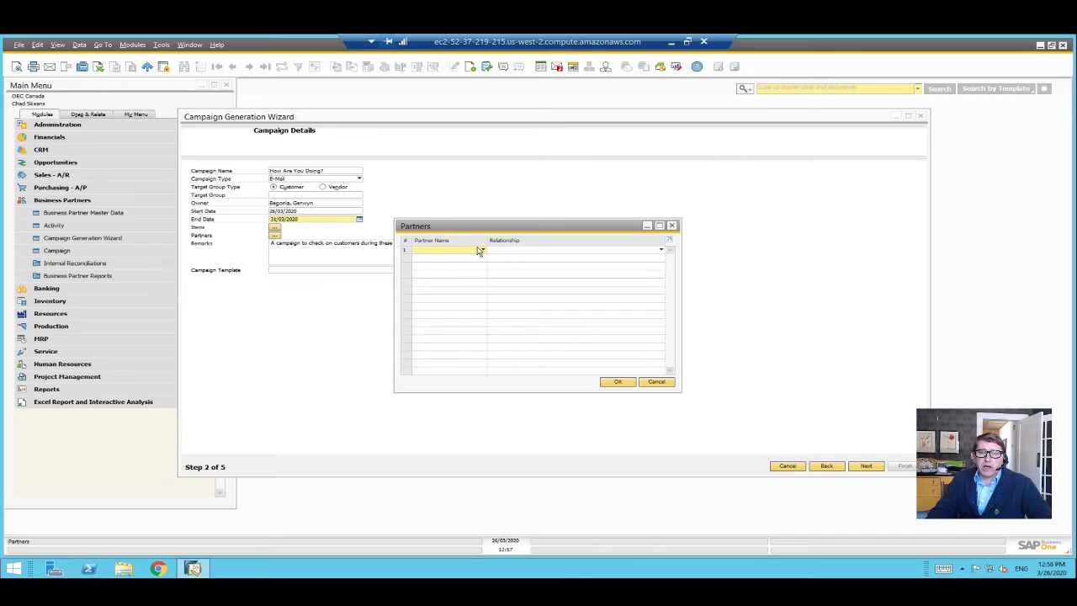
pyautogui.click(481, 250)
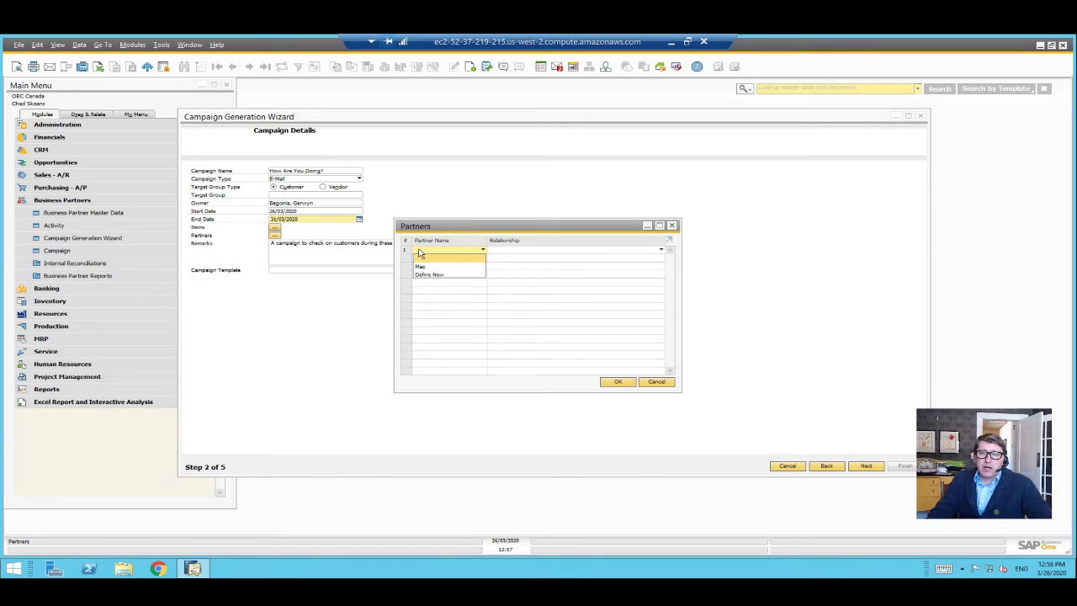
pyautogui.click(438, 274)
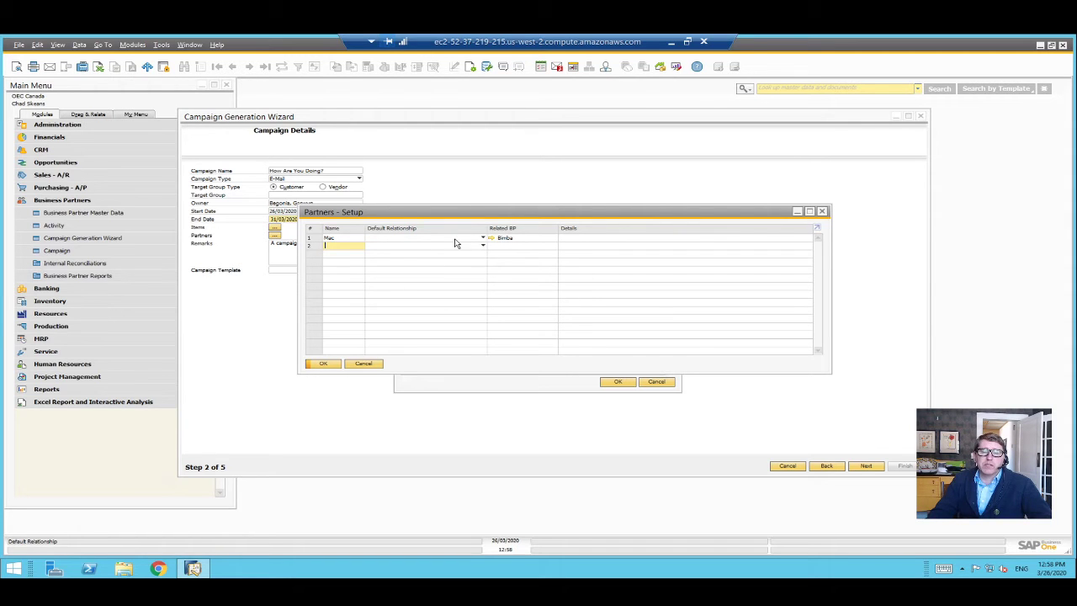
pyautogui.click(362, 362)
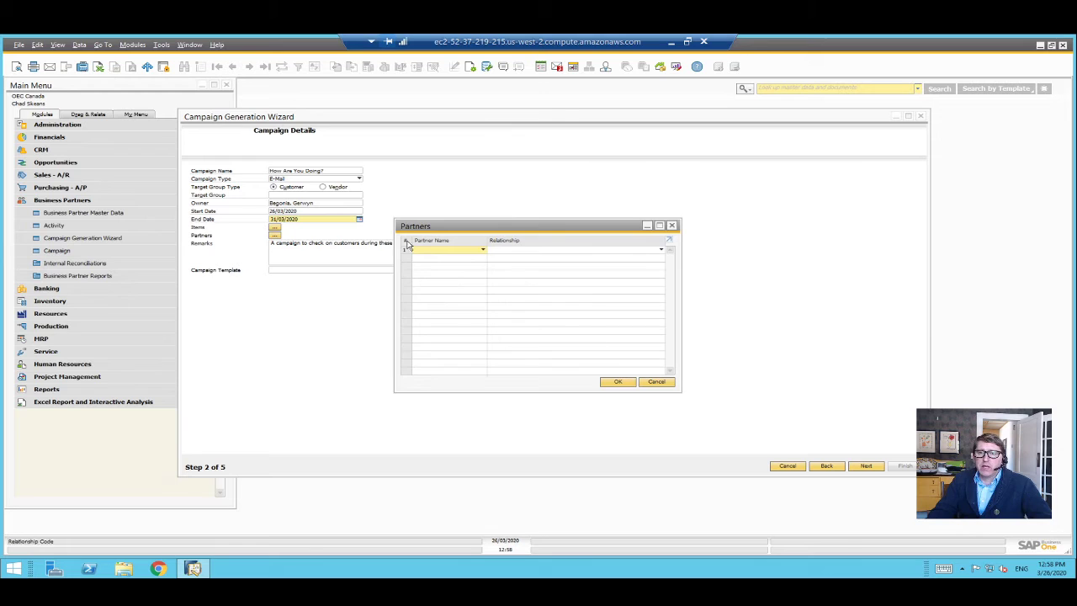
pyautogui.click(659, 384)
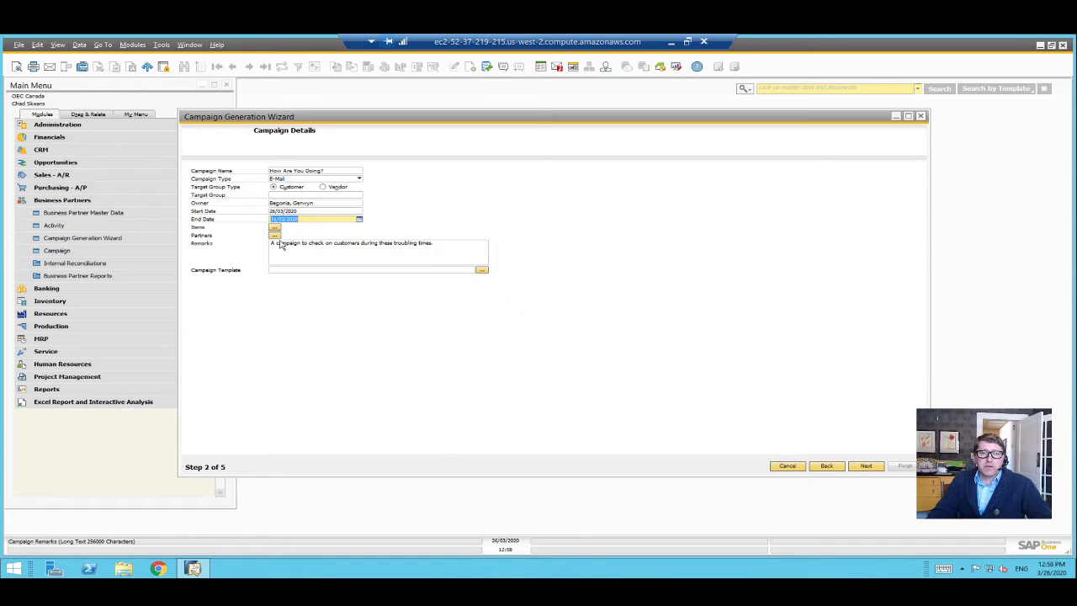
pyautogui.click(334, 271)
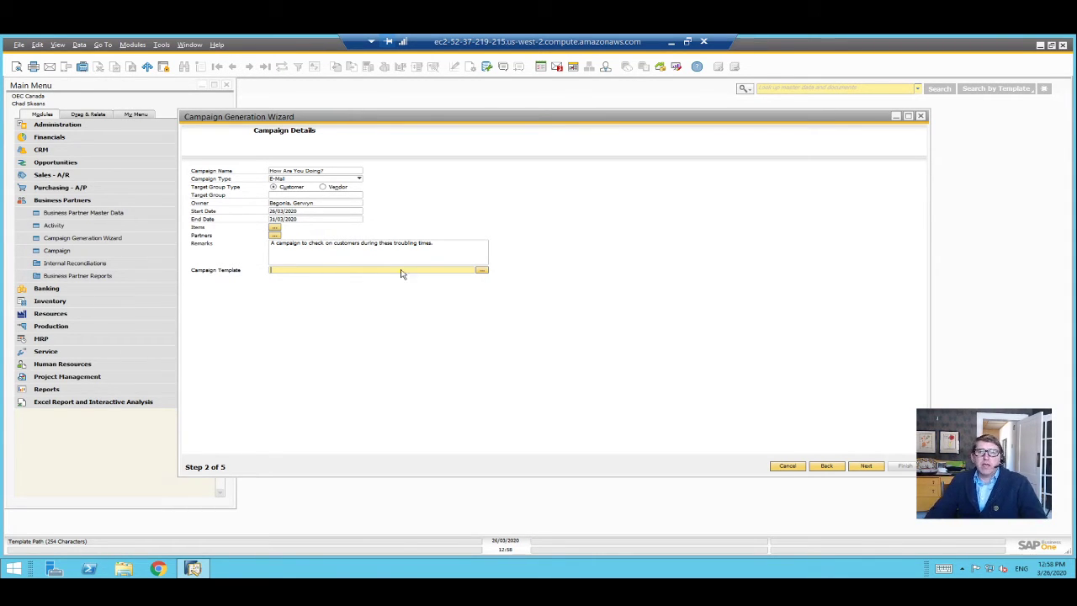
# Cancel choosing a campaign template file and advance the wizard to step 3, Target BPs
pyautogui.click(483, 272)
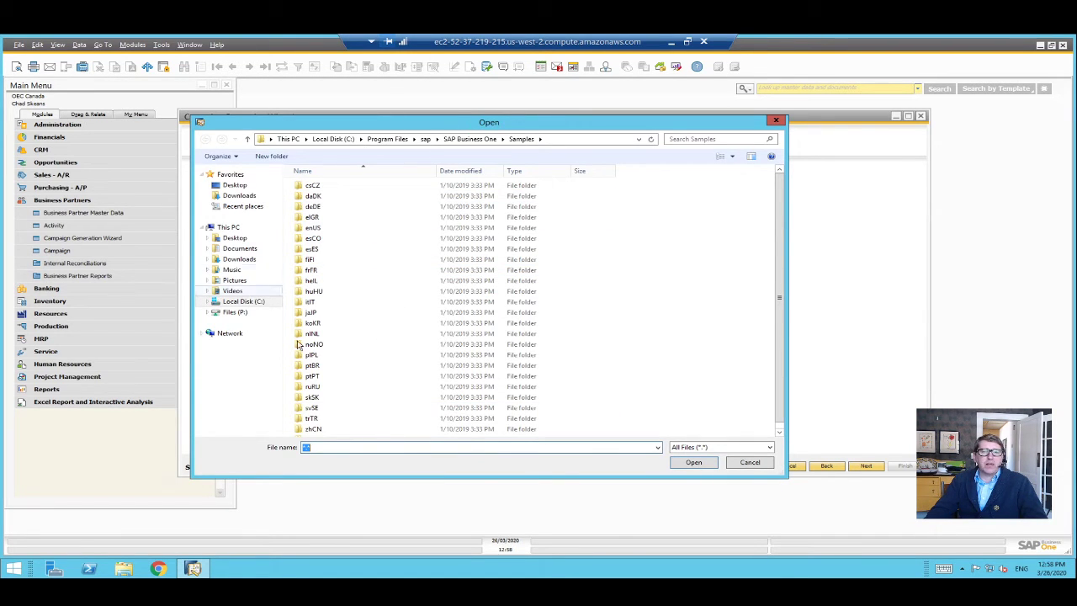
pyautogui.click(707, 448)
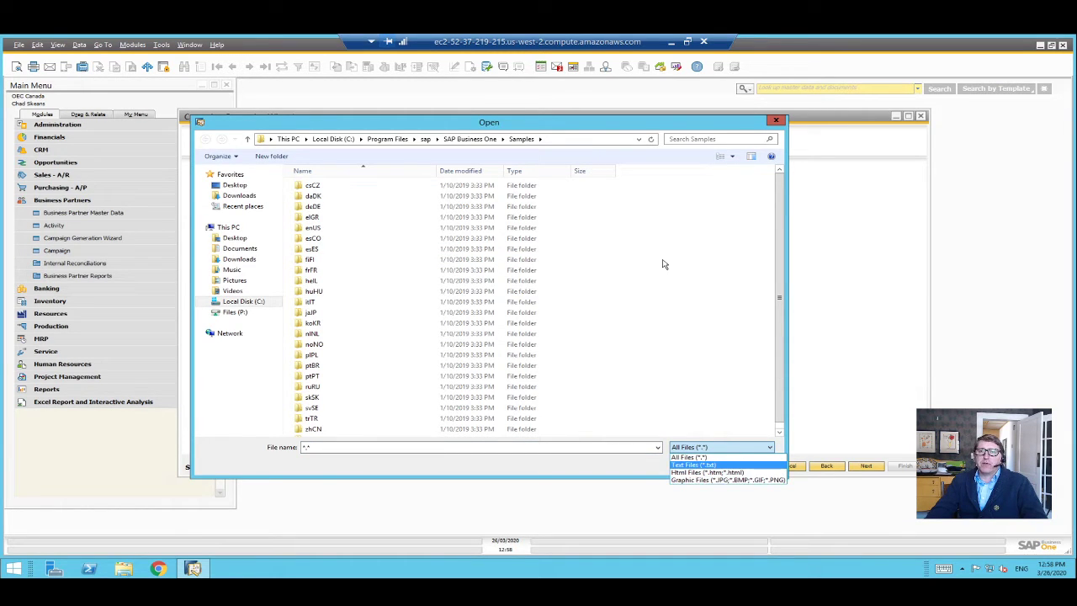
pyautogui.click(740, 335)
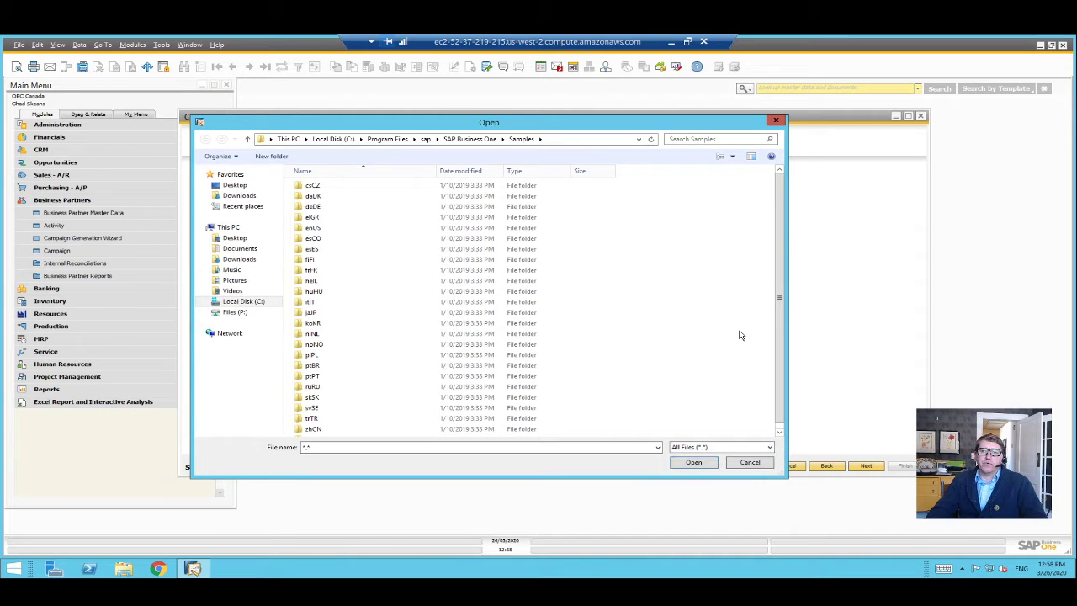
pyautogui.click(748, 464)
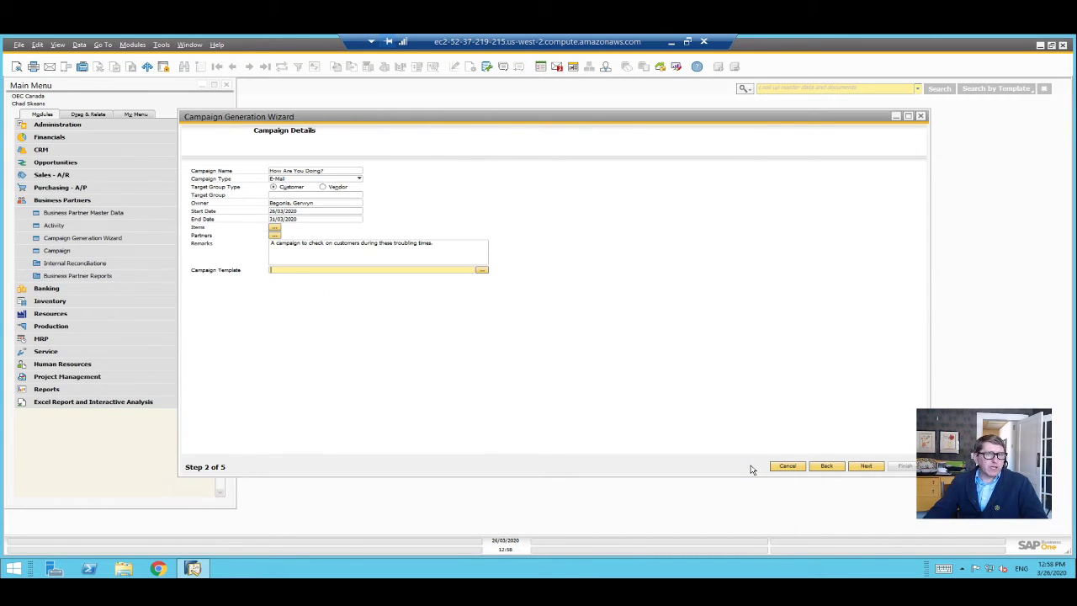
pyautogui.click(866, 466)
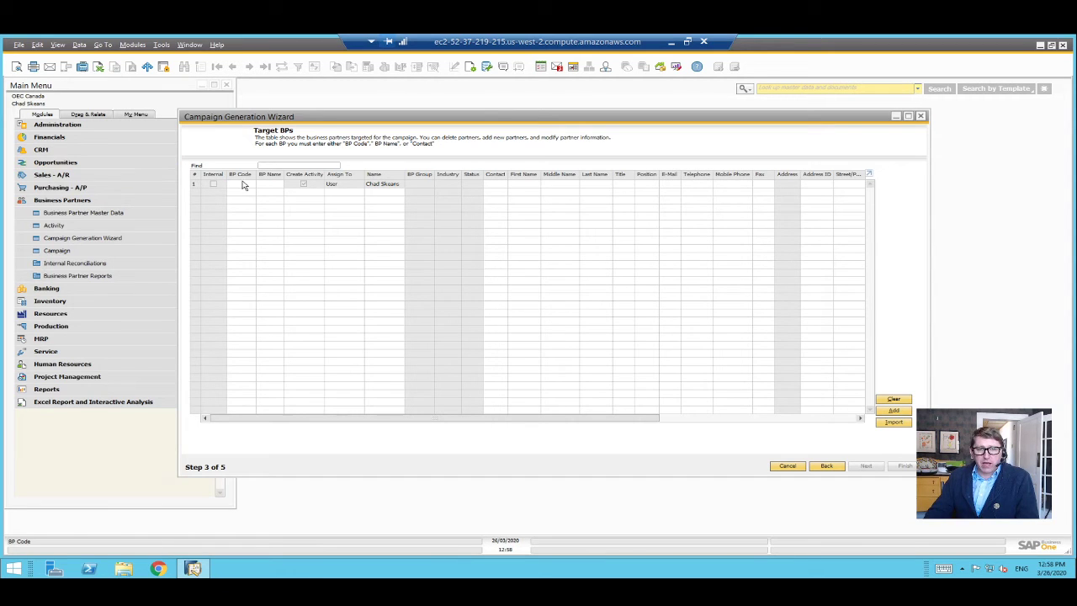
# Open the Import window for target business partners on the Target BPs step
pyautogui.click(893, 421)
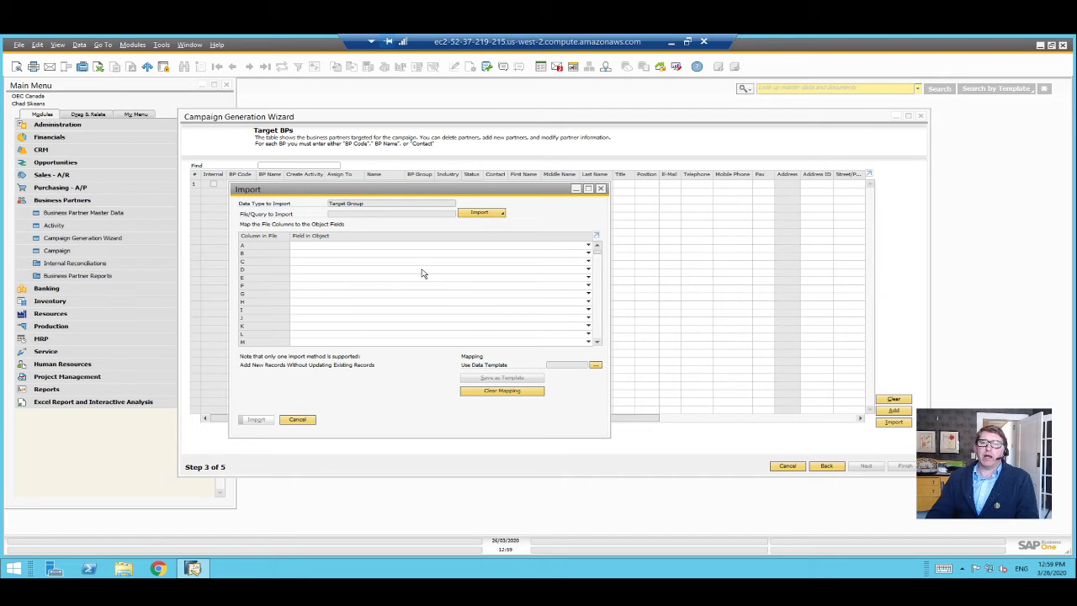
# Leave file column A unmapped and cancel the Import window
pyautogui.click(313, 249)
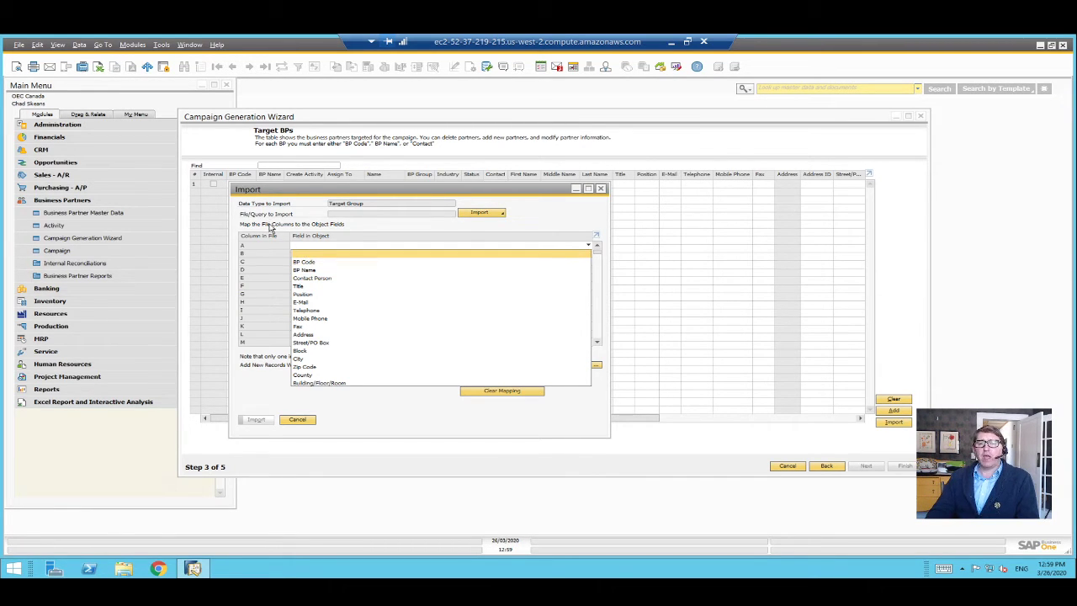
pyautogui.click(296, 246)
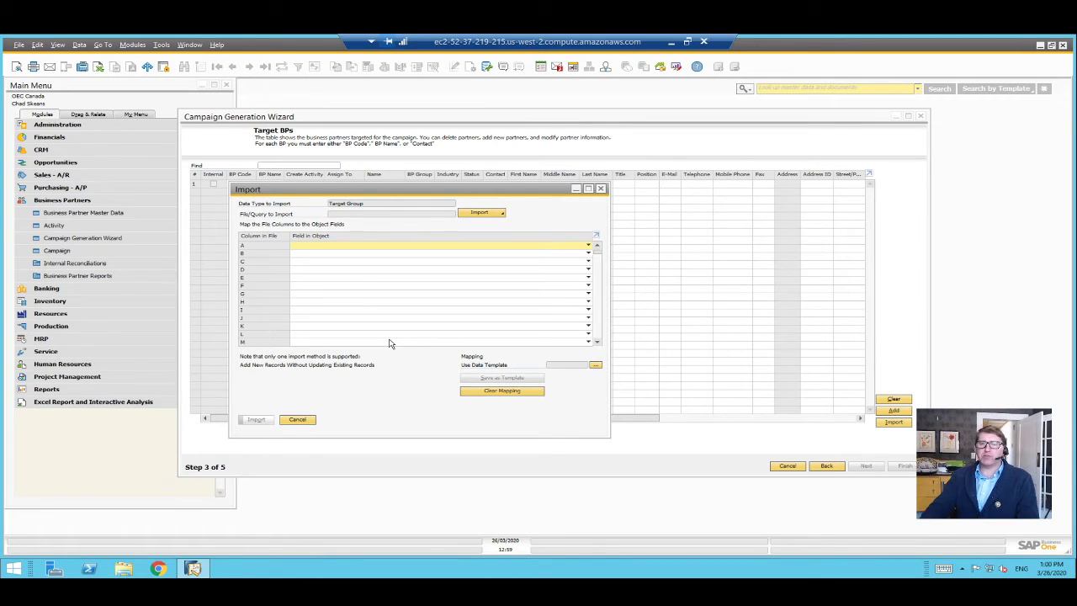
pyautogui.click(297, 419)
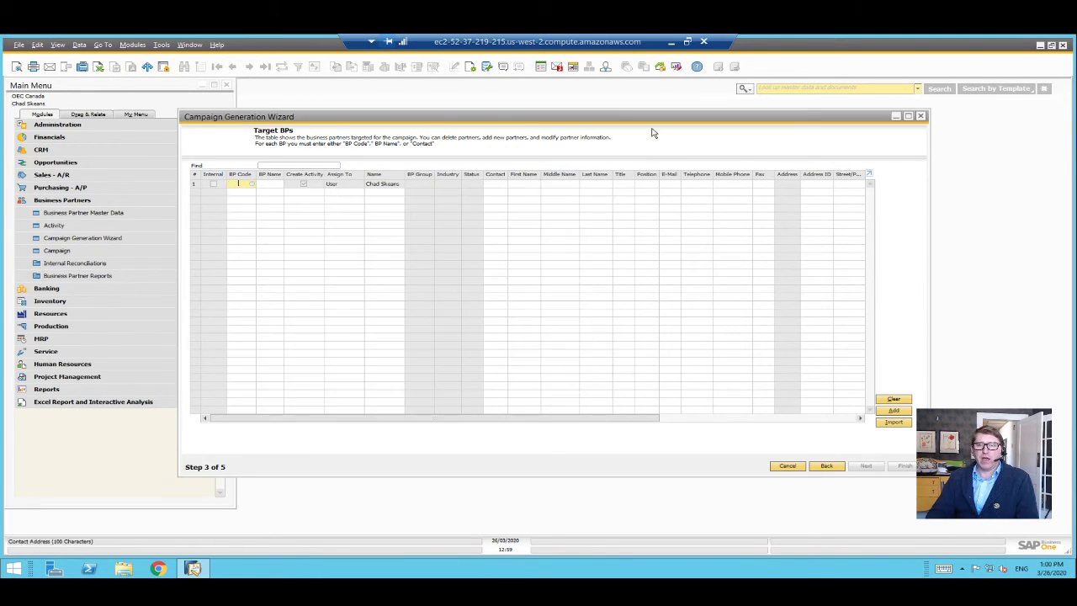
# Open the business partner selection criteria, keeping all customer groups included
pyautogui.click(893, 411)
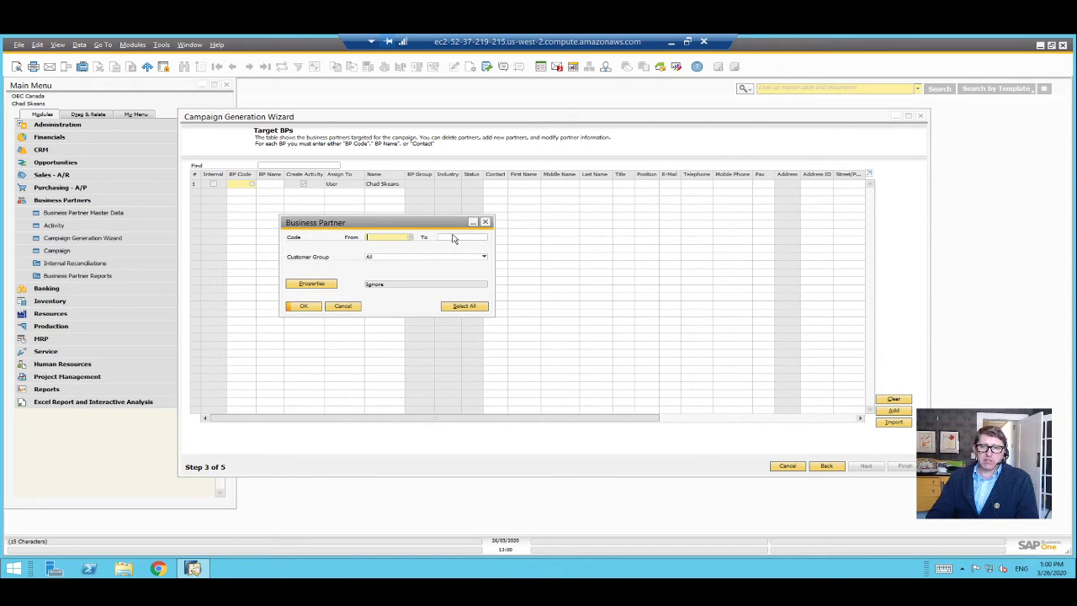
pyautogui.click(421, 256)
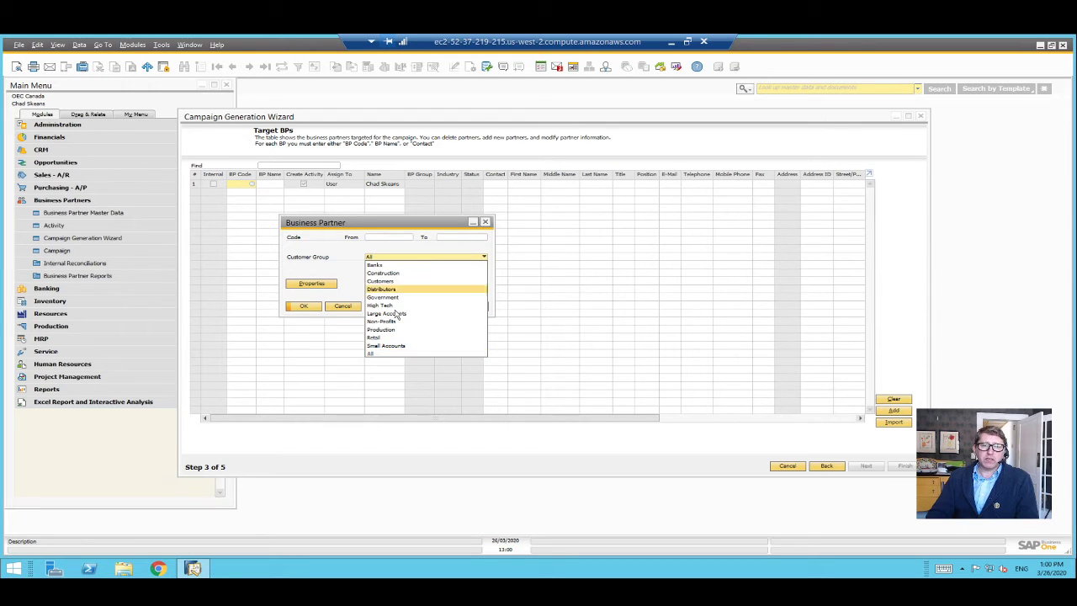
pyautogui.click(351, 270)
# Cancel the KEY CUSTOMERS property filter and load all 26 business partners as targets
pyautogui.click(314, 284)
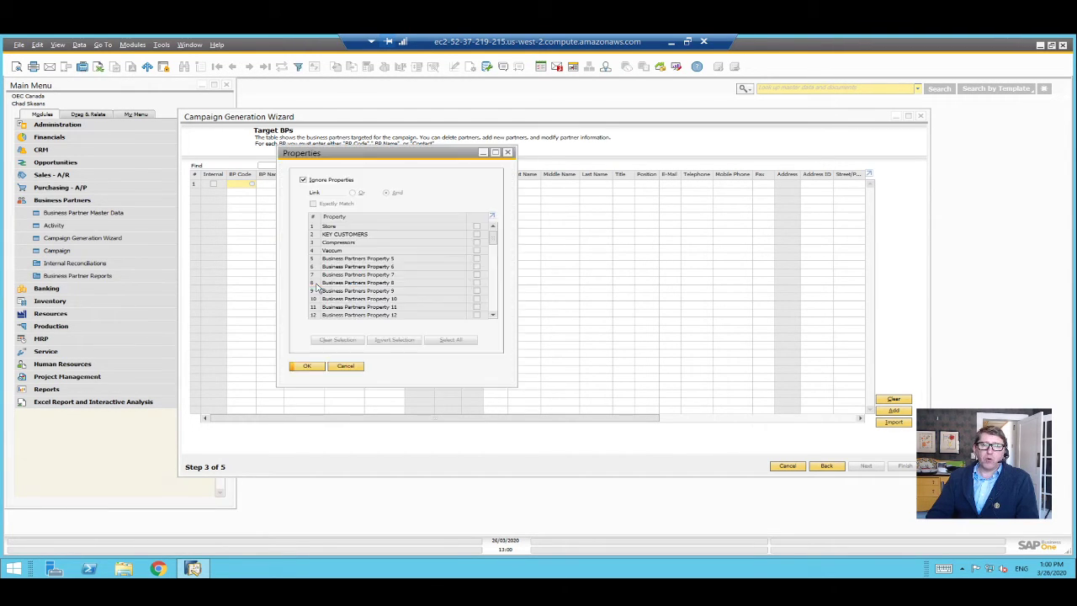
pyautogui.click(326, 182)
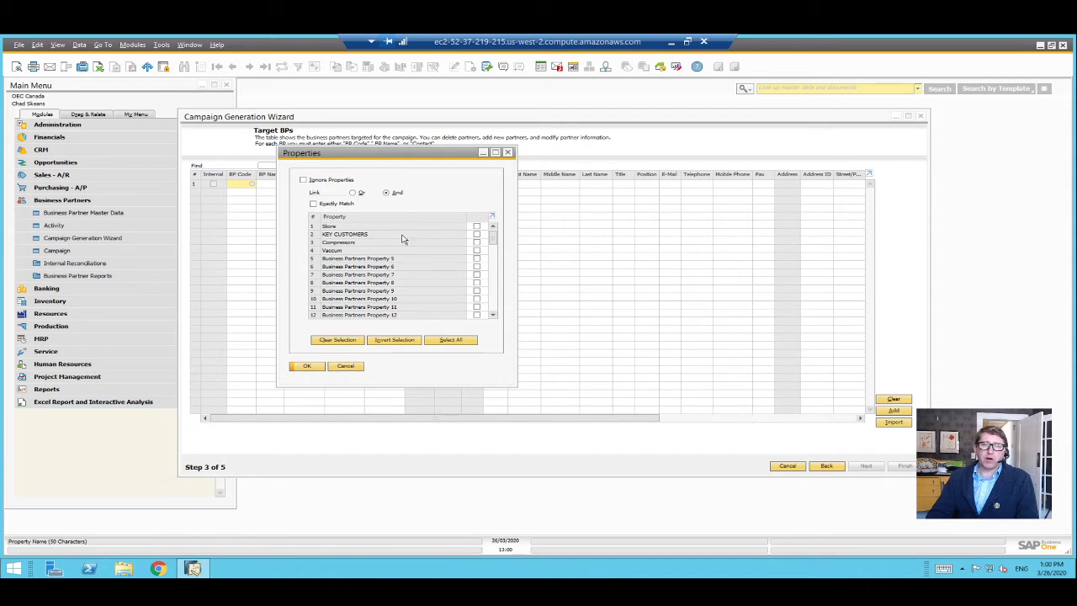
pyautogui.click(477, 236)
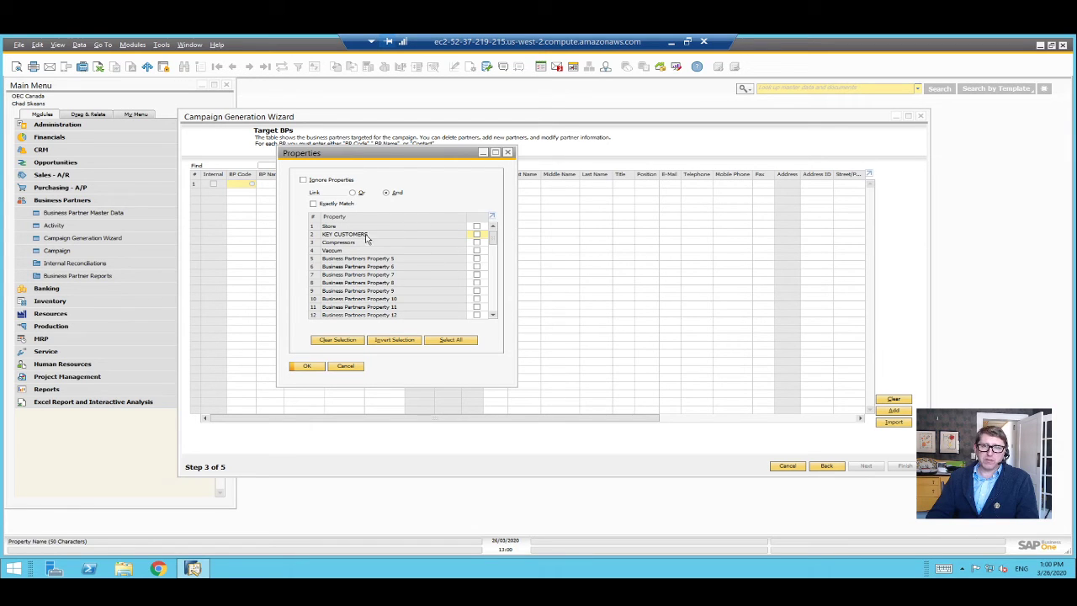
pyautogui.click(303, 180)
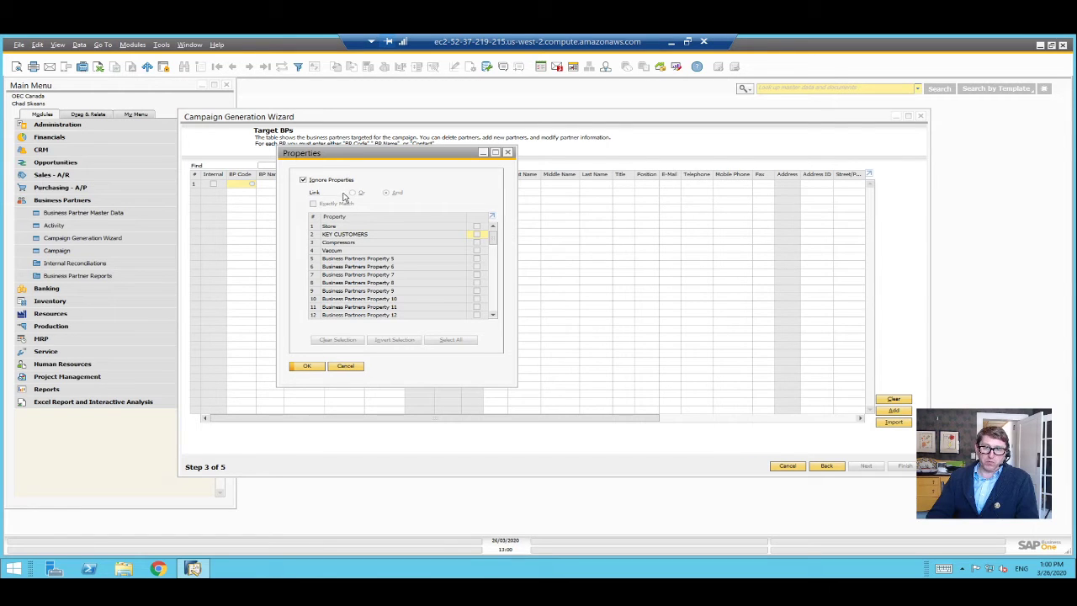
pyautogui.click(303, 180)
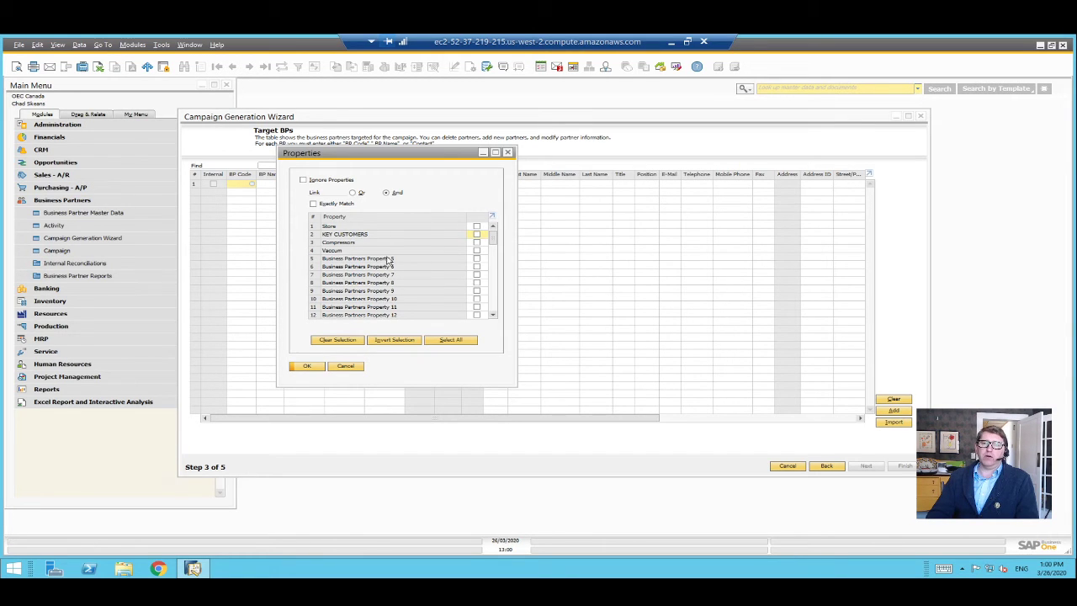
pyautogui.click(345, 367)
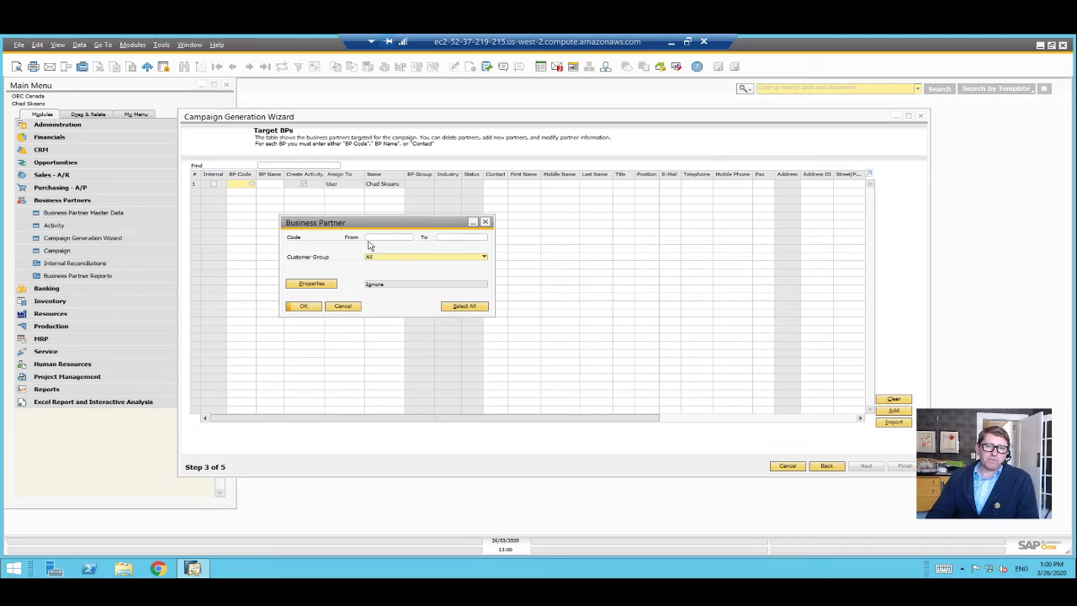
pyautogui.click(304, 307)
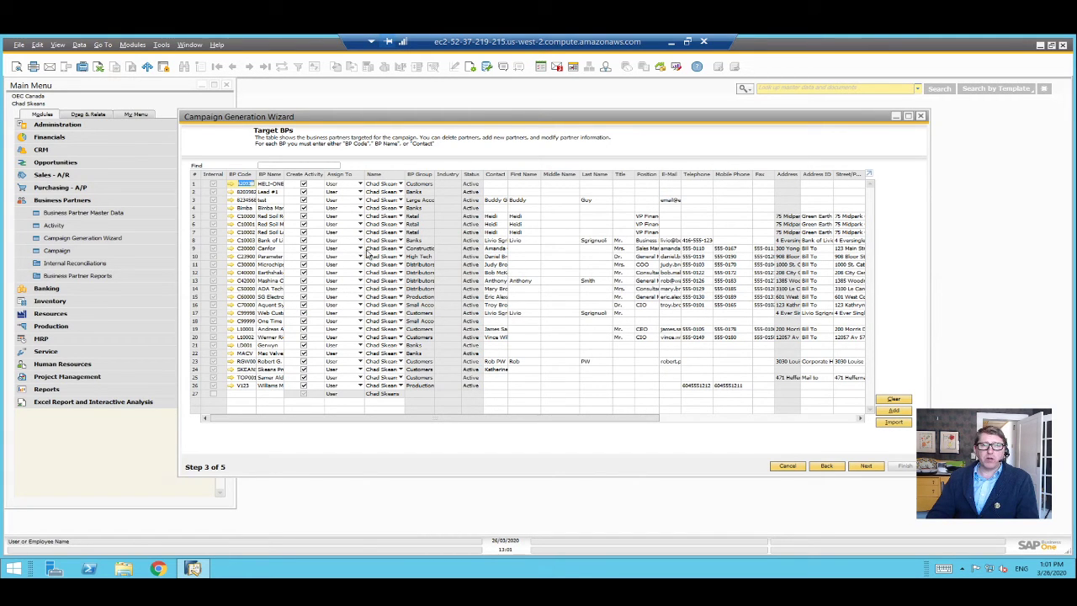
# Restore the default column widths, then review Mashina Corporation's contact persons and general details
pyautogui.click(57, 45)
pyautogui.click(68, 124)
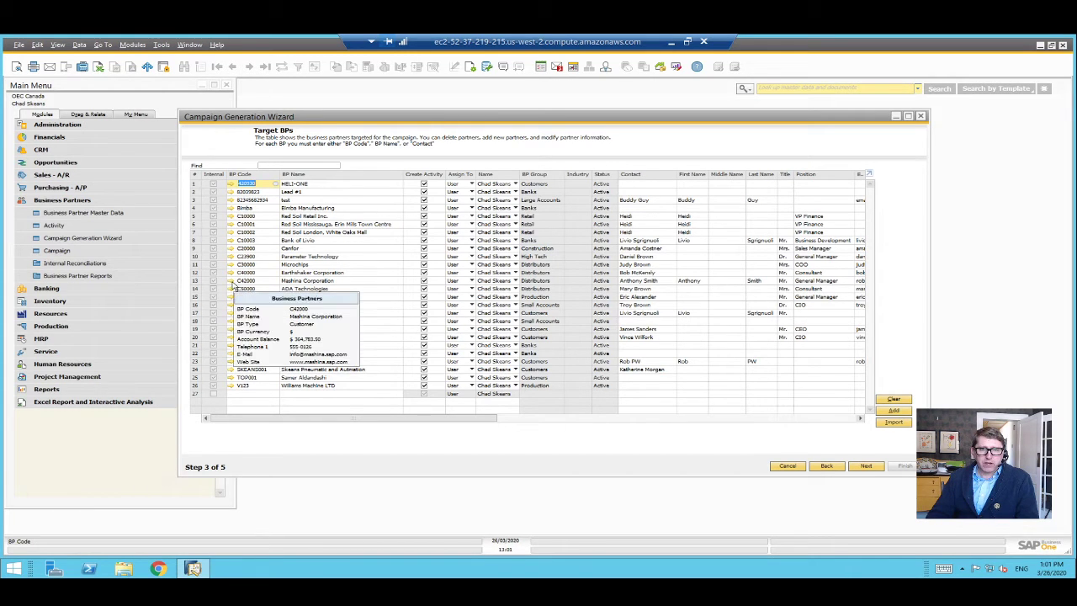
pyautogui.click(232, 281)
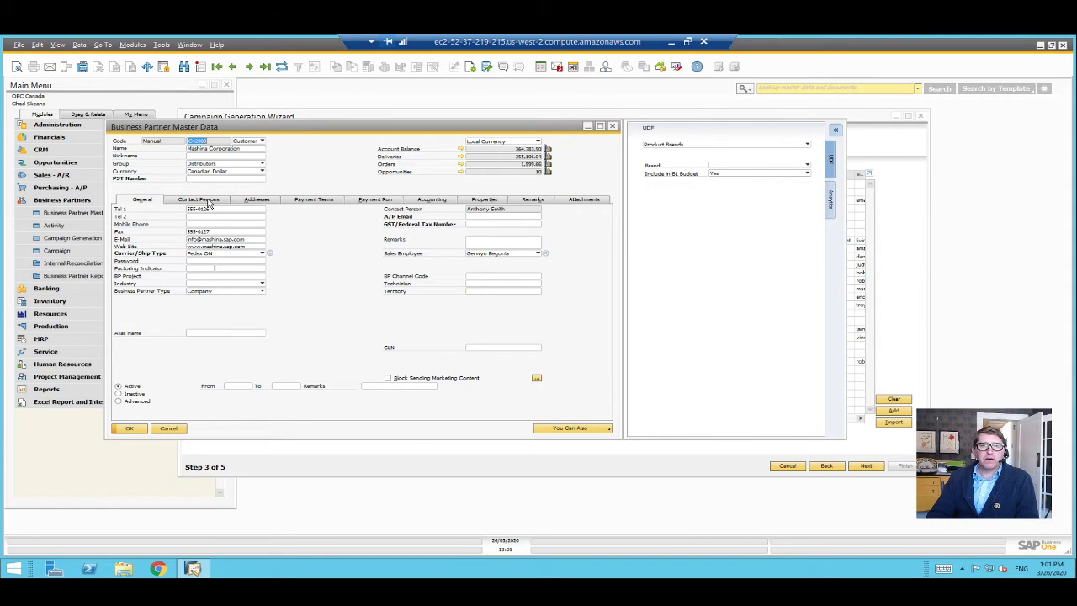
pyautogui.click(208, 202)
pyautogui.click(151, 221)
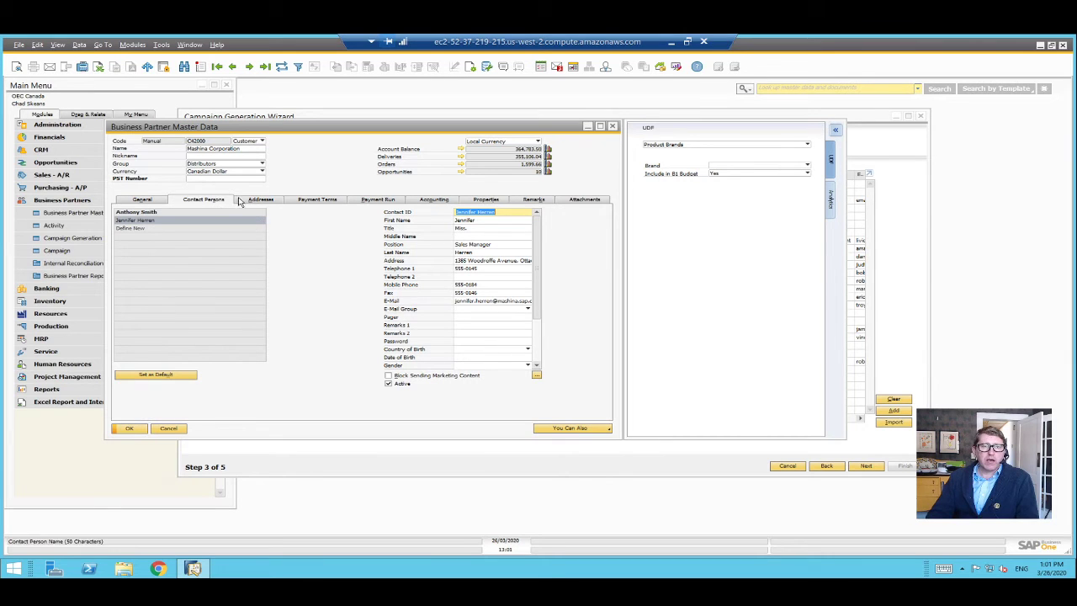
pyautogui.click(145, 200)
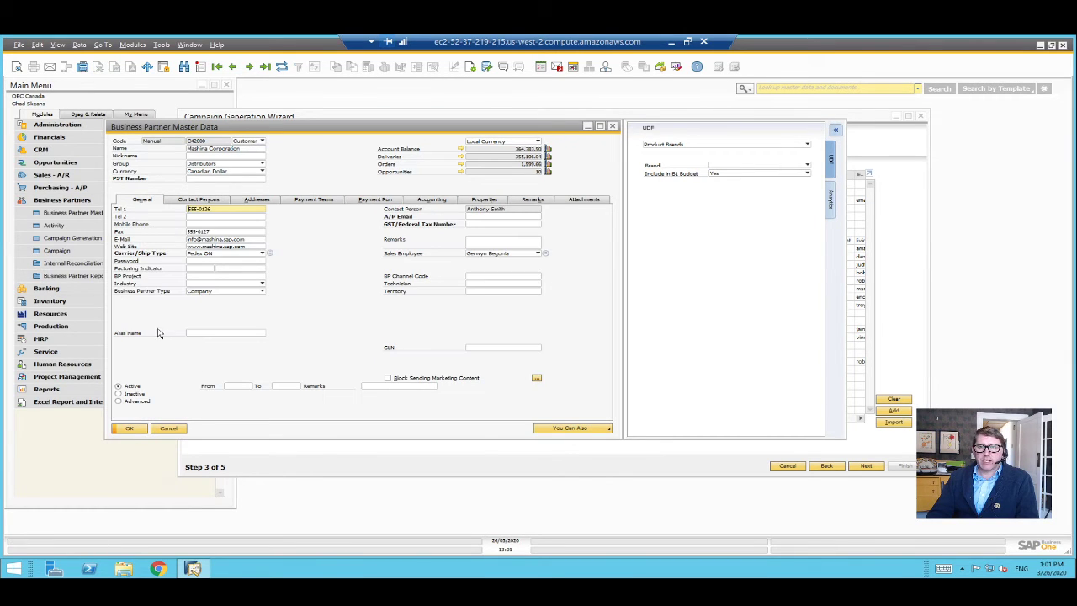
pyautogui.click(173, 430)
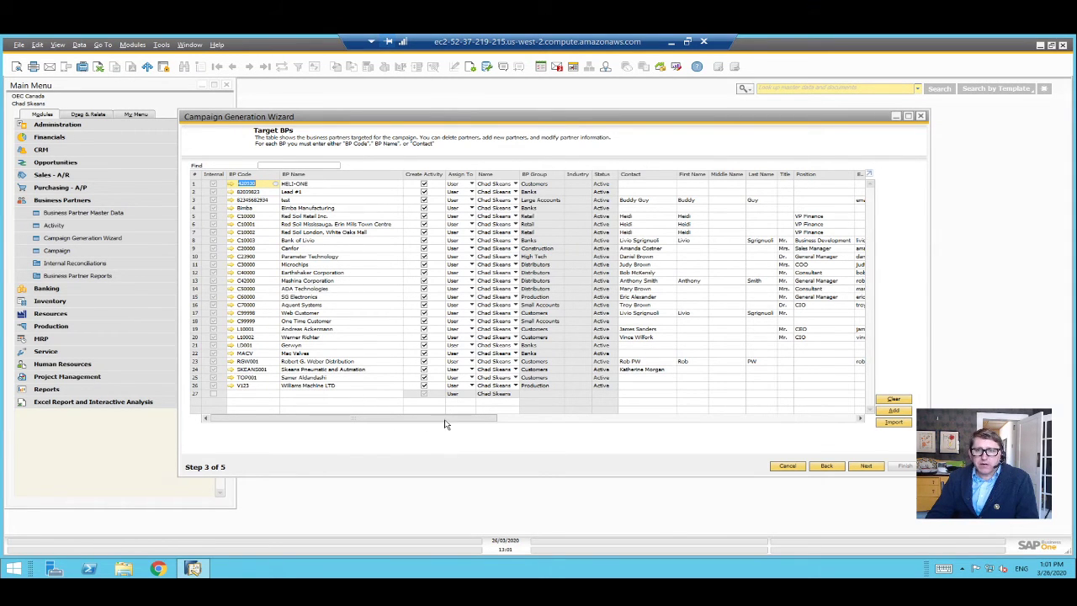
# Widen the wizard to show more target-partner columns, cancelling the Add partners selector without changes
pyautogui.moveTo(446, 418); pyautogui.dragTo(319, 461)
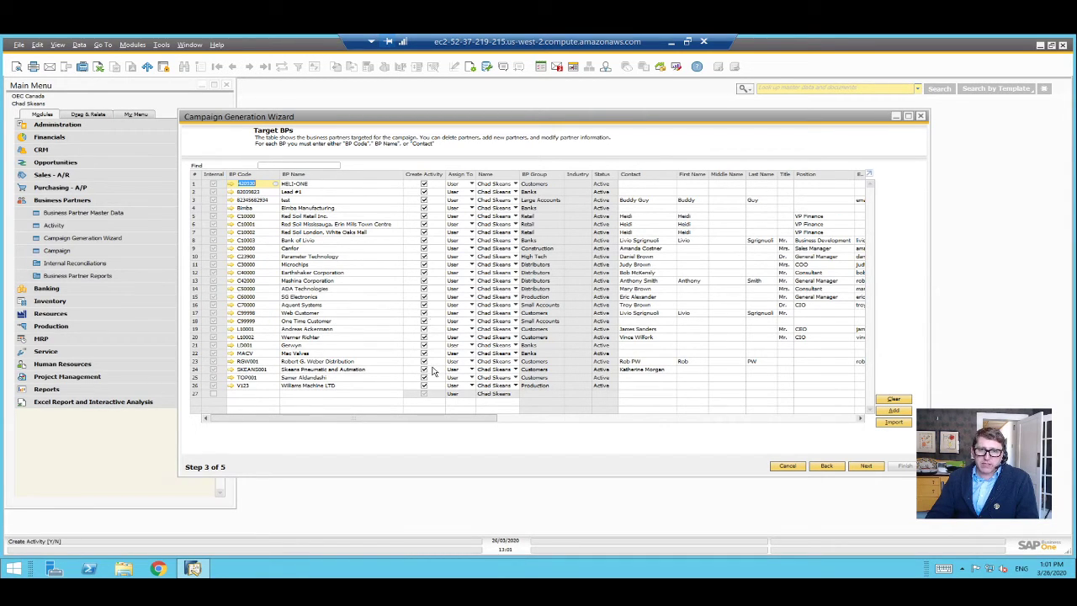
pyautogui.moveTo(178, 142); pyautogui.dragTo(77, 141)
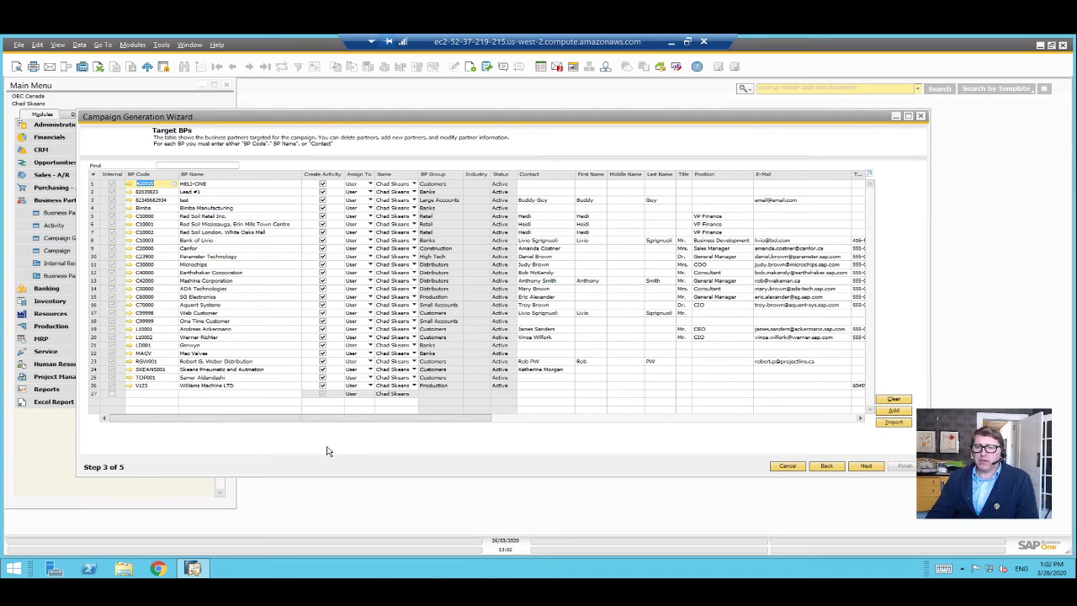
pyautogui.moveTo(341, 418); pyautogui.dragTo(336, 467)
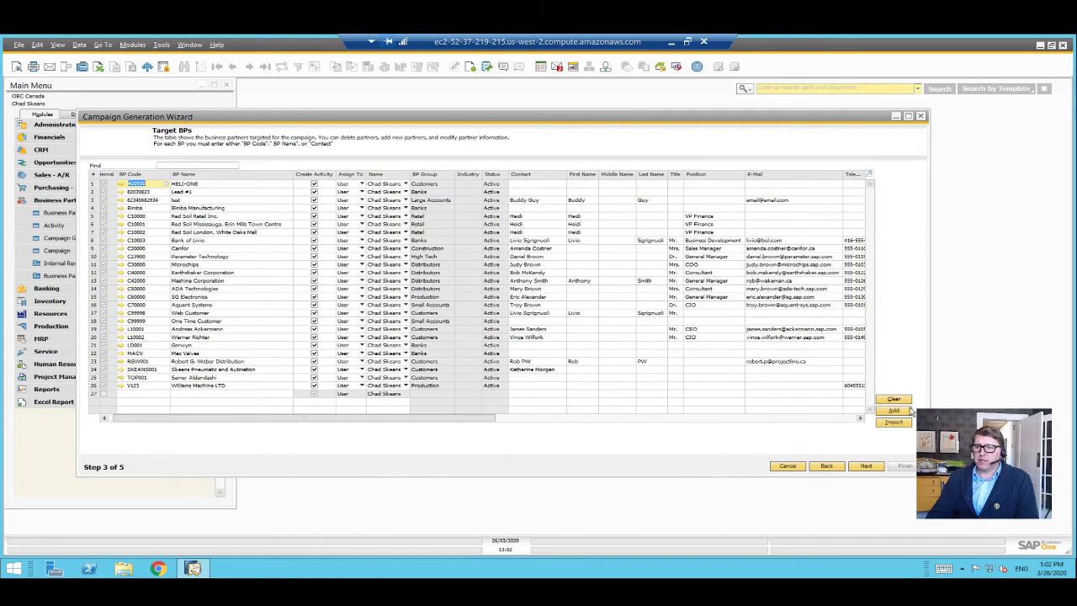
pyautogui.click(905, 413)
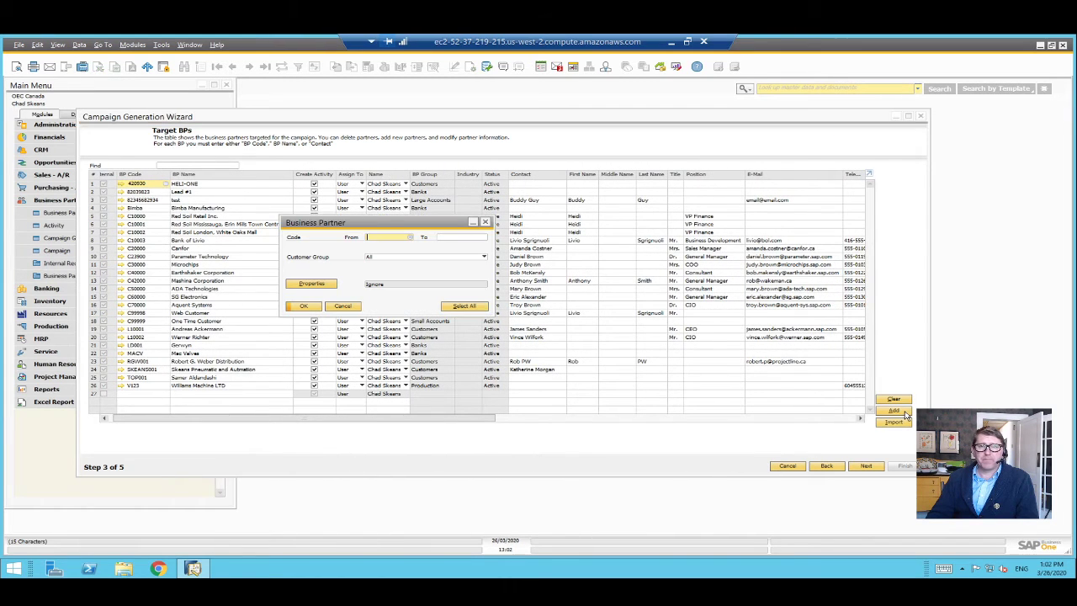
pyautogui.click(339, 306)
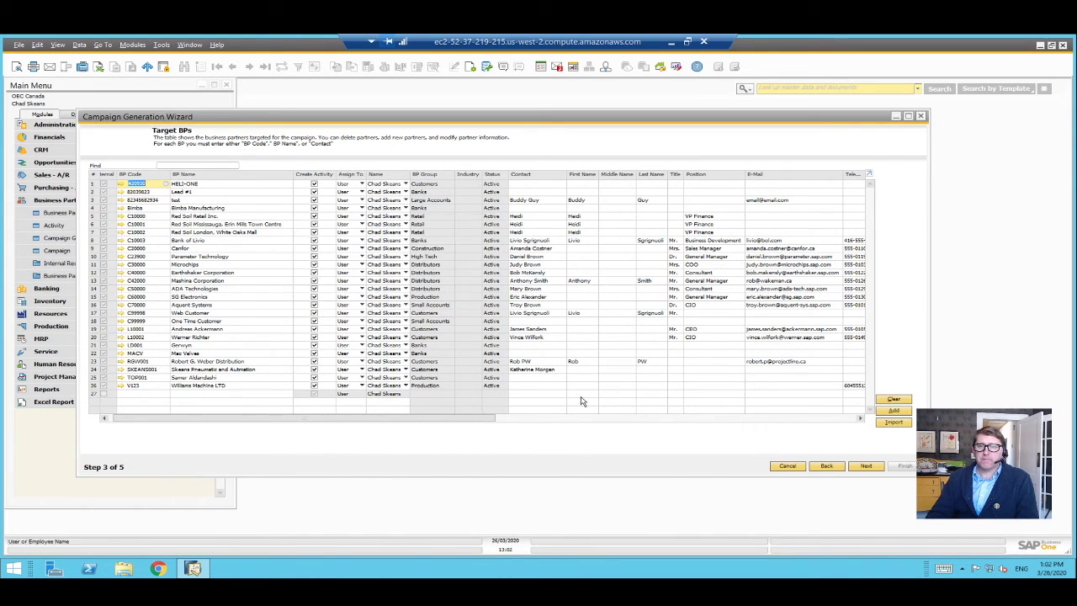
# In Step 4, choose Save Campaign and Execute with Generate External List, and proceed to saving
pyautogui.click(866, 466)
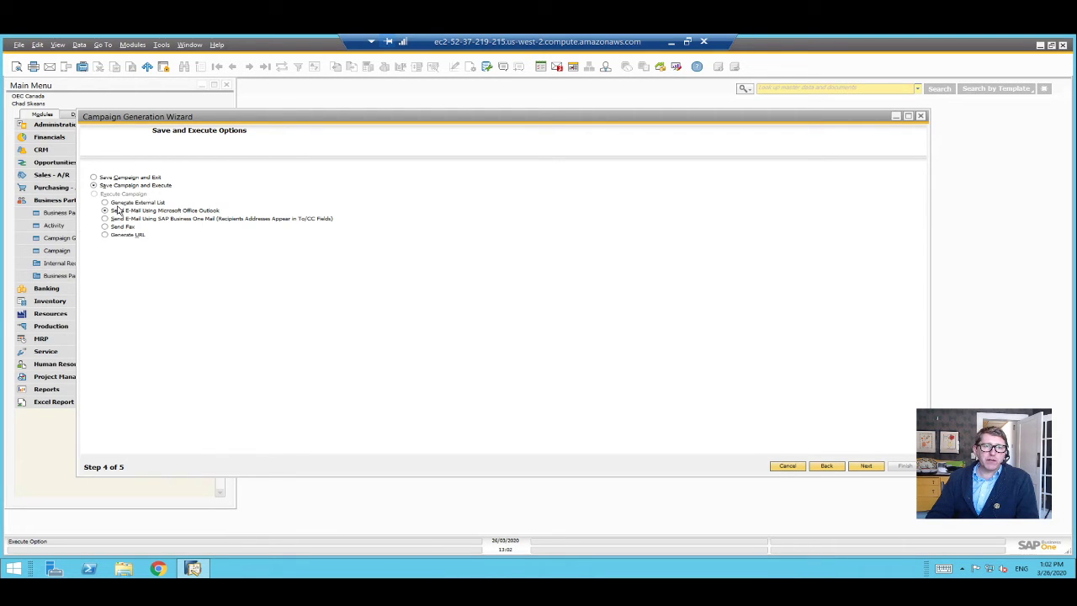
pyautogui.click(94, 178)
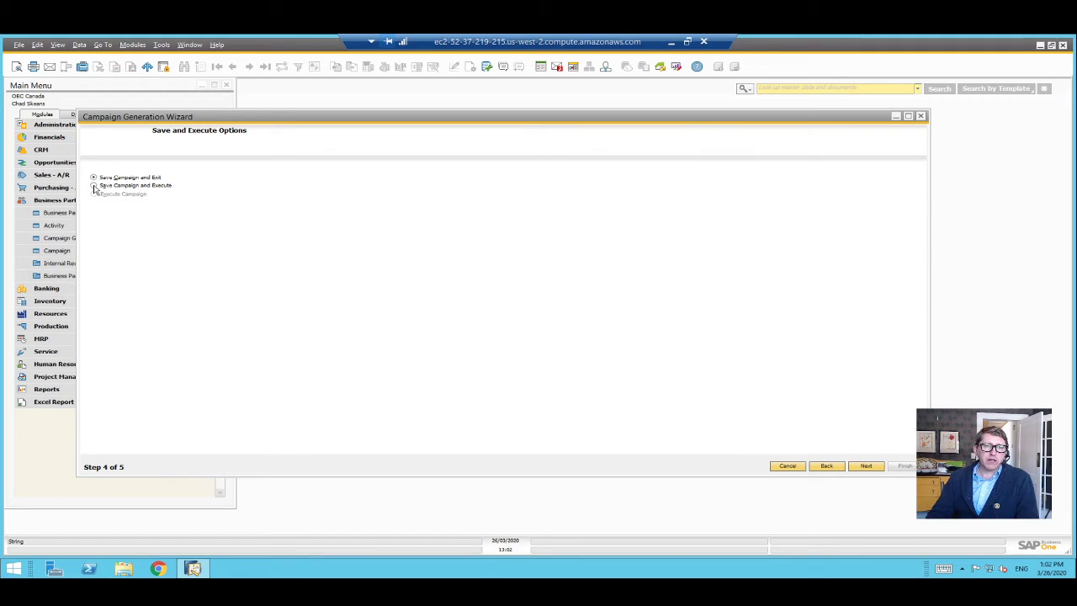
pyautogui.click(94, 186)
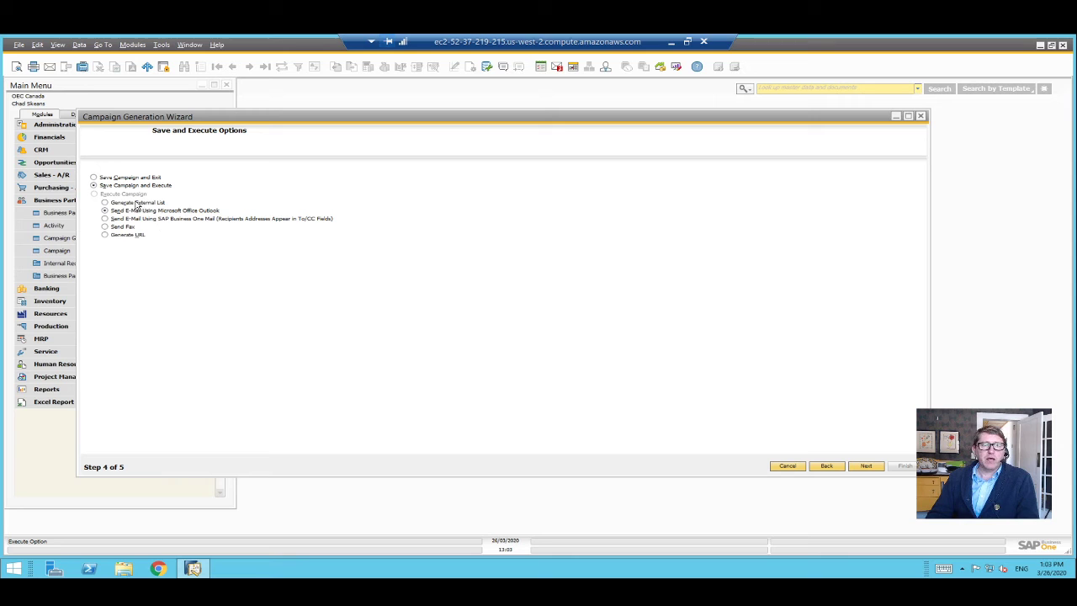
pyautogui.click(866, 466)
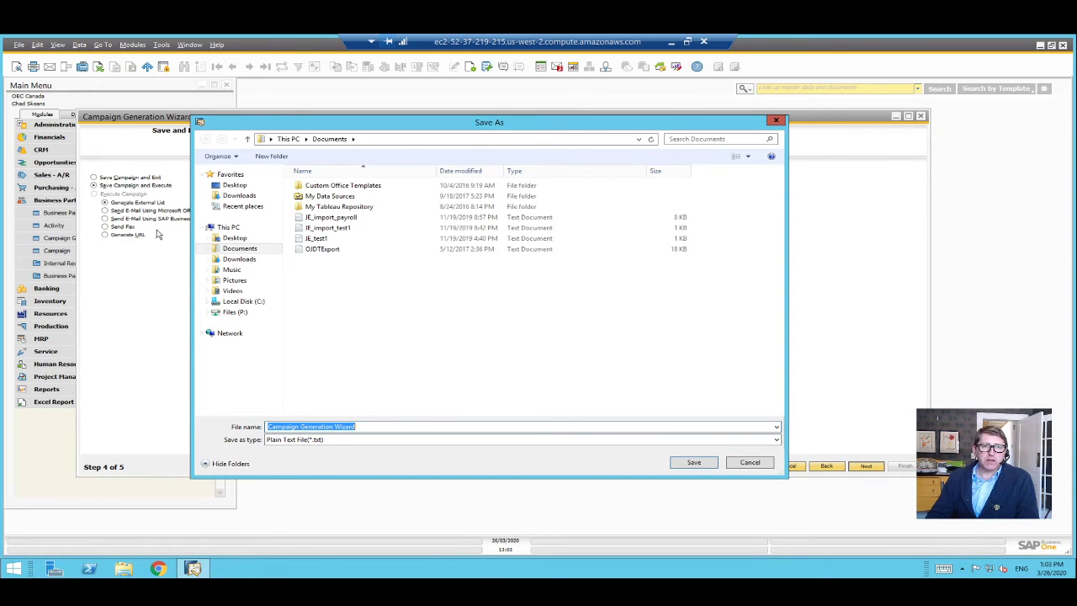
# Save the list as a Microsoft Excel 2007 Workbook (*.xlsx), keeping currency symbols in the same column
pyautogui.click(318, 441)
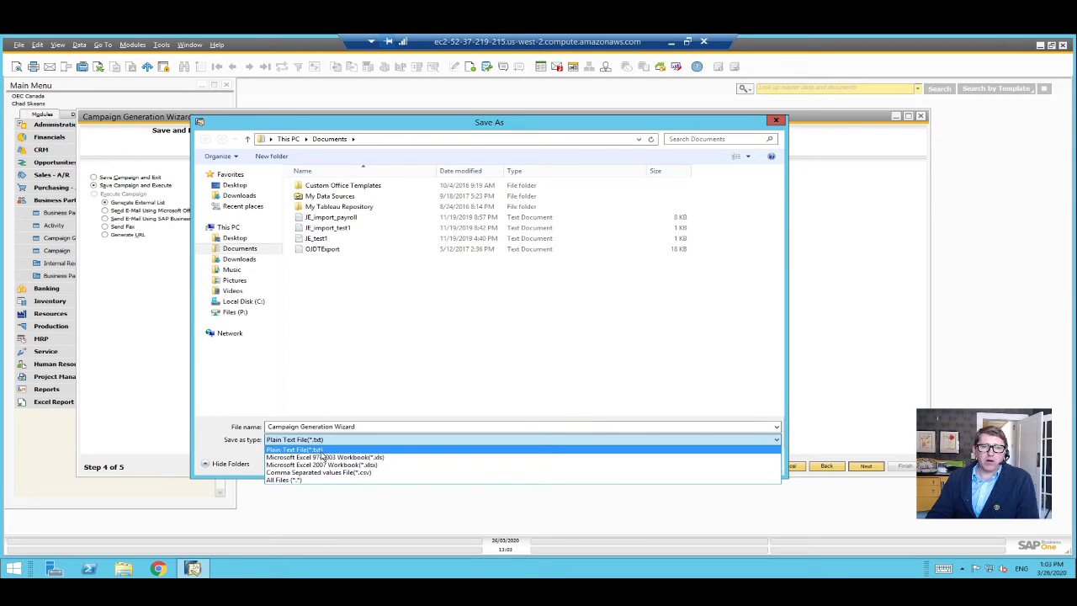
pyautogui.click(329, 464)
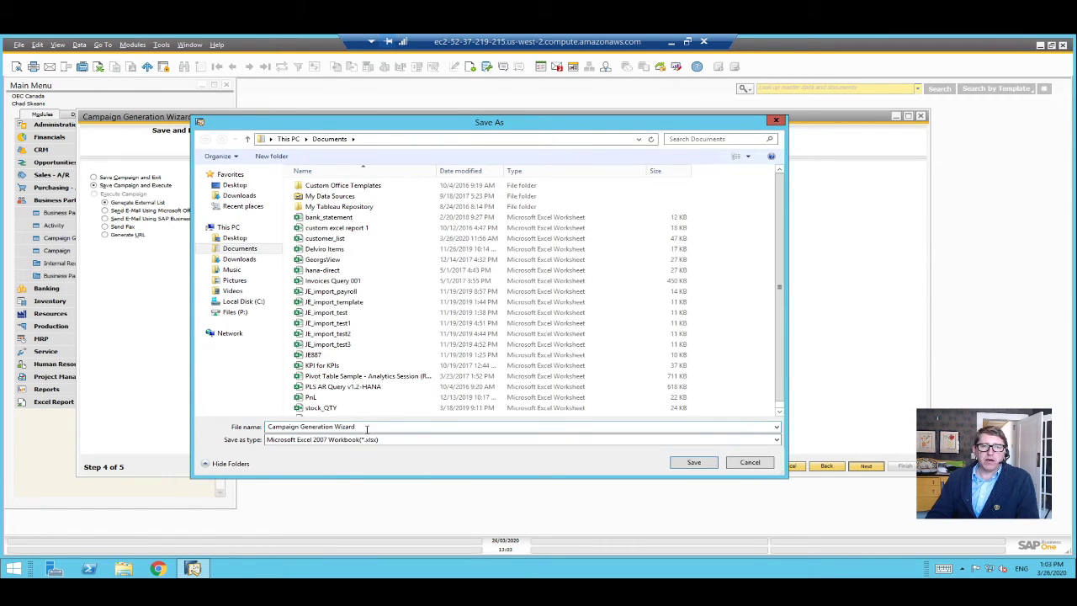
pyautogui.click(693, 462)
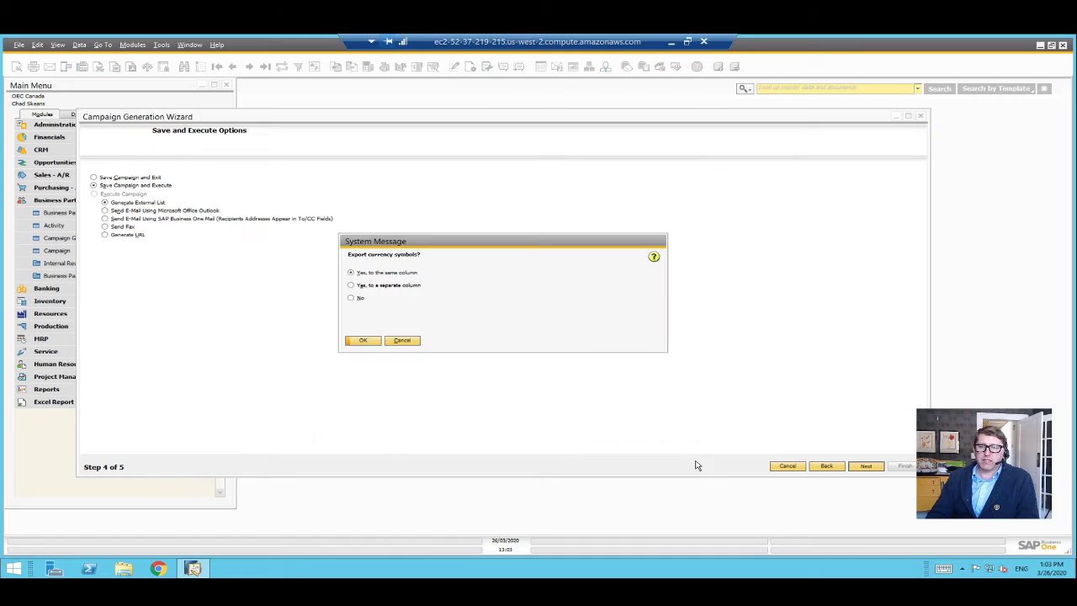
pyautogui.click(363, 340)
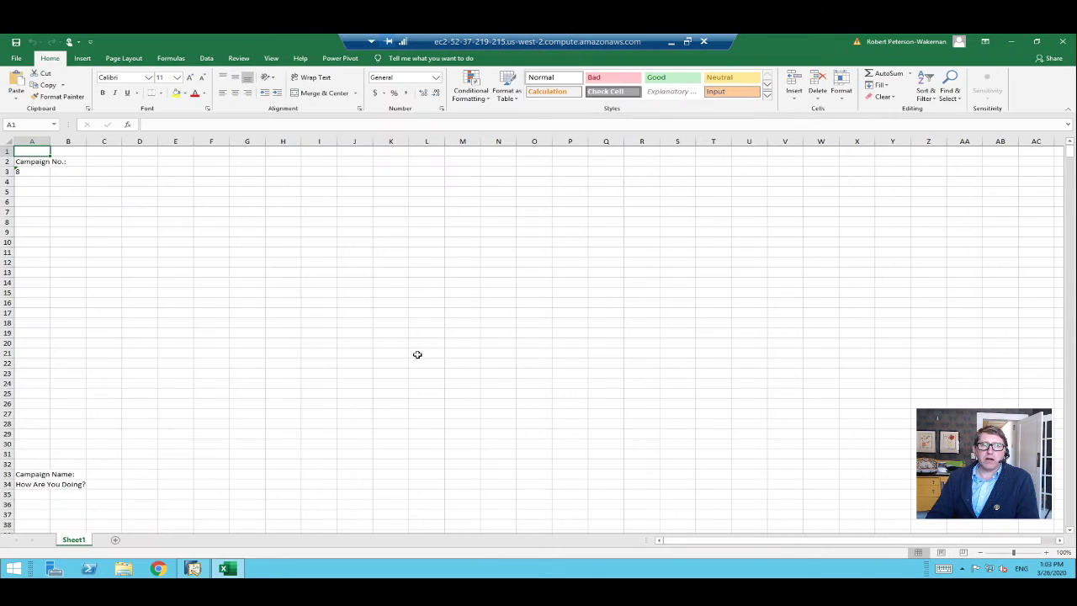
# Scroll through the exported campaign workbook in Excel
pyautogui.scroll(-20, 123, 403)
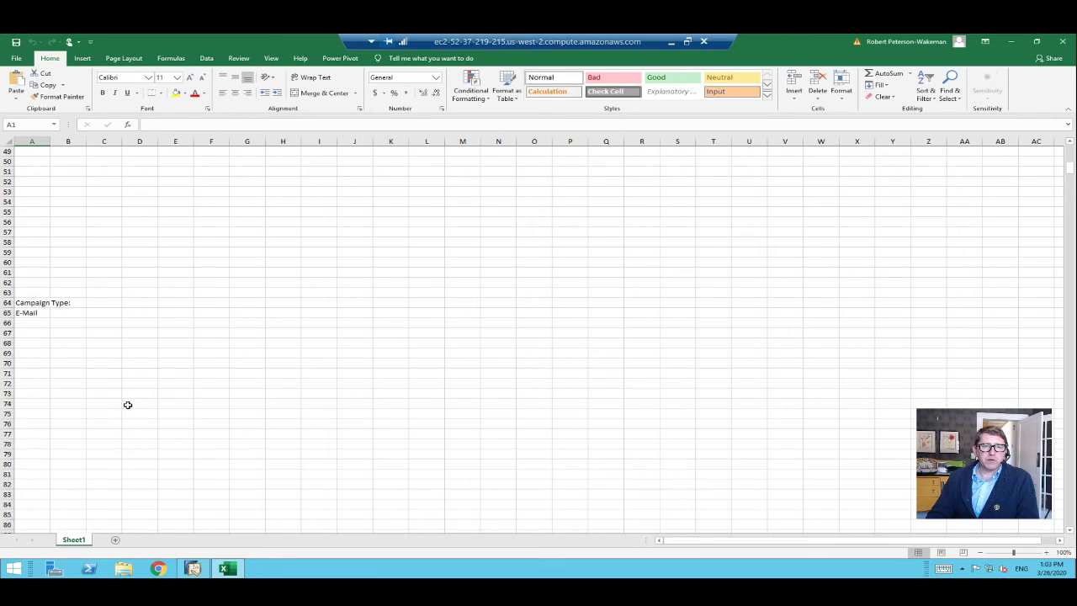
pyautogui.scroll(-20, 127, 404)
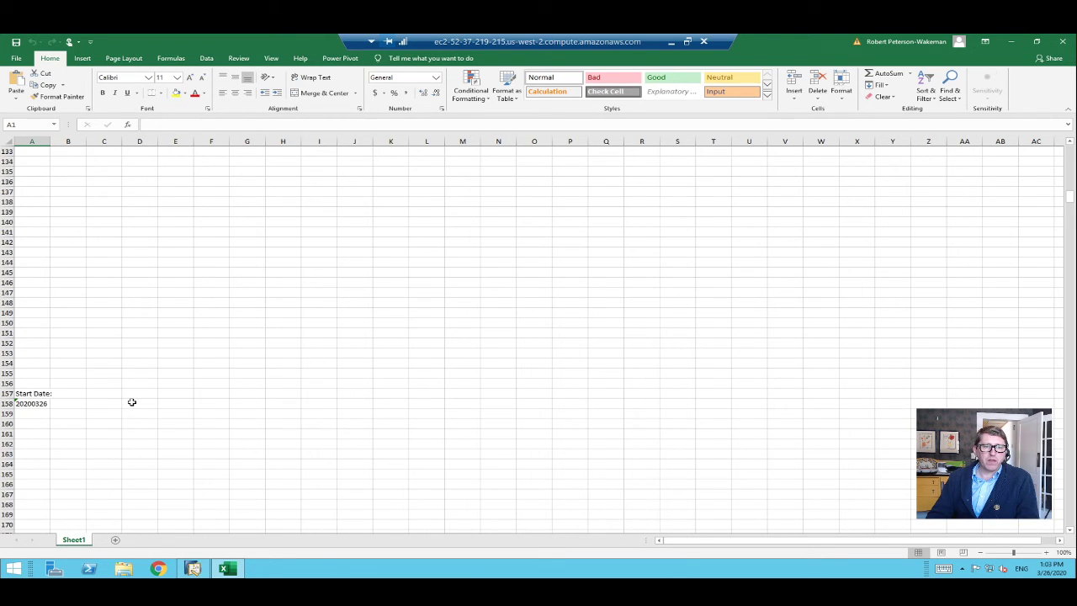
pyautogui.scroll(-20, 131, 402)
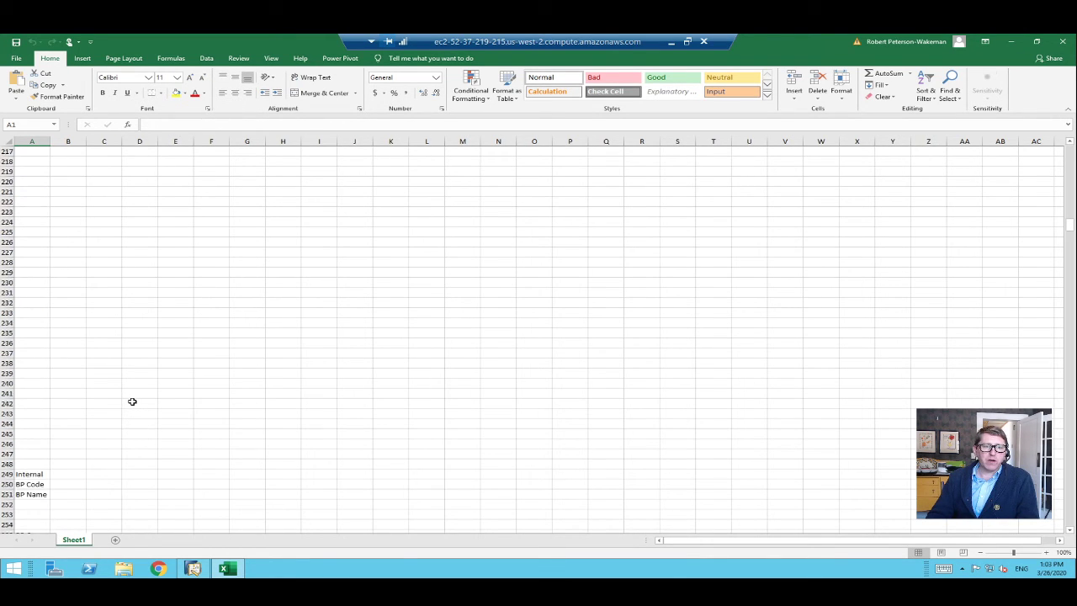
pyautogui.scroll(-20, 132, 401)
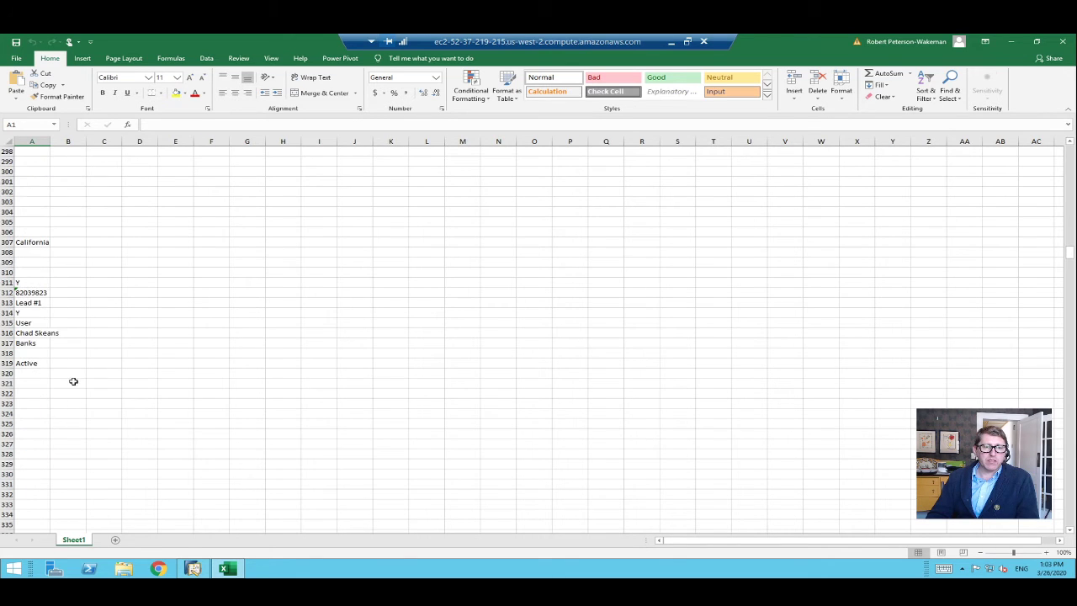
pyautogui.scroll(-15, 39, 255)
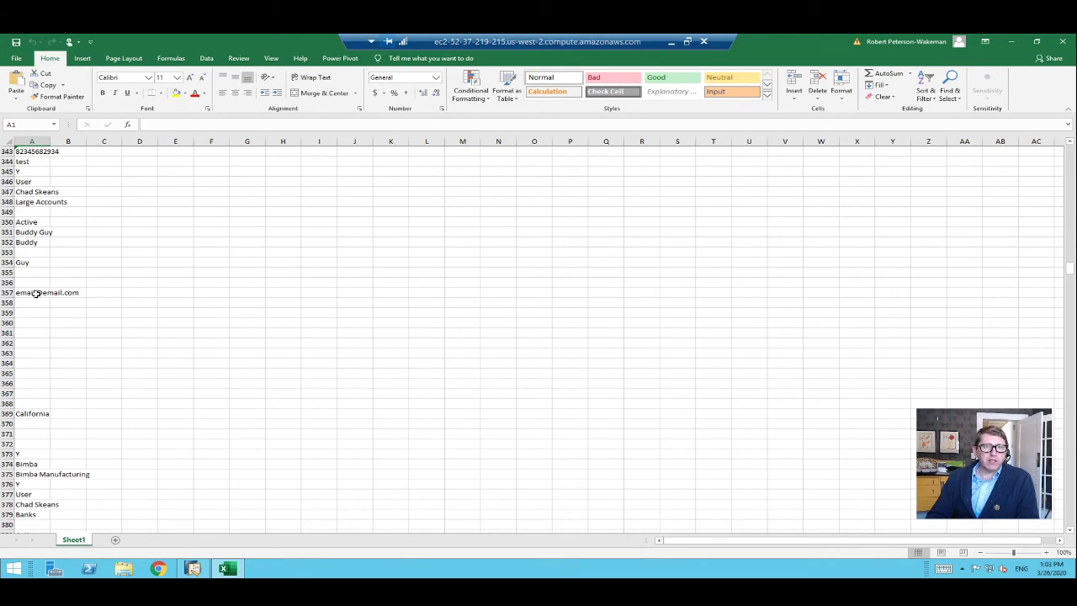
pyautogui.scroll(7, 162, 255)
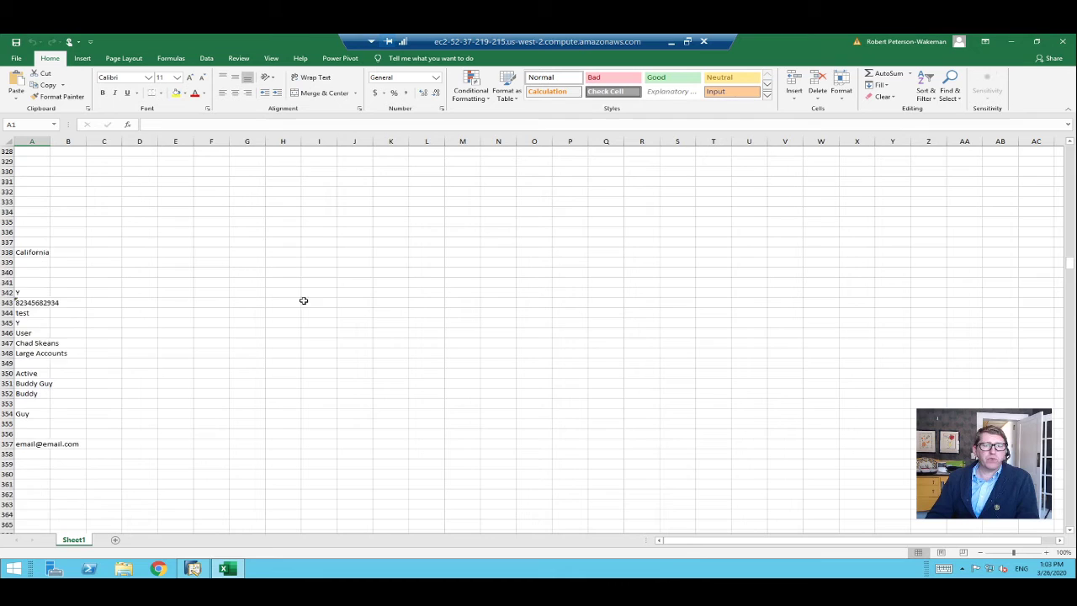
# Close the workbook and the wizard summary report, then reopen the Campaign Generation Wizard
pyautogui.click(1062, 41)
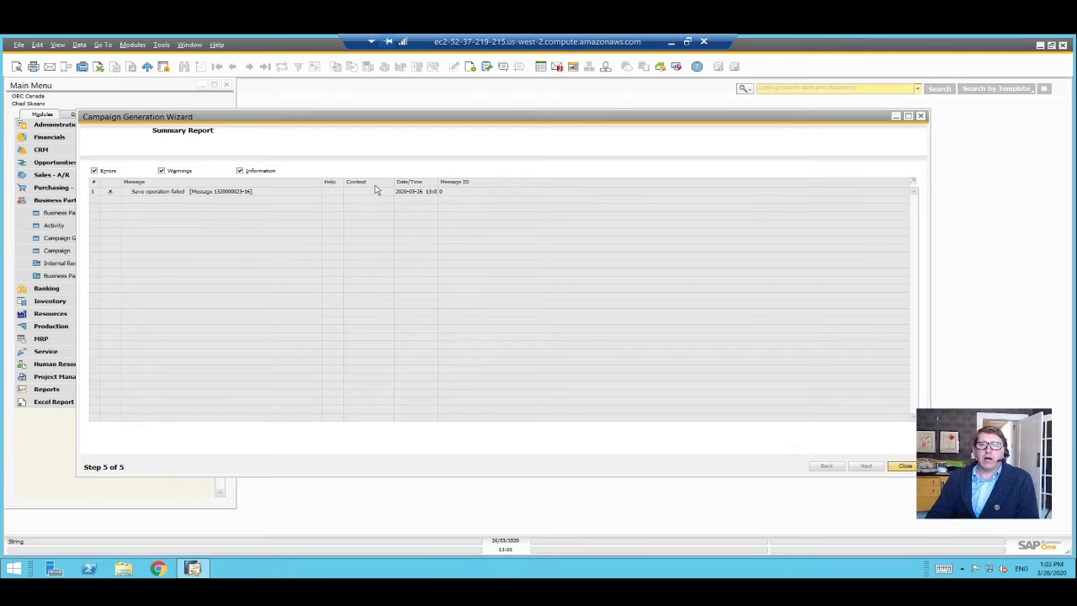
pyautogui.click(904, 466)
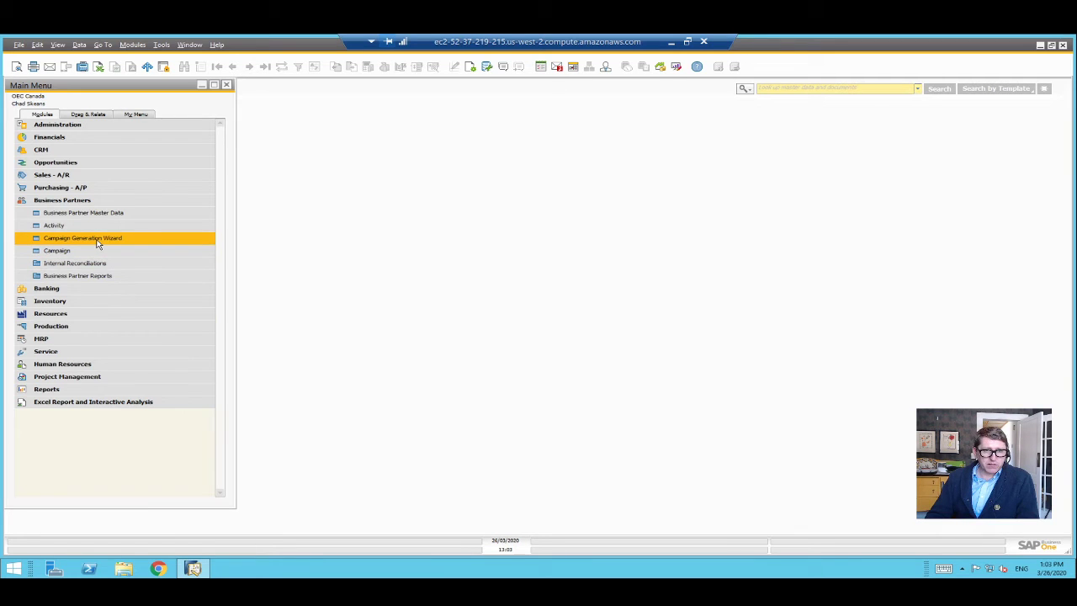
pyautogui.click(97, 241)
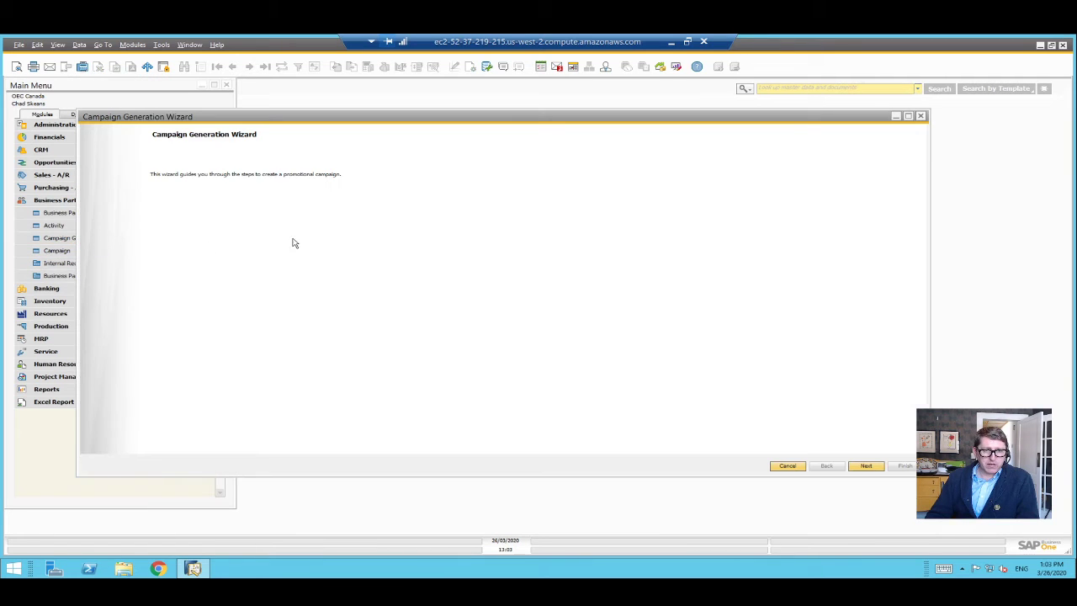
# Try the Load Saved, Run Executed Again and Create New options and their checkboxes, then cancel the wizard
pyautogui.click(867, 466)
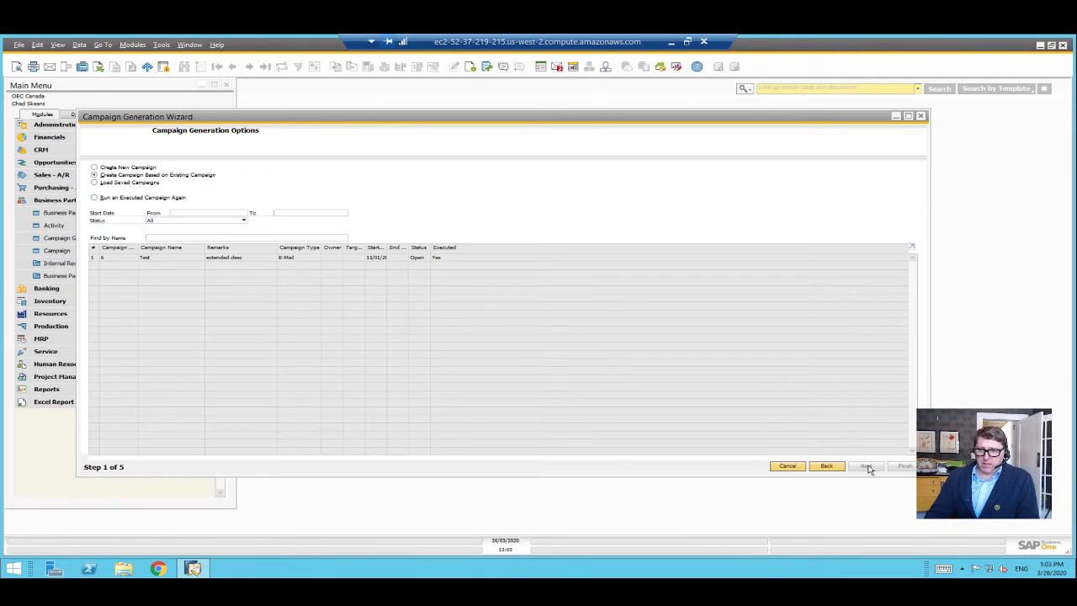
pyautogui.click(95, 183)
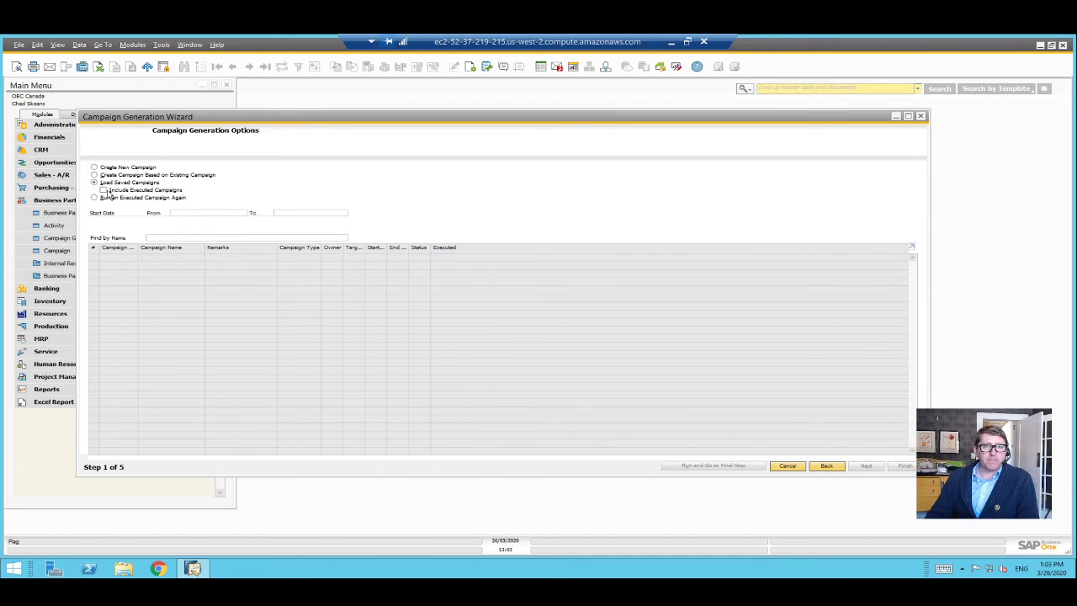
pyautogui.click(103, 191)
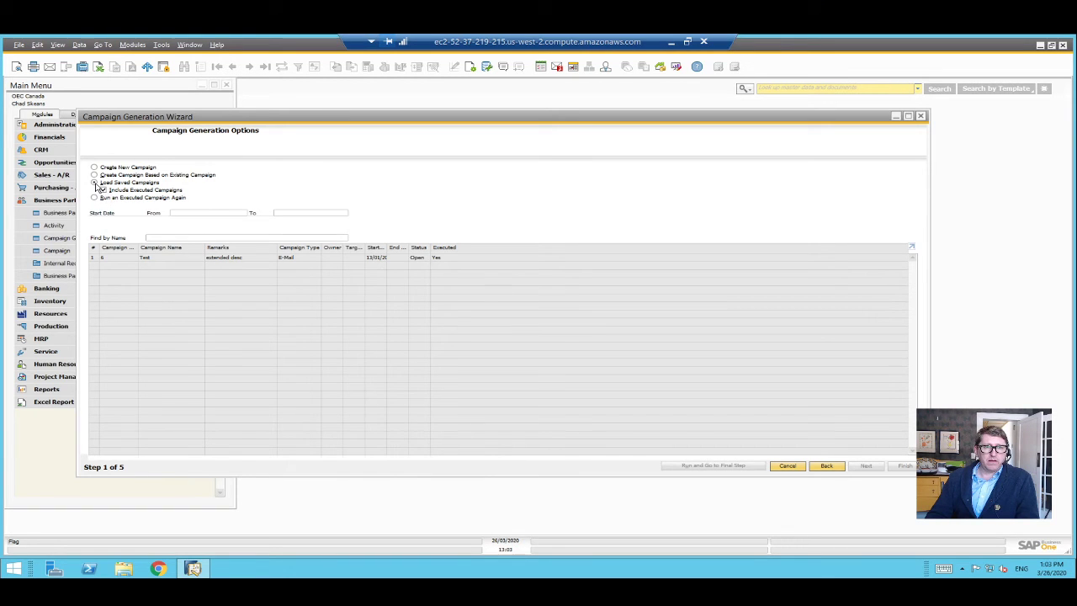
pyautogui.click(94, 197)
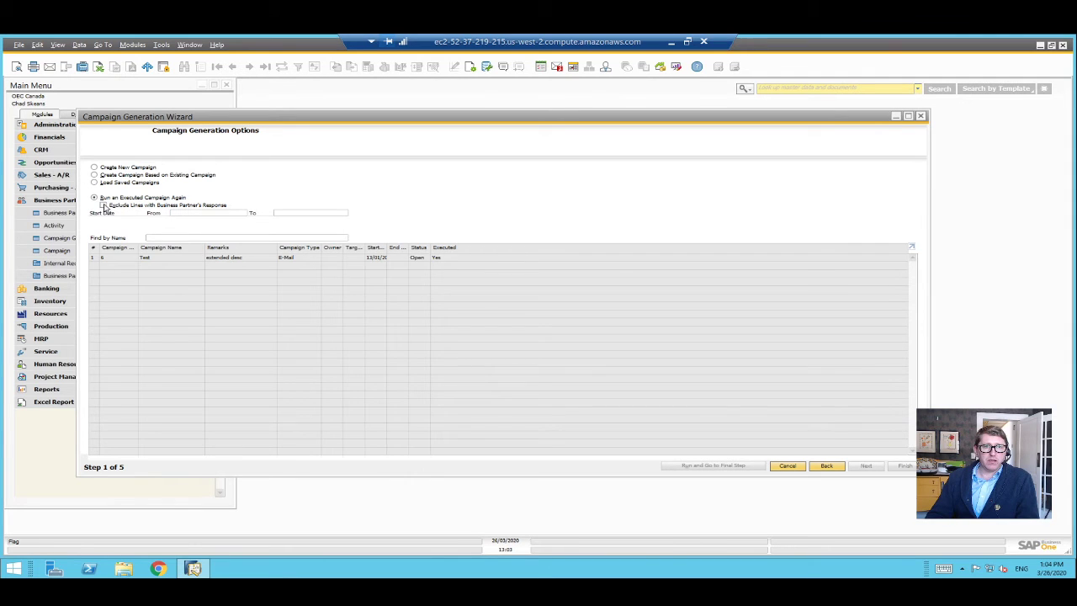
pyautogui.click(104, 206)
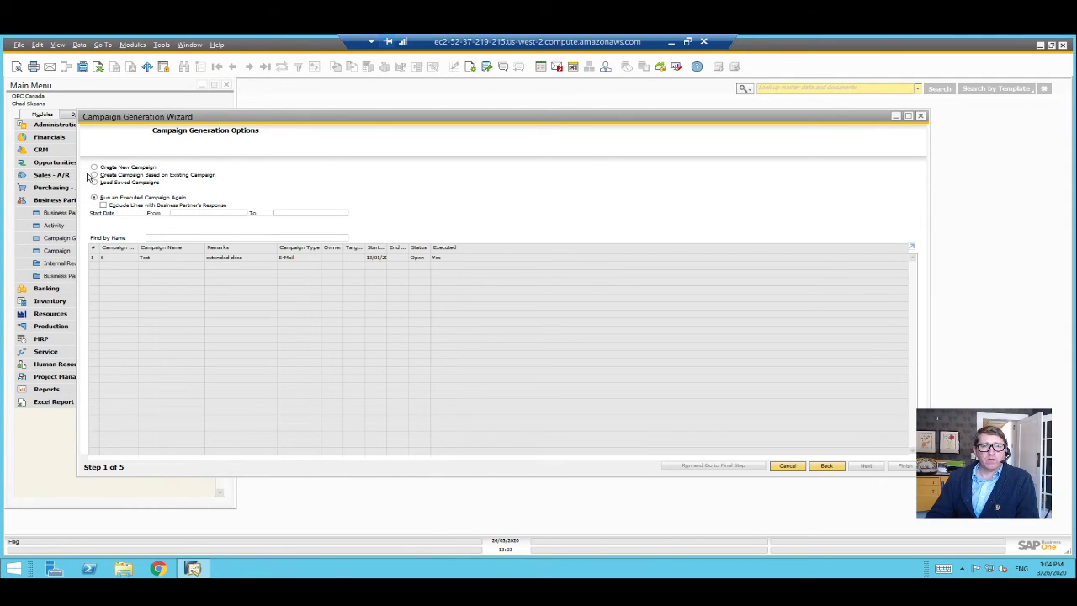
pyautogui.click(95, 169)
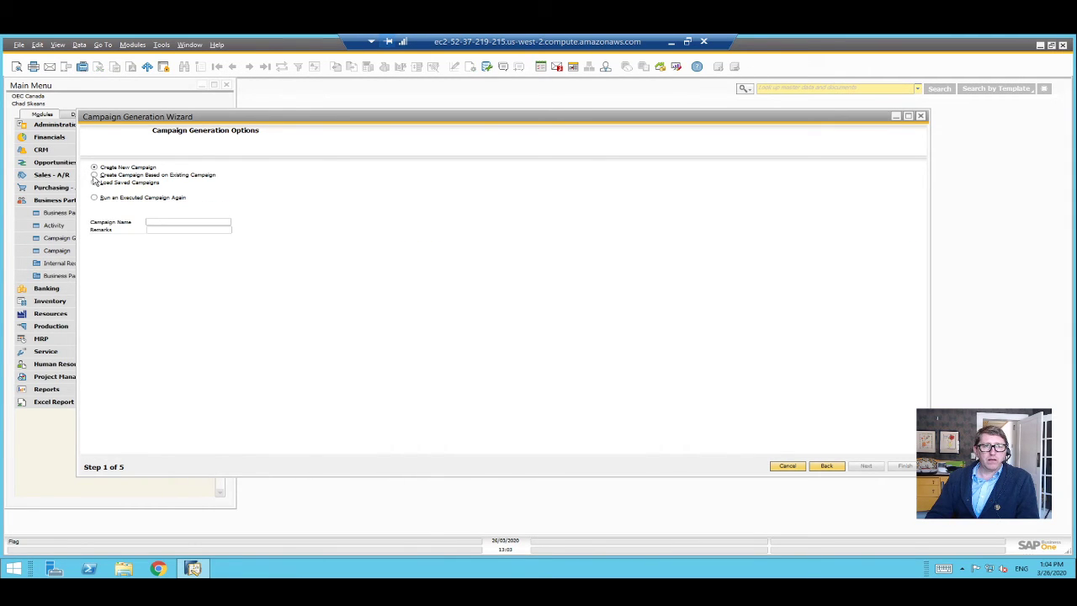
pyautogui.click(94, 181)
pyautogui.click(94, 197)
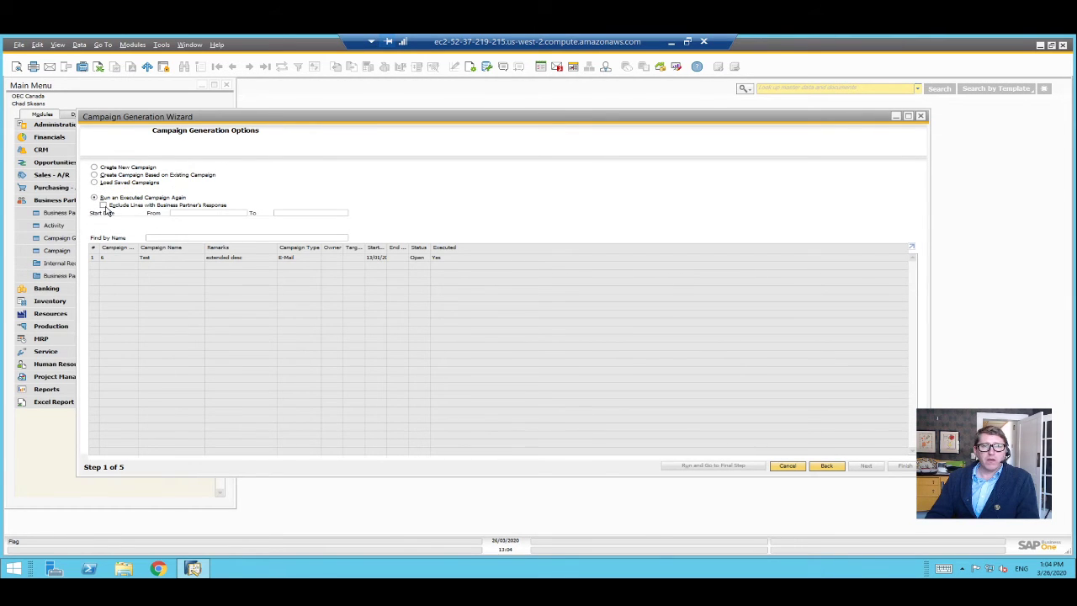
pyautogui.click(104, 207)
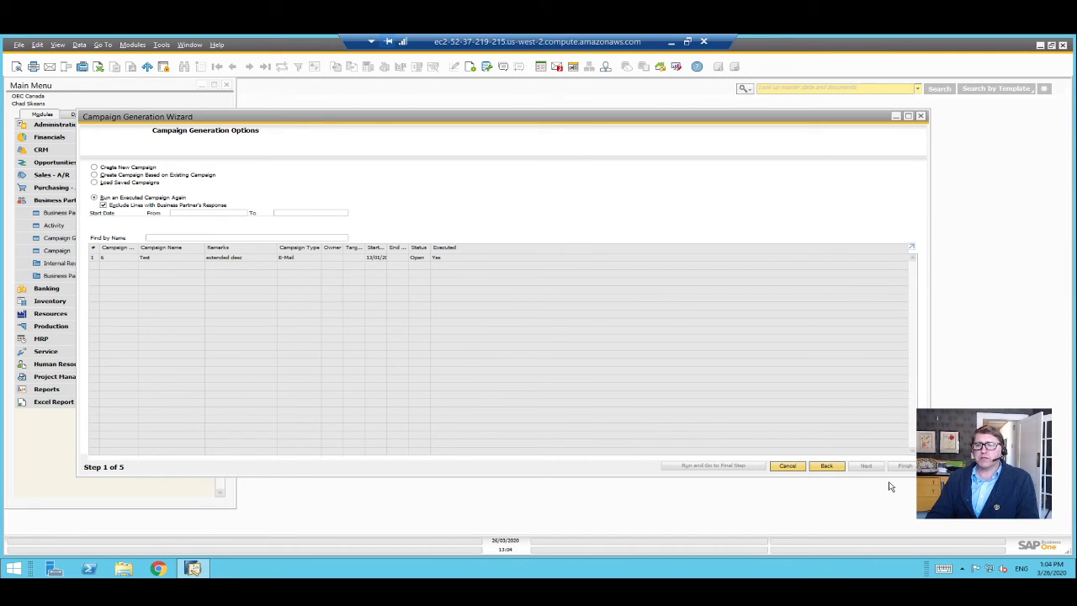
pyautogui.click(787, 467)
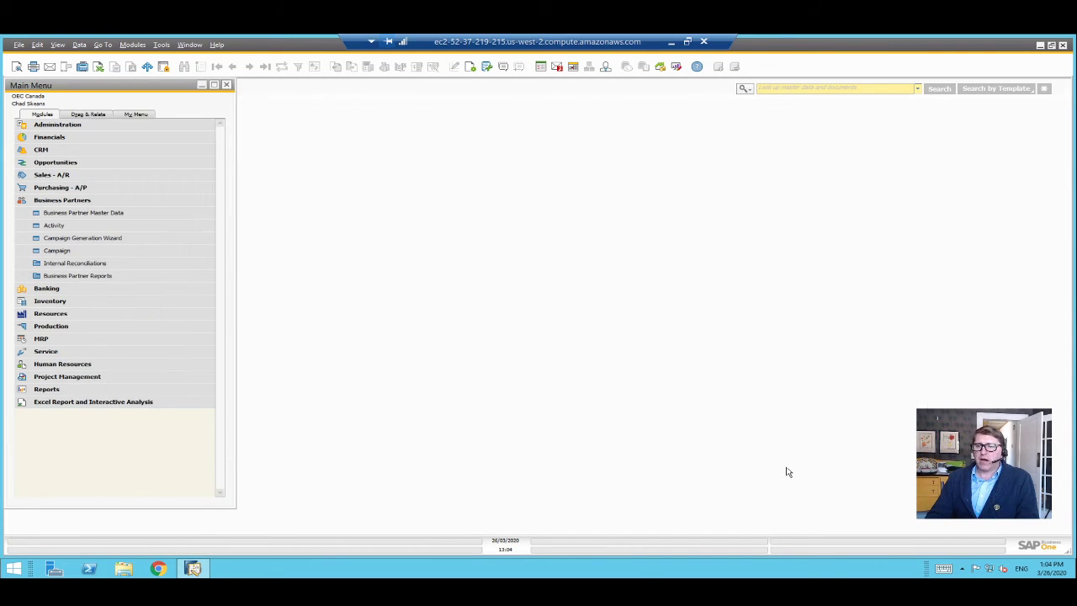
# Create campaign 'Reach Out to Customer' with the first listed employee as owner and an uncertain-times remark
pyautogui.click(70, 250)
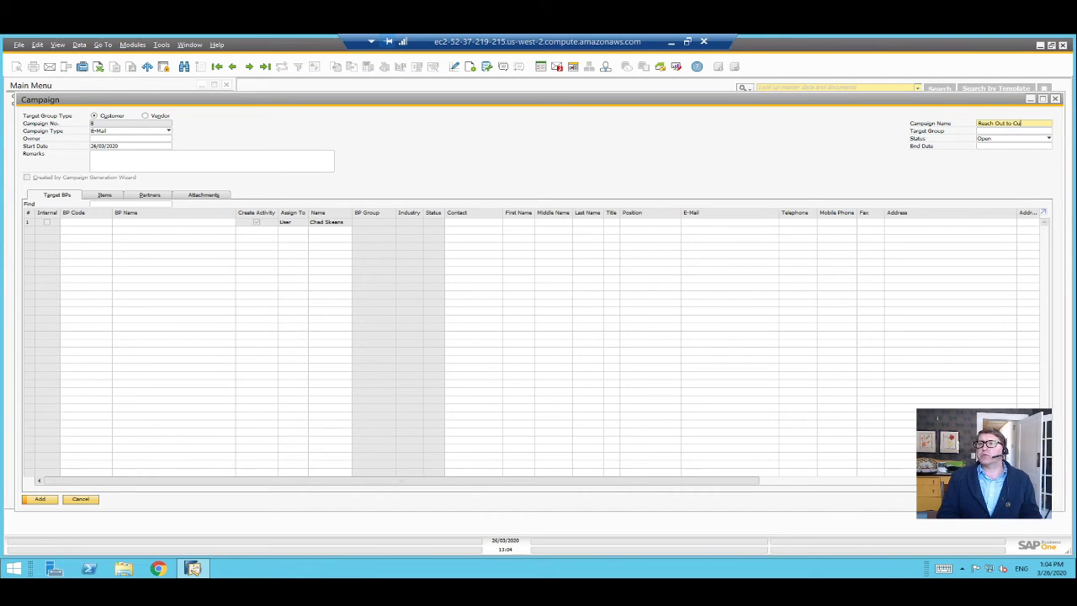
pyautogui.press('Tab')
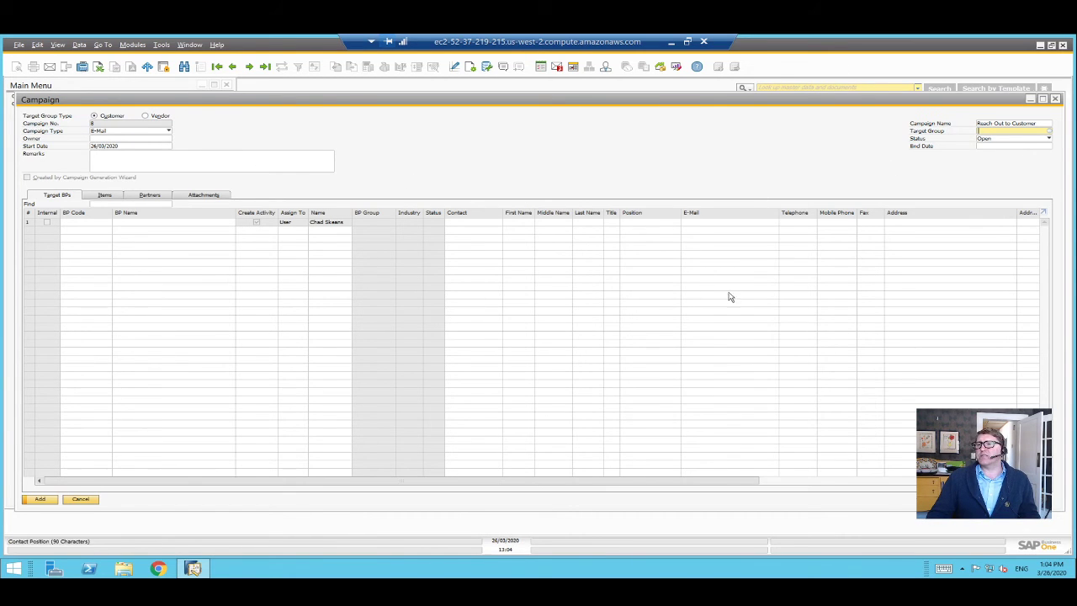
pyautogui.click(139, 139)
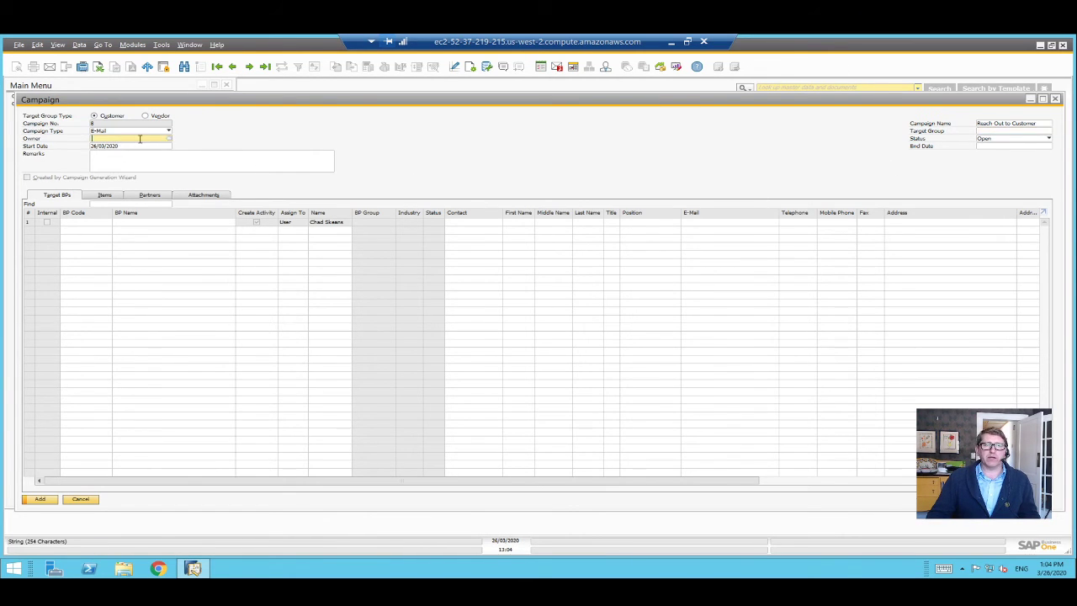
pyautogui.click(169, 139)
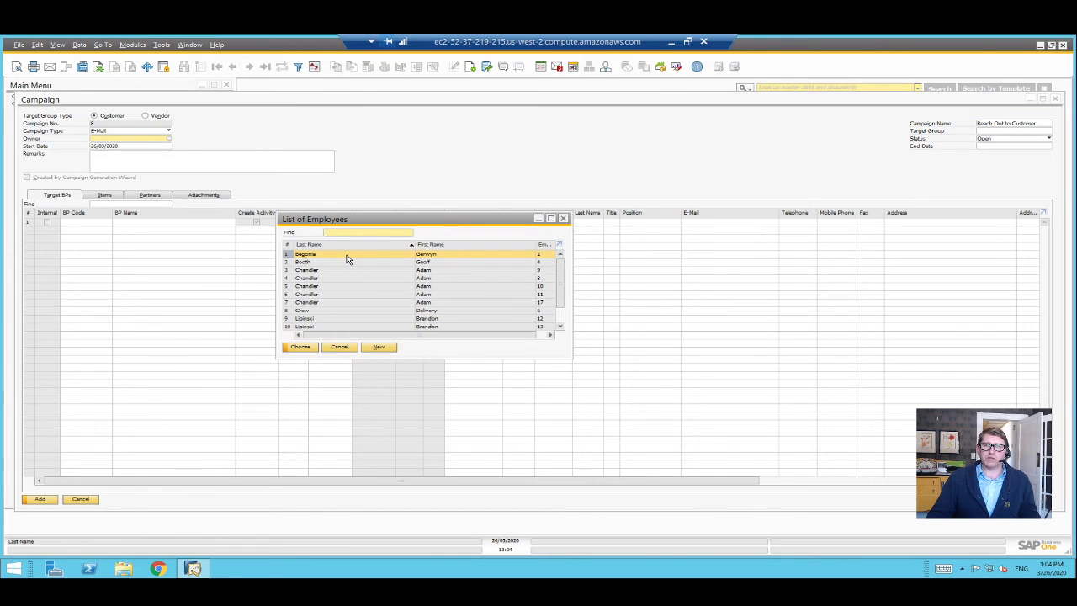
pyautogui.doubleClick(347, 256)
pyautogui.click(156, 160)
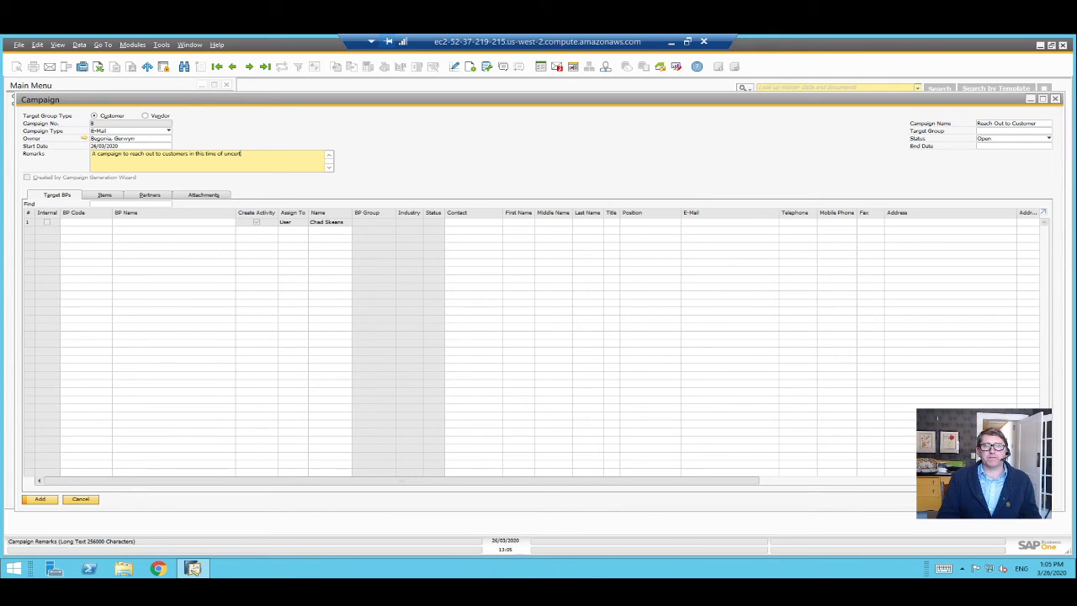
pyautogui.press('Tab')
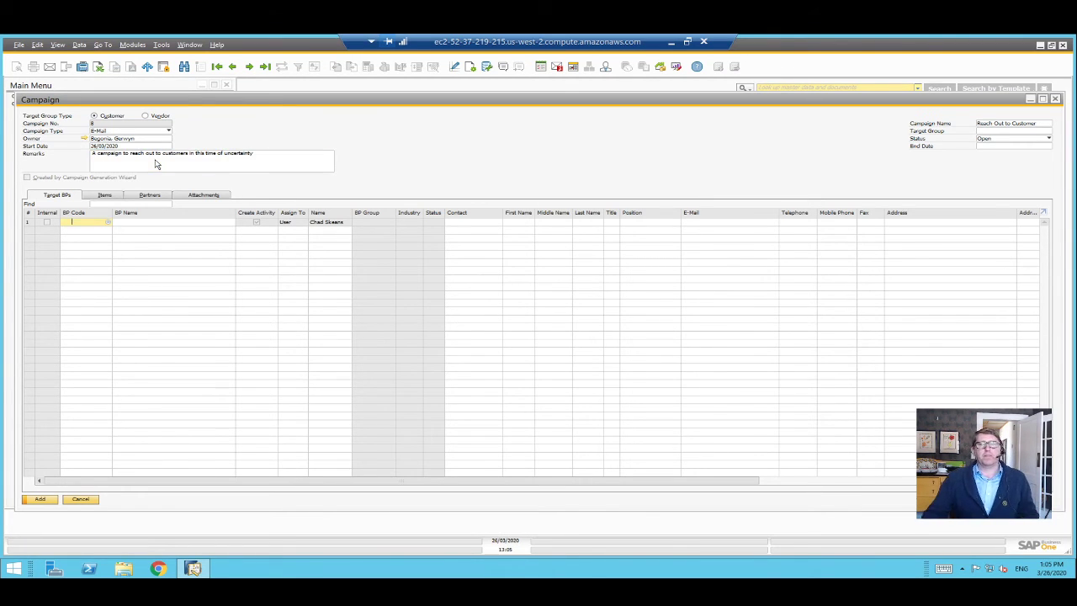
# On the Target Group tab, keep status Open and set the end date to 31/03/2020
pyautogui.click(1043, 132)
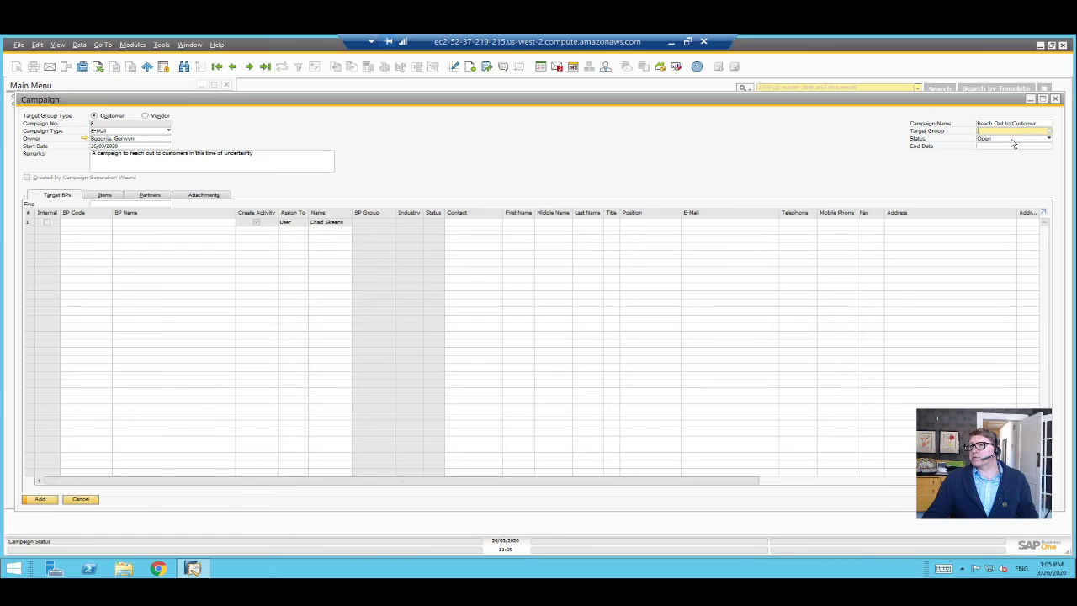
pyautogui.click(1012, 139)
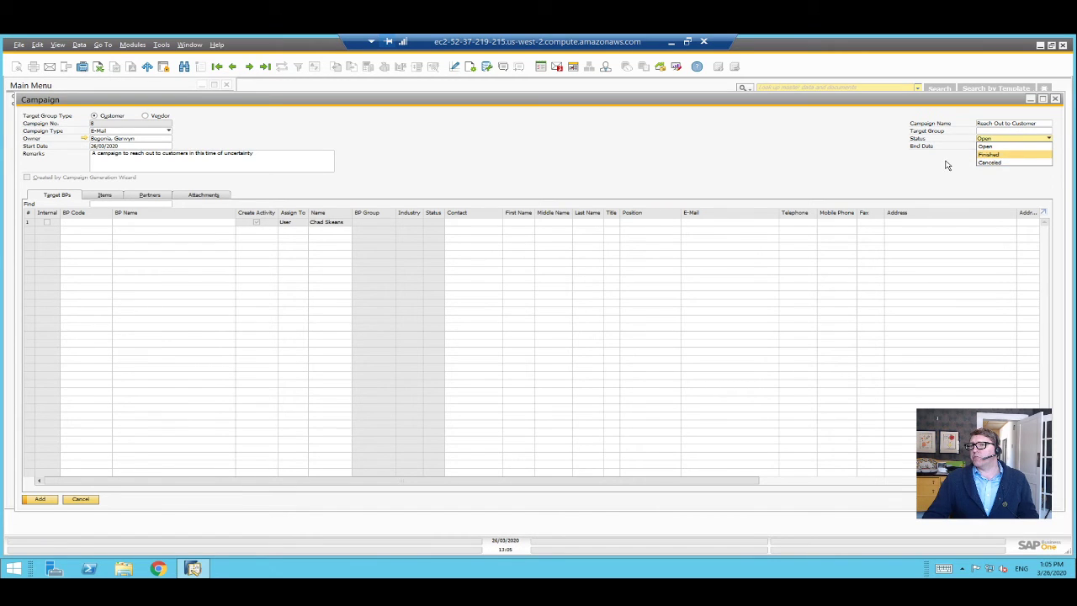
pyautogui.click(949, 161)
pyautogui.click(991, 144)
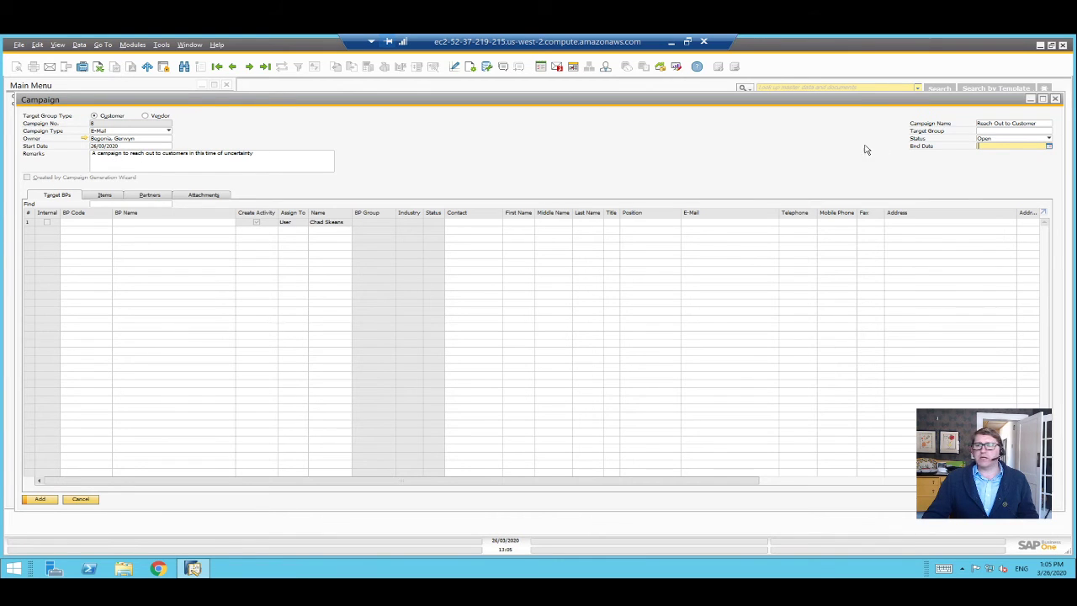
pyautogui.click(1048, 145)
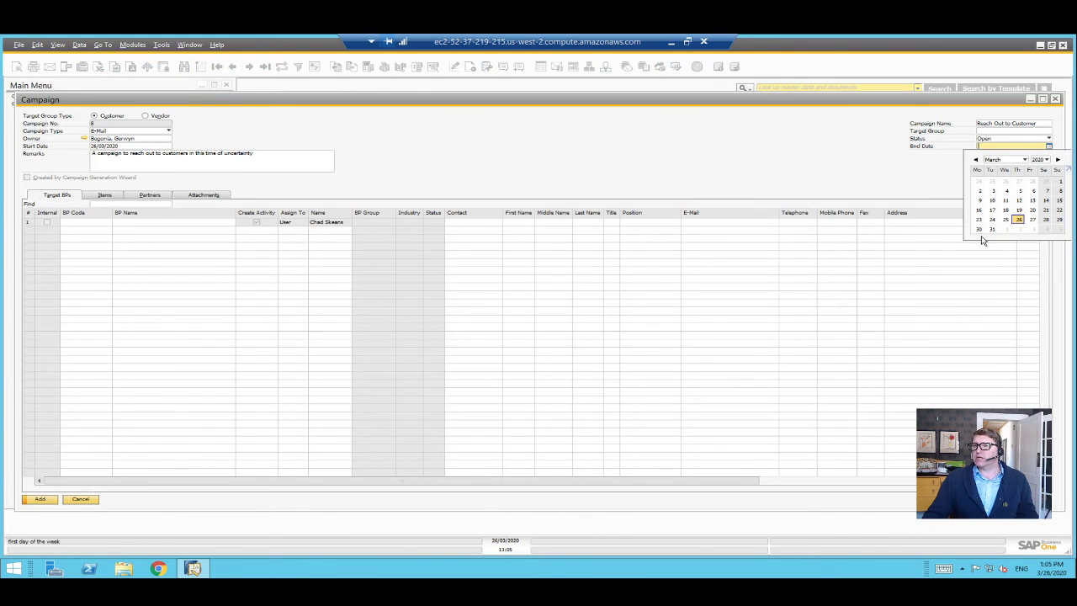
pyautogui.click(994, 234)
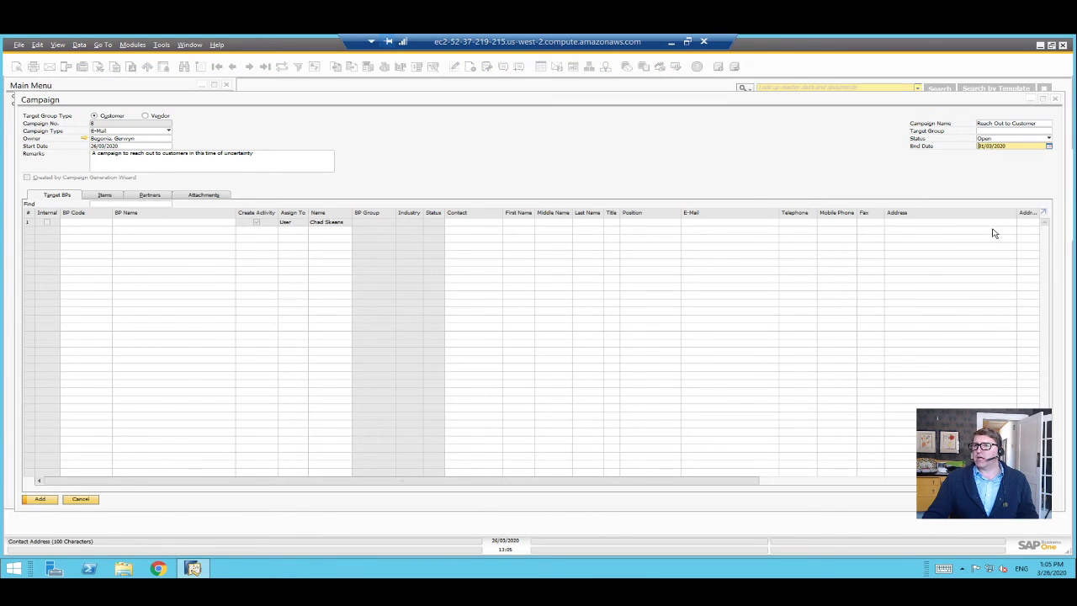
pyautogui.click(82, 224)
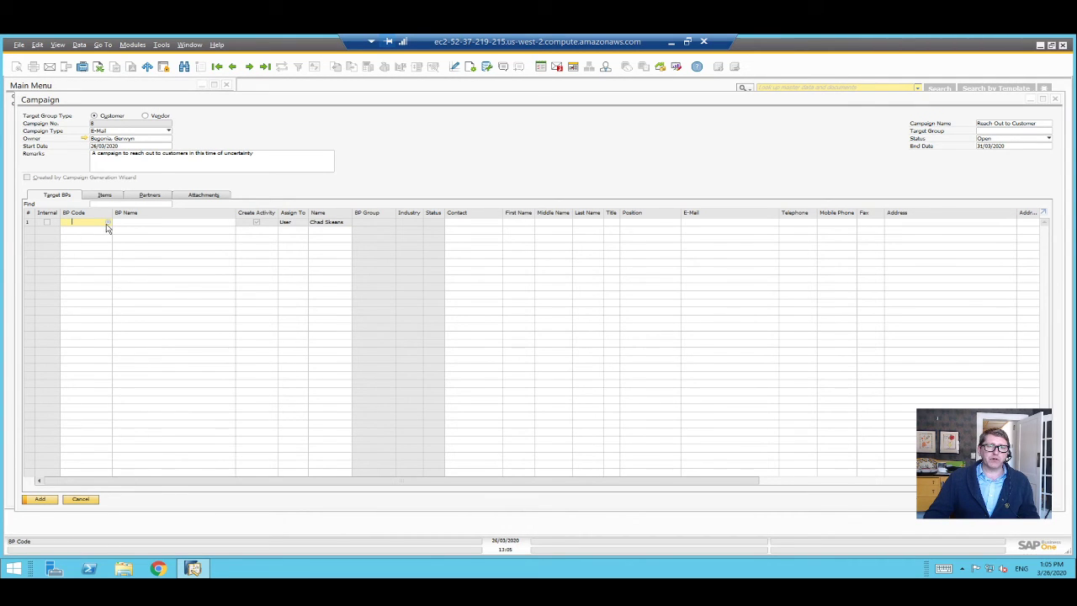
# Choose all 26 business partners from the List of Business Partners as targets and add the campaign
pyautogui.click(108, 224)
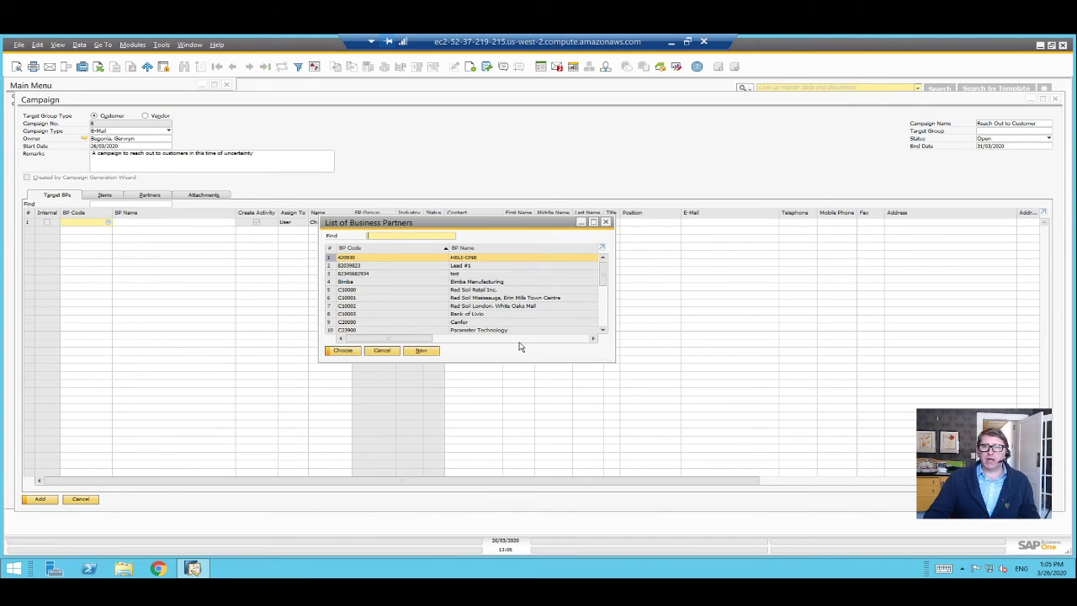
pyautogui.scroll(-5, 433, 305)
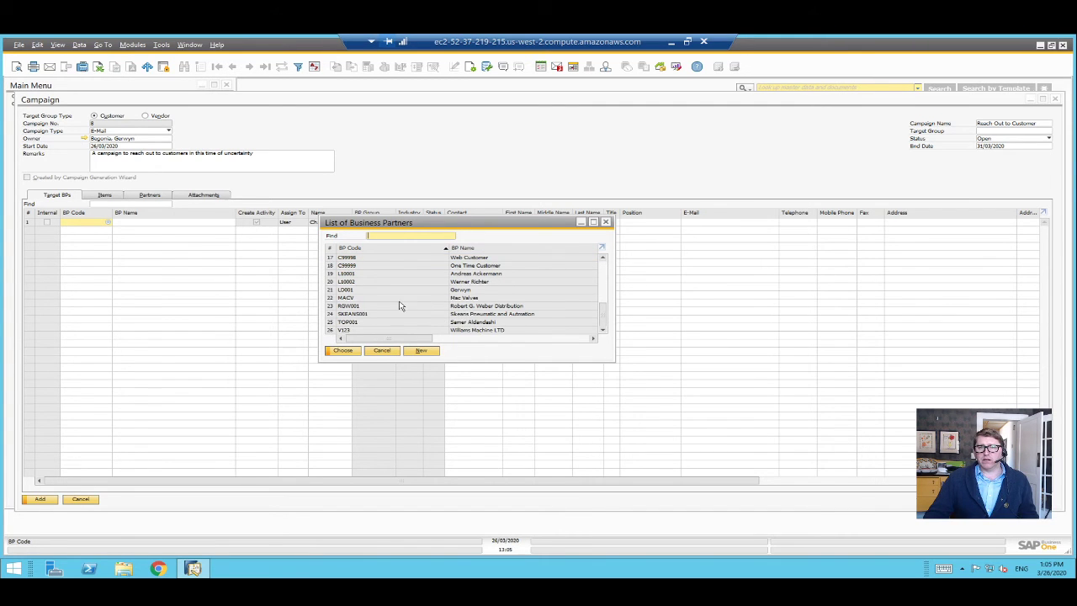
pyautogui.keyDown('shift'); pyautogui.click(347, 331); pyautogui.keyUp('shift')
pyautogui.click(343, 350)
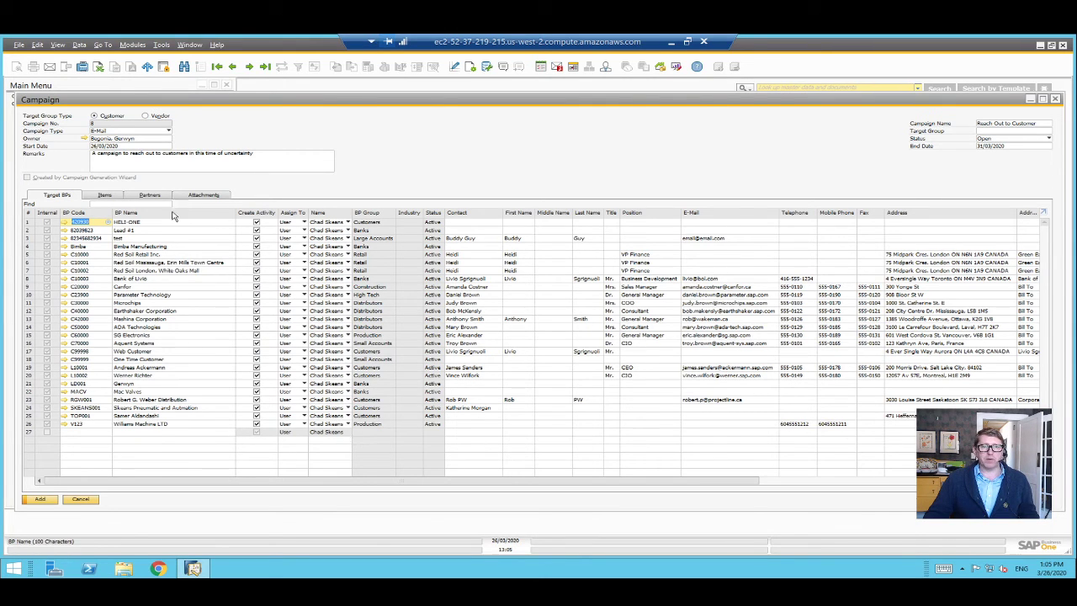
pyautogui.click(42, 499)
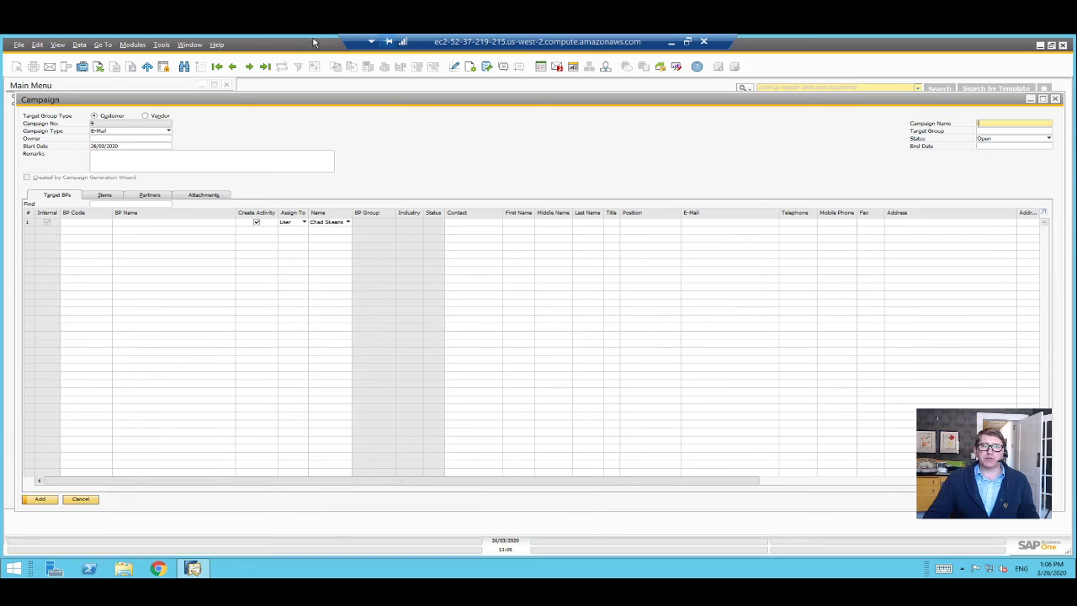
pyautogui.click(266, 69)
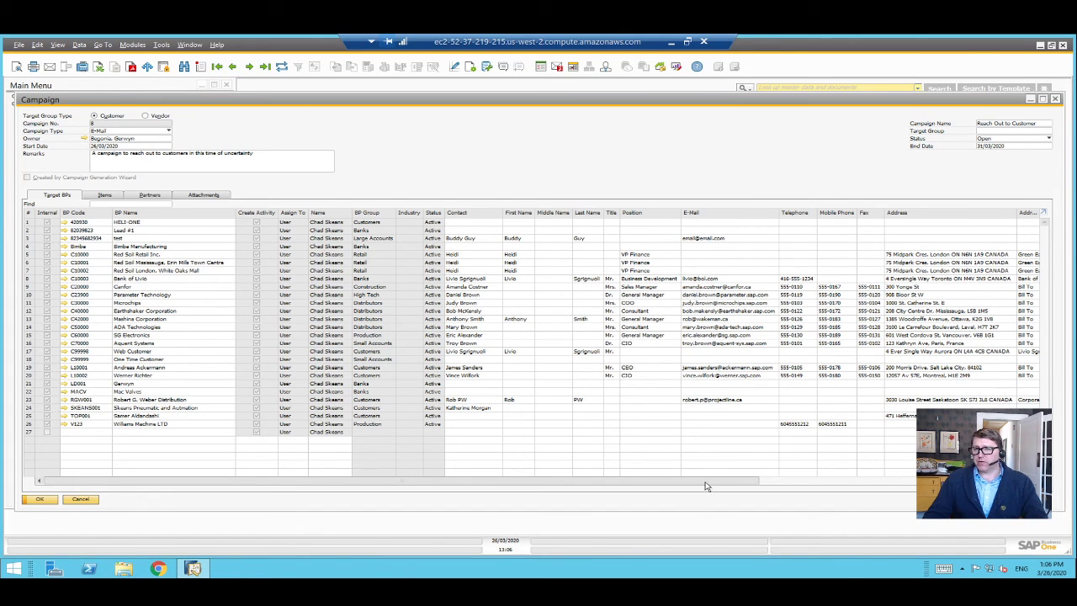
pyautogui.moveTo(707, 486); pyautogui.dragTo(596, 511)
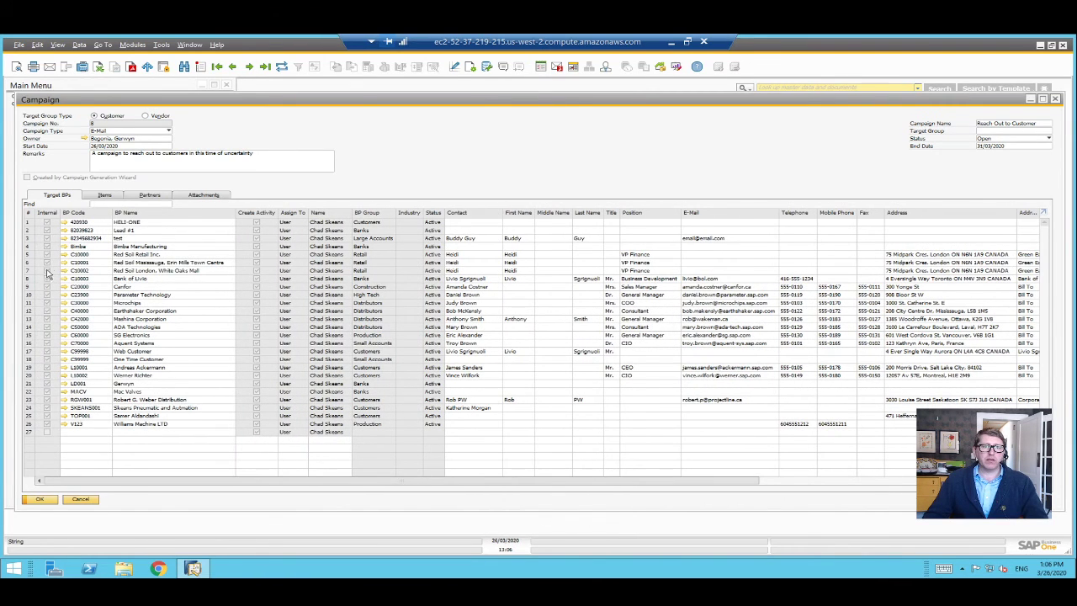
pyautogui.rightClick(447, 139)
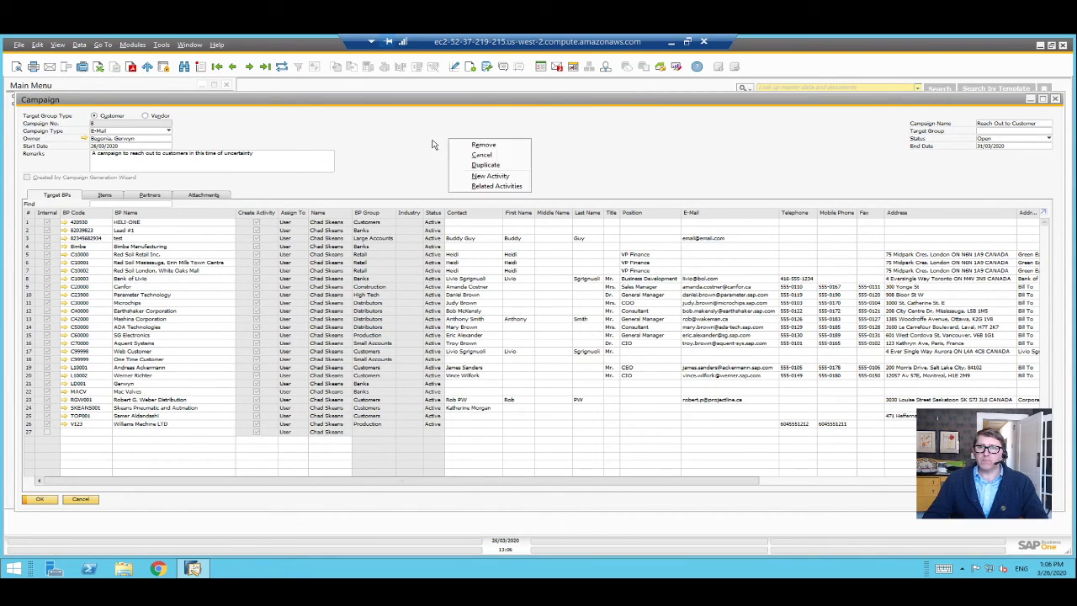
pyautogui.click(430, 142)
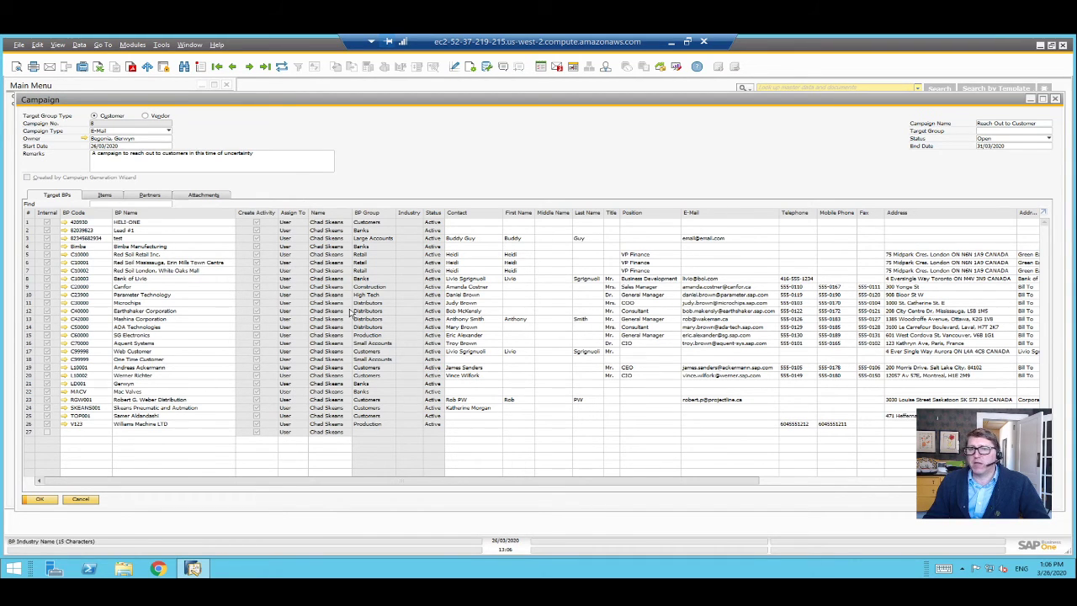
# Open a new Activity window via Modules > Business Partners > Activity
pyautogui.click(147, 45)
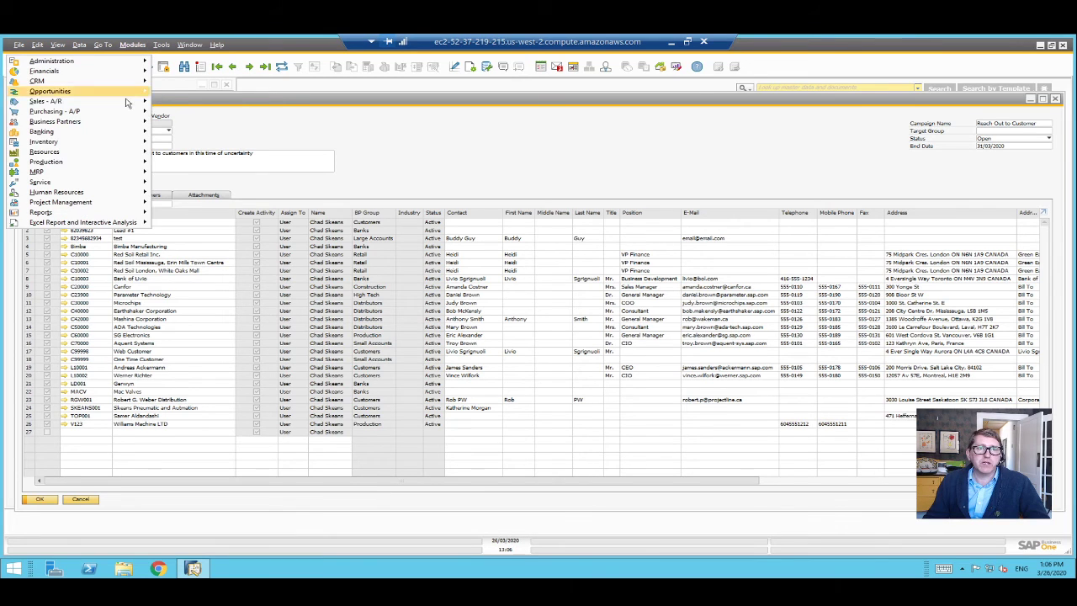
pyautogui.moveTo(123, 105)
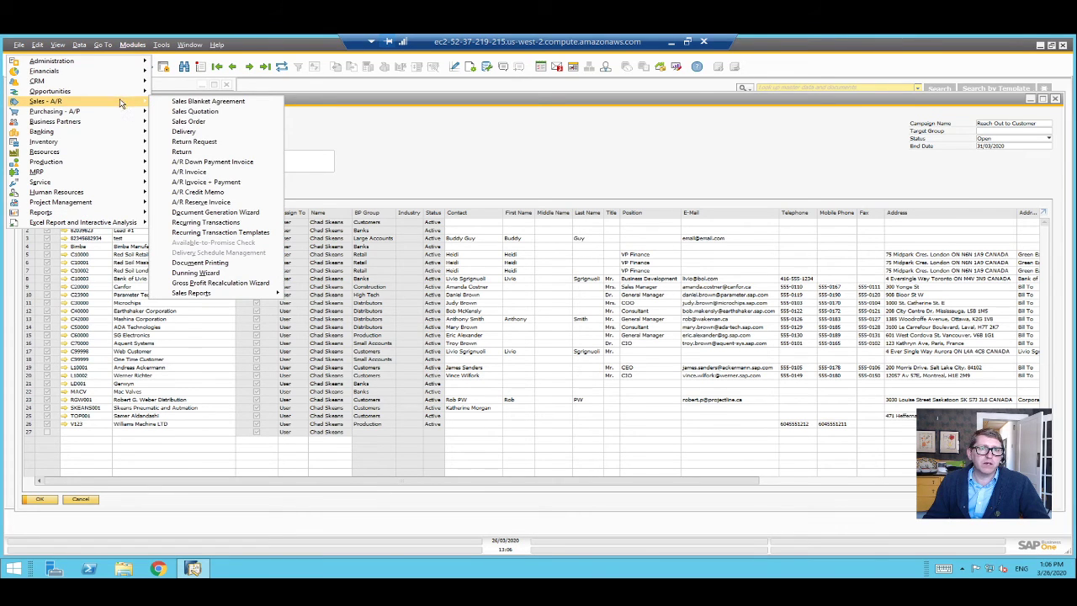
pyautogui.moveTo(98, 127)
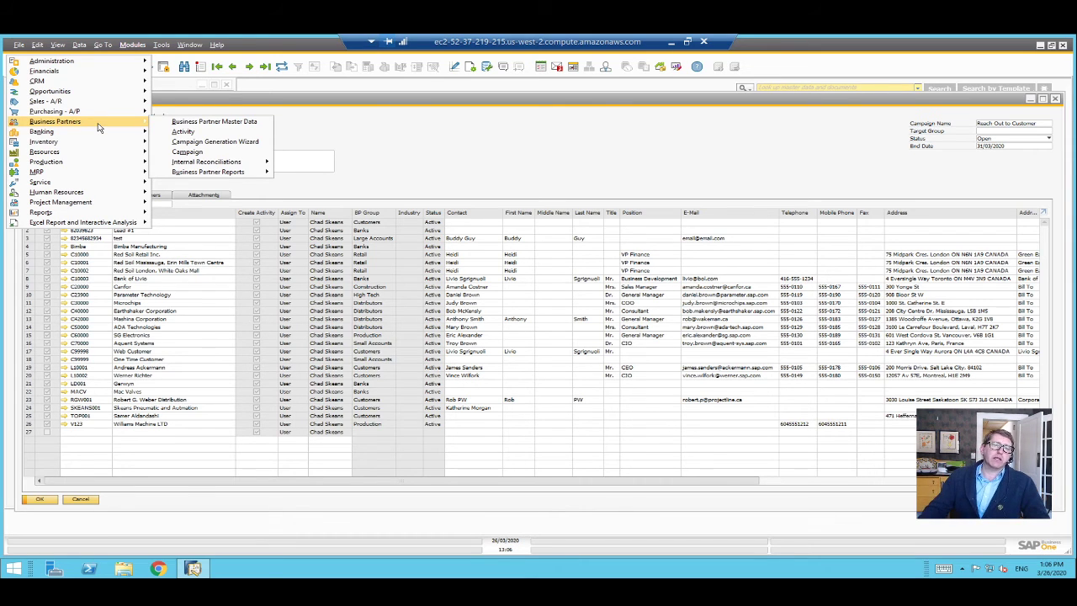
pyautogui.click(216, 134)
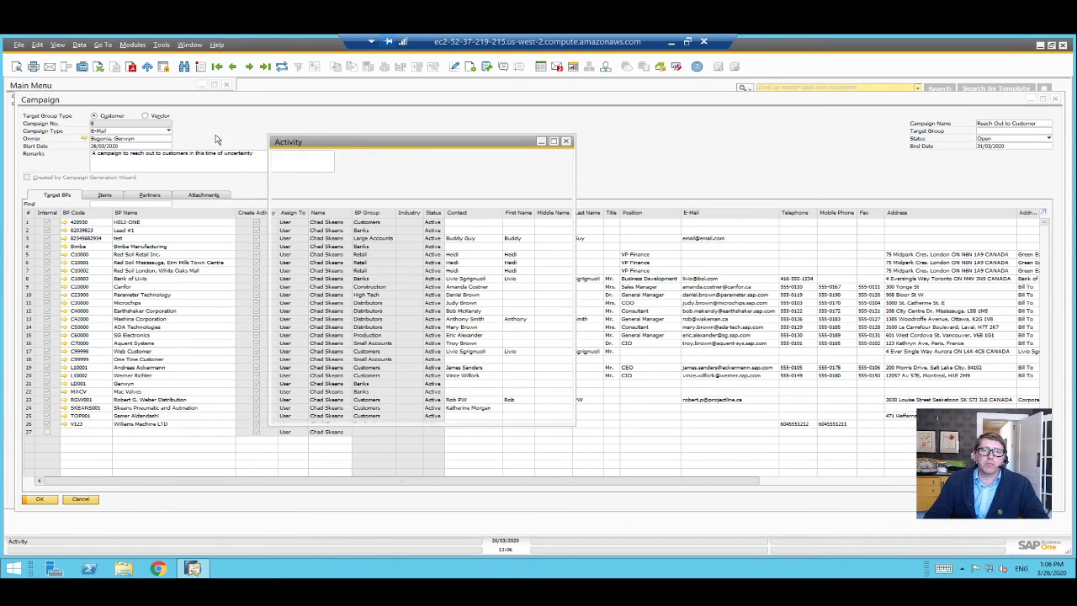
# Open activity 101 for Williams Machine LTD and review its Other Details, Content, Linked Document and Attachments tabs
pyautogui.click(264, 65)
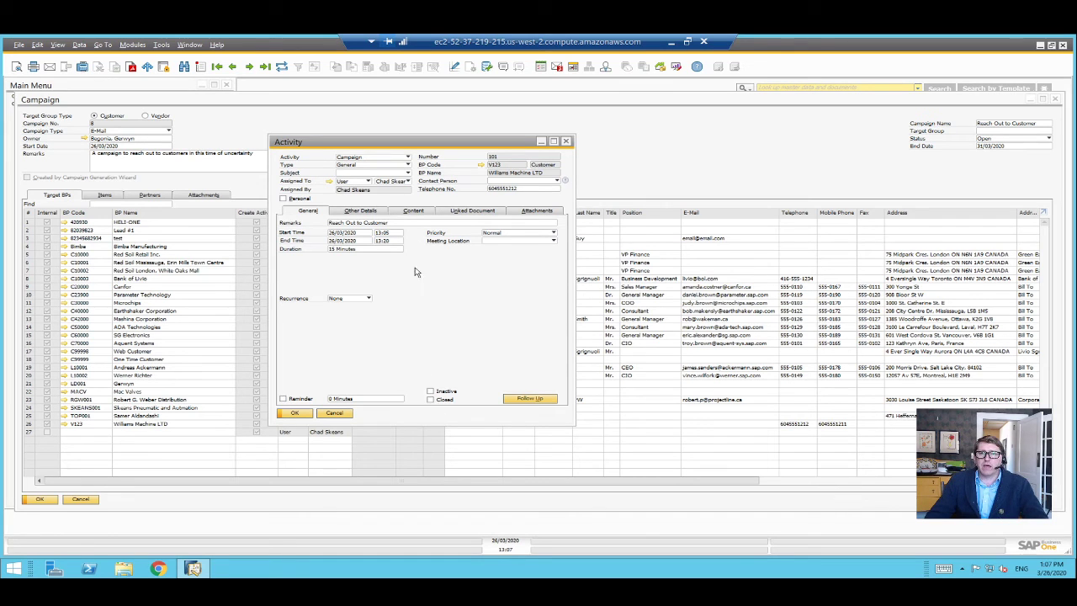
pyautogui.click(366, 210)
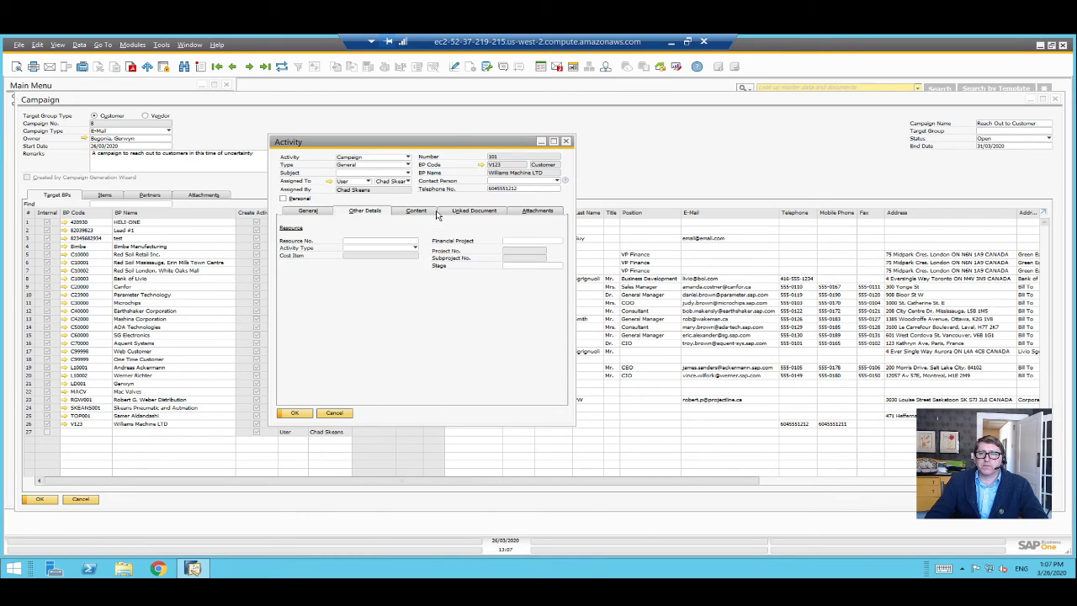
pyautogui.click(414, 211)
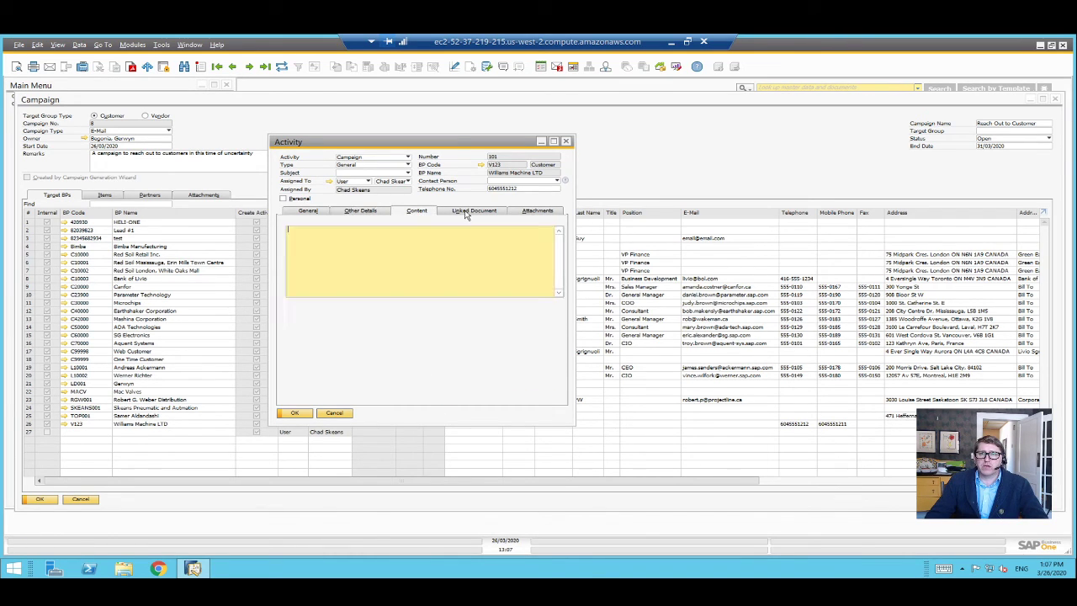
pyautogui.click(466, 211)
pyautogui.click(519, 212)
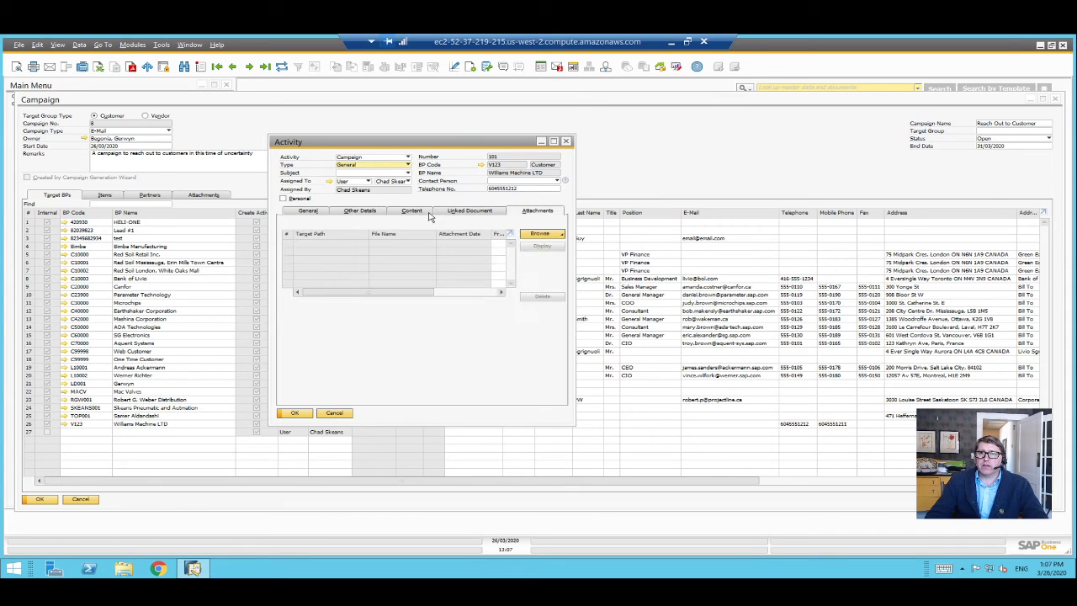
pyautogui.click(412, 211)
pyautogui.click(469, 211)
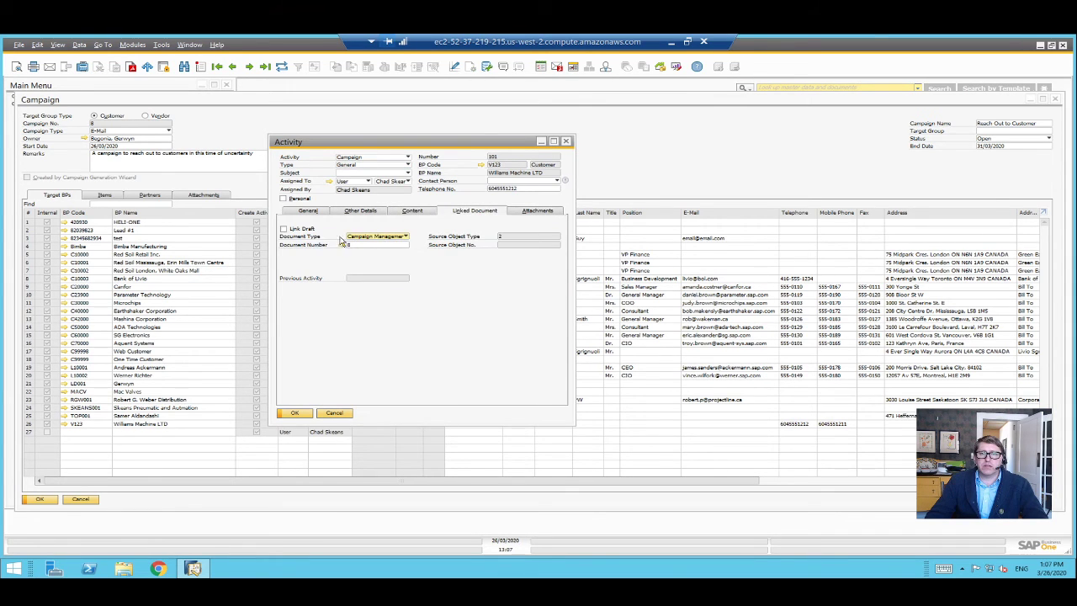
# Keep Campaign Management as the linked document, decline removing the campaign link, and save the activity
pyautogui.click(389, 237)
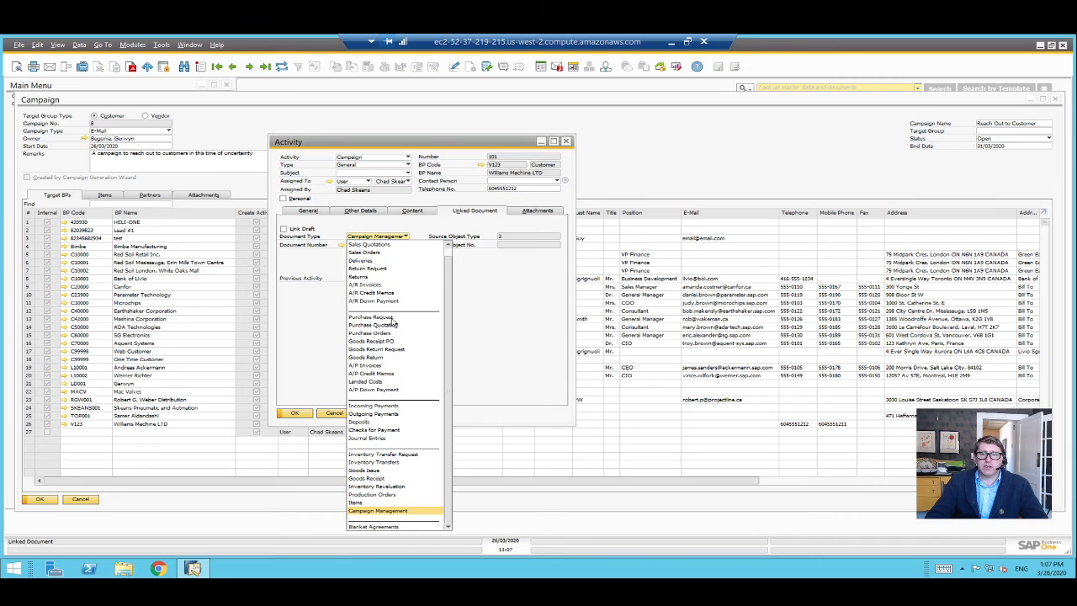
pyautogui.click(370, 510)
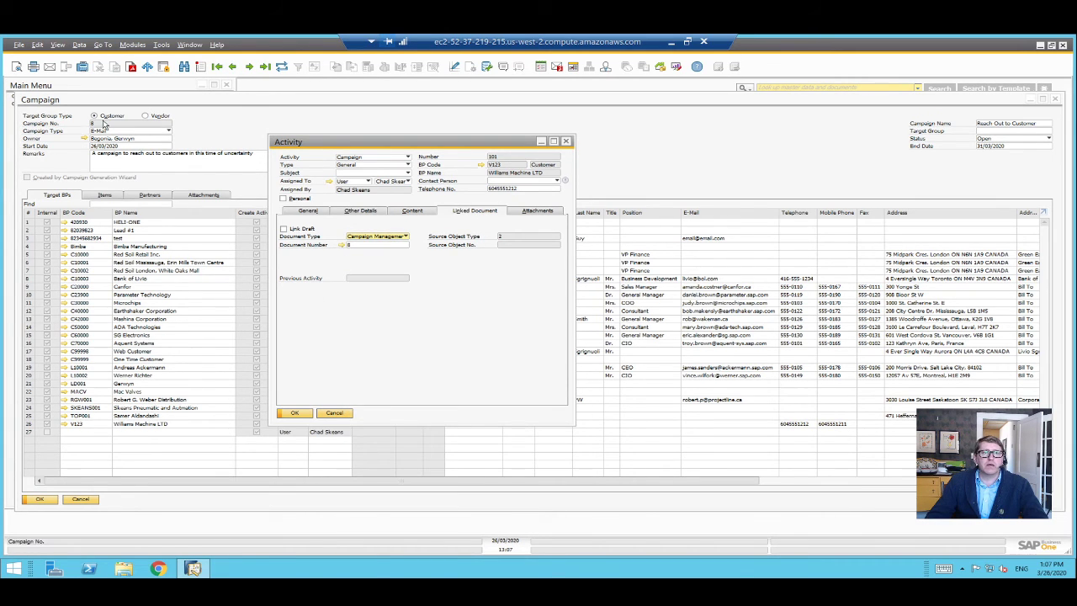
pyautogui.click(283, 228)
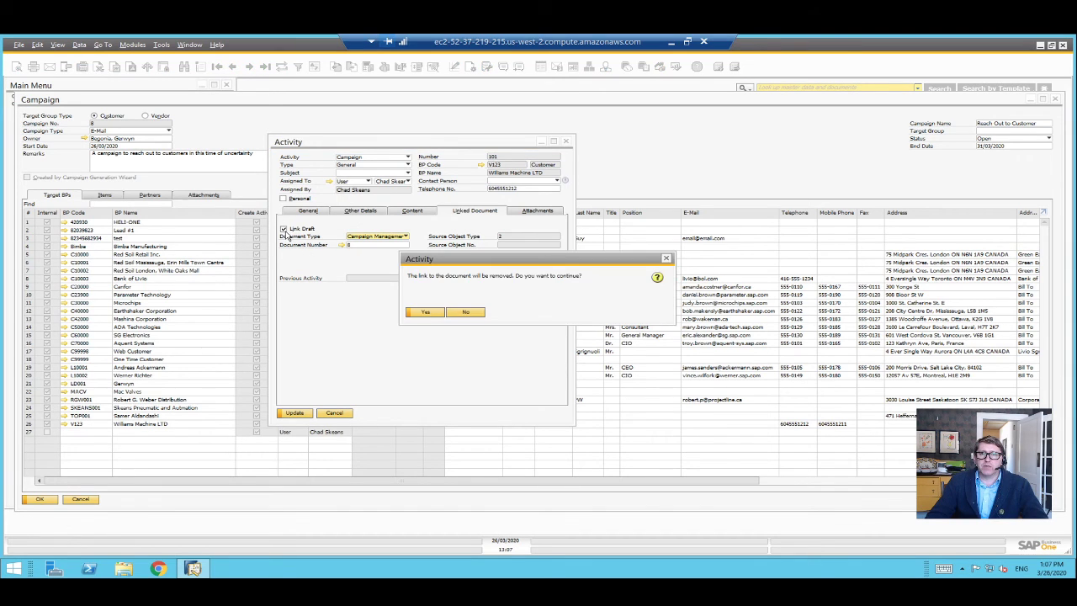
pyautogui.click(467, 311)
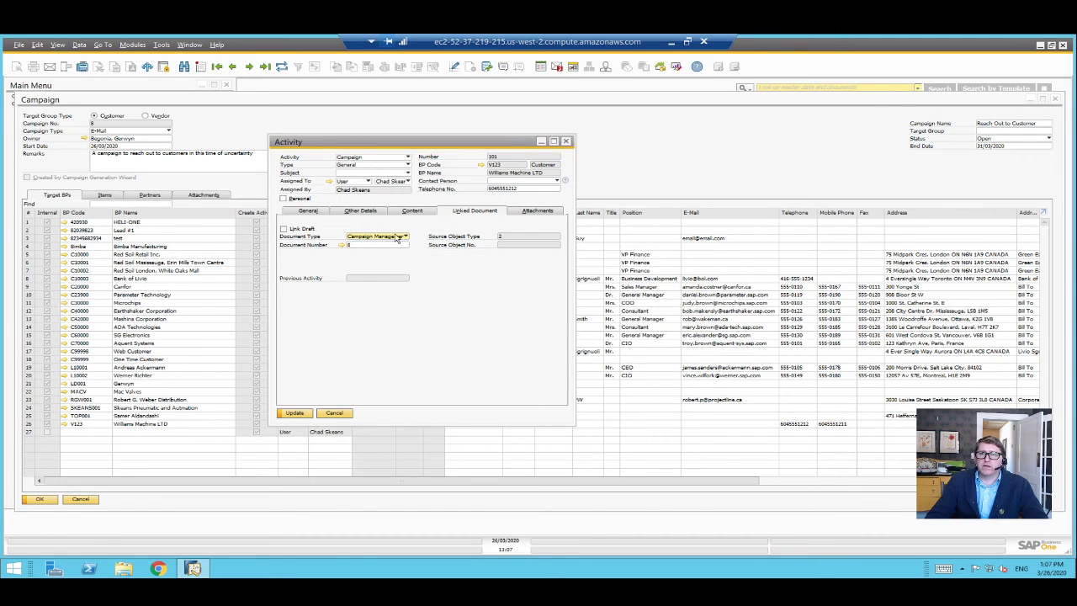
pyautogui.click(317, 211)
pyautogui.click(296, 414)
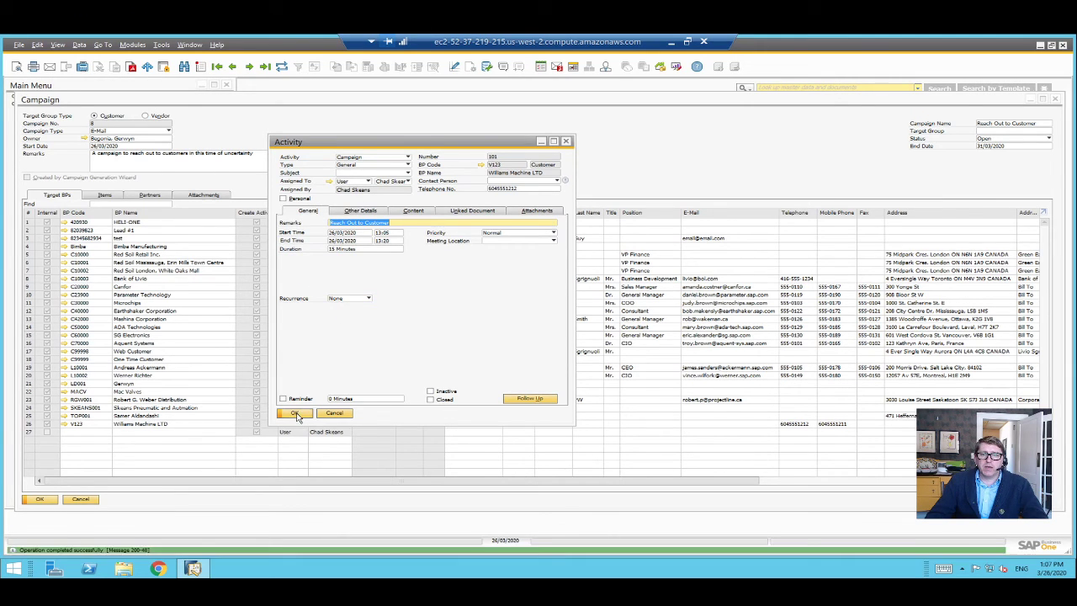
pyautogui.click(295, 413)
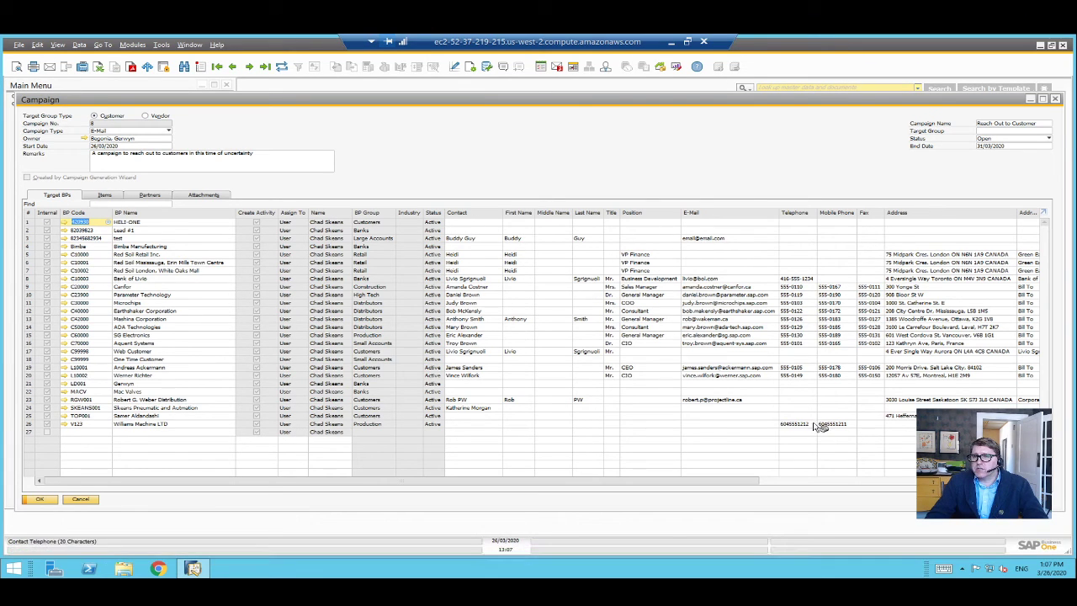
# Tick Response on target row 26 and cancel defining a new response type
pyautogui.moveTo(666, 485); pyautogui.dragTo(890, 491)
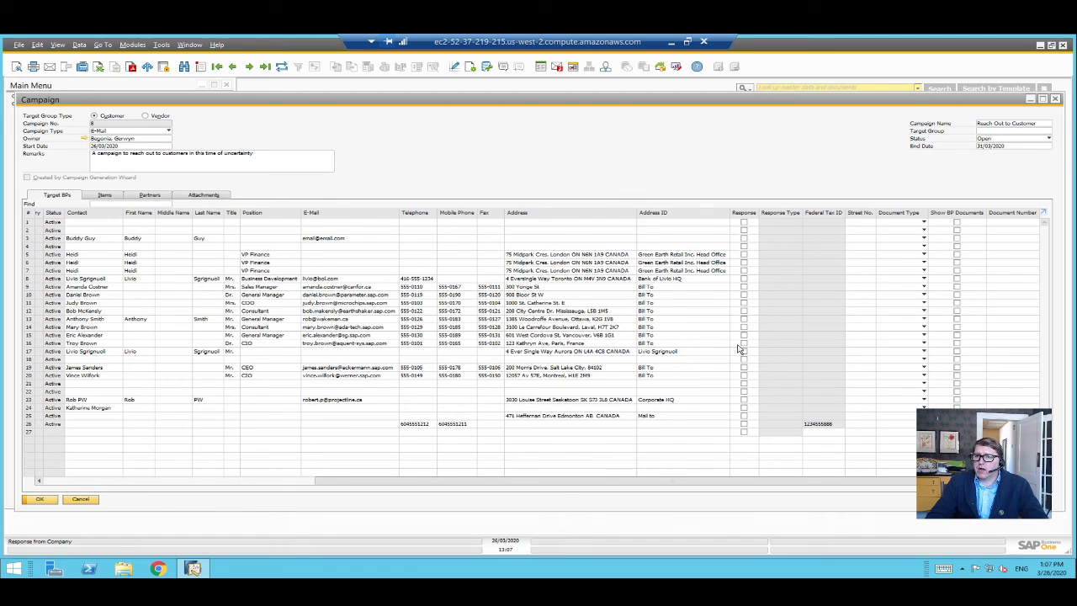
pyautogui.click(743, 425)
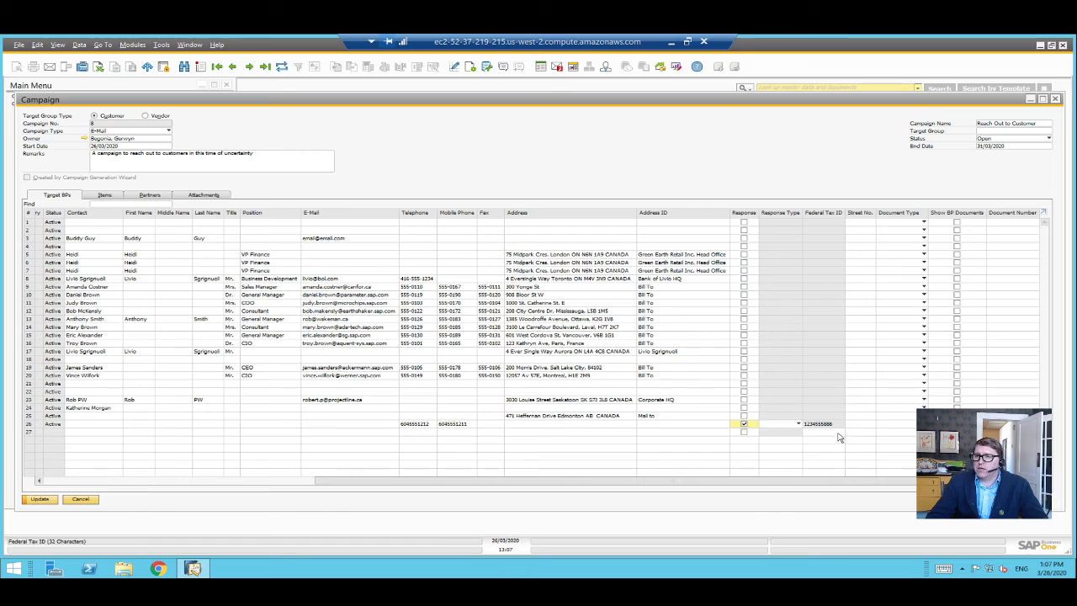
pyautogui.click(790, 426)
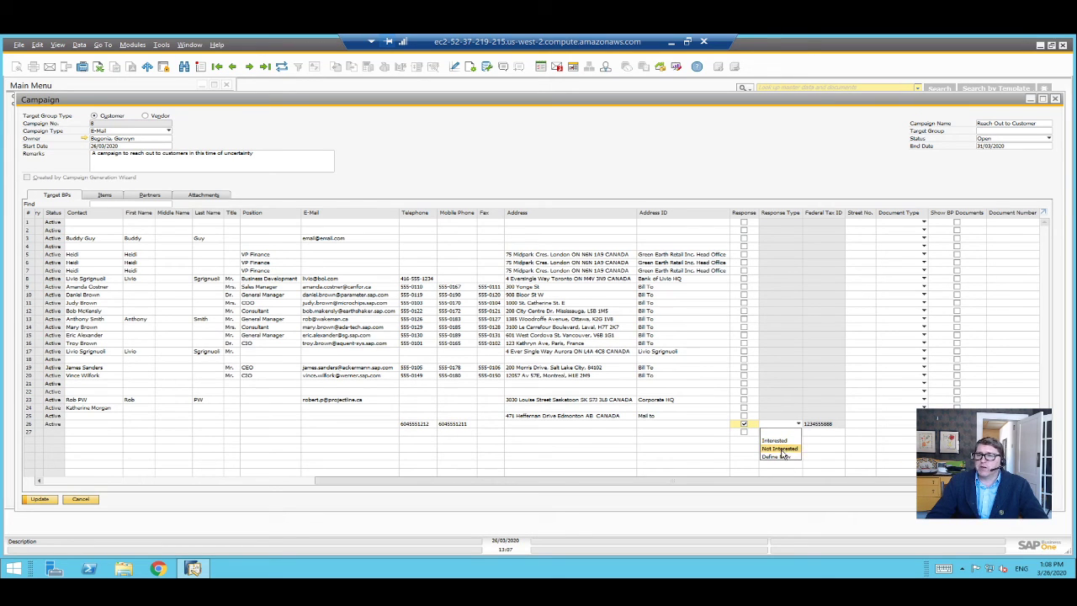
pyautogui.click(780, 457)
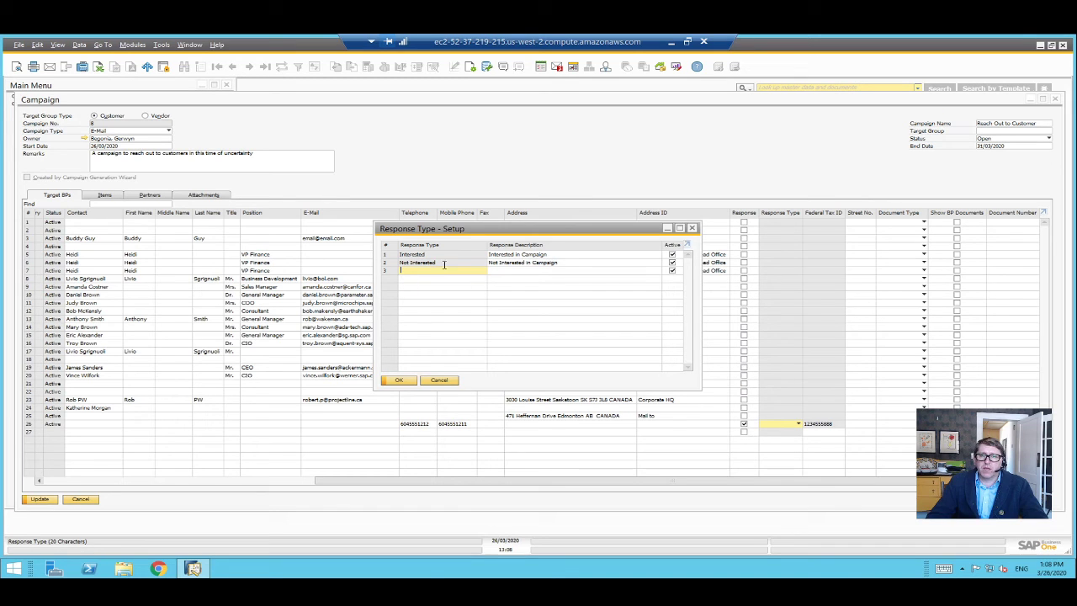
pyautogui.click(443, 380)
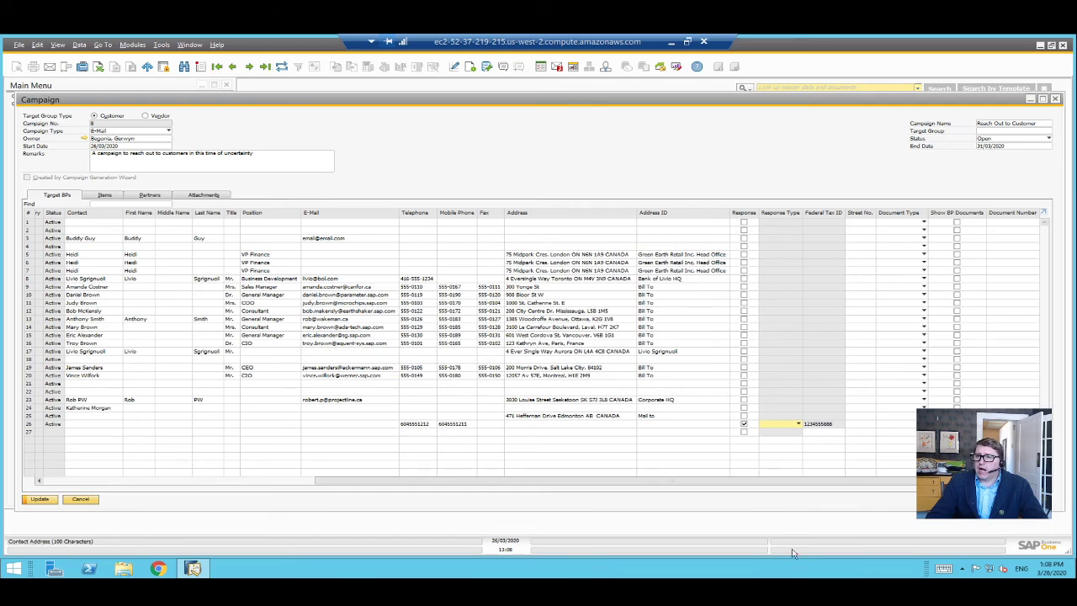
pyautogui.click(879, 431)
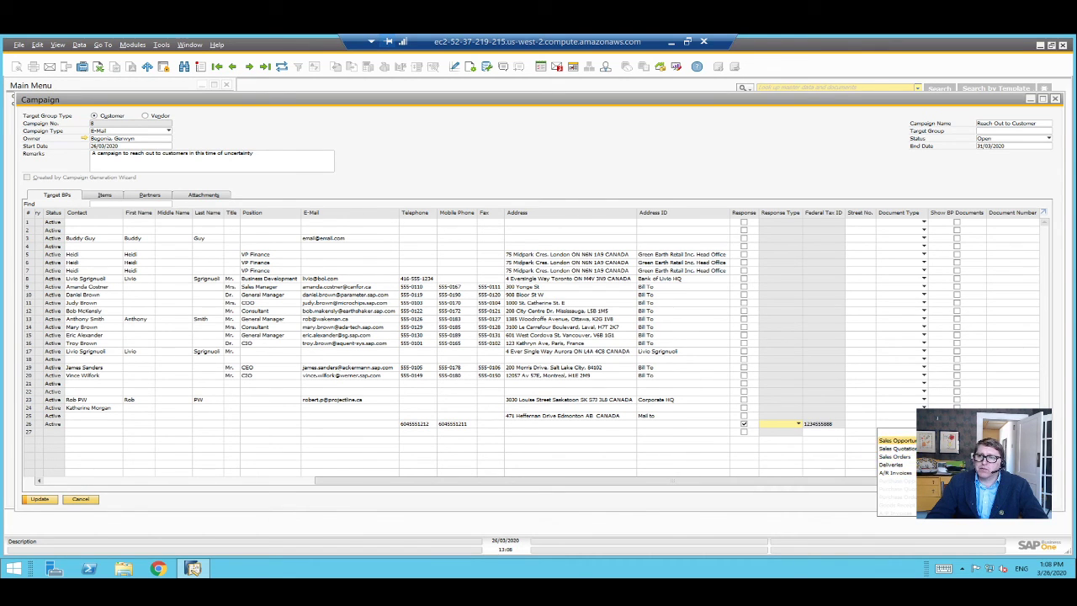
# Set row 26's document type to Sales Quotation, dismiss the empty quotation list, and update the campaign
pyautogui.click(906, 449)
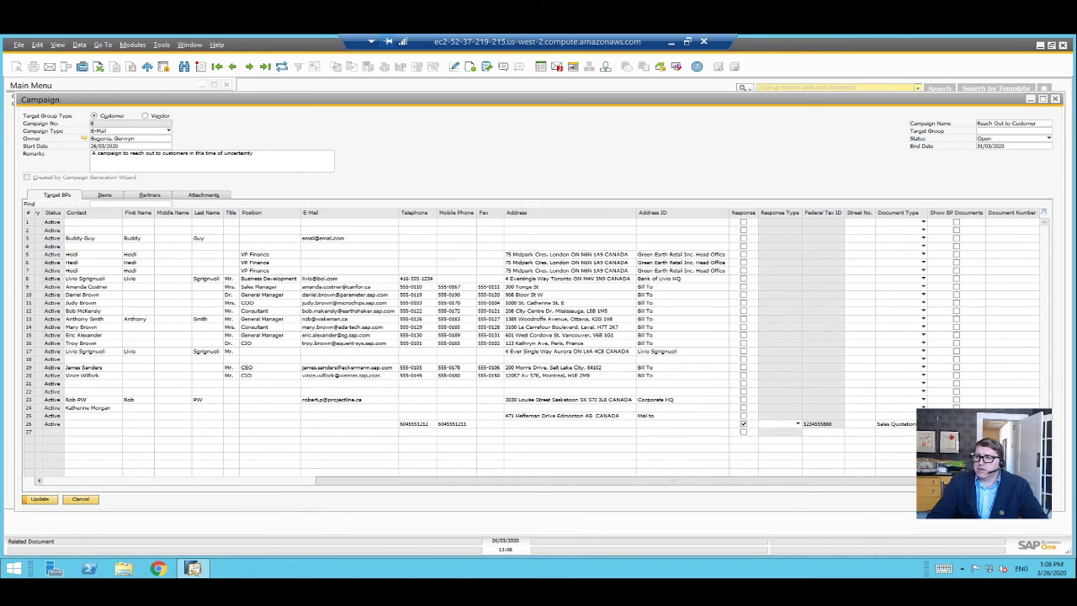
pyautogui.press('Tab')
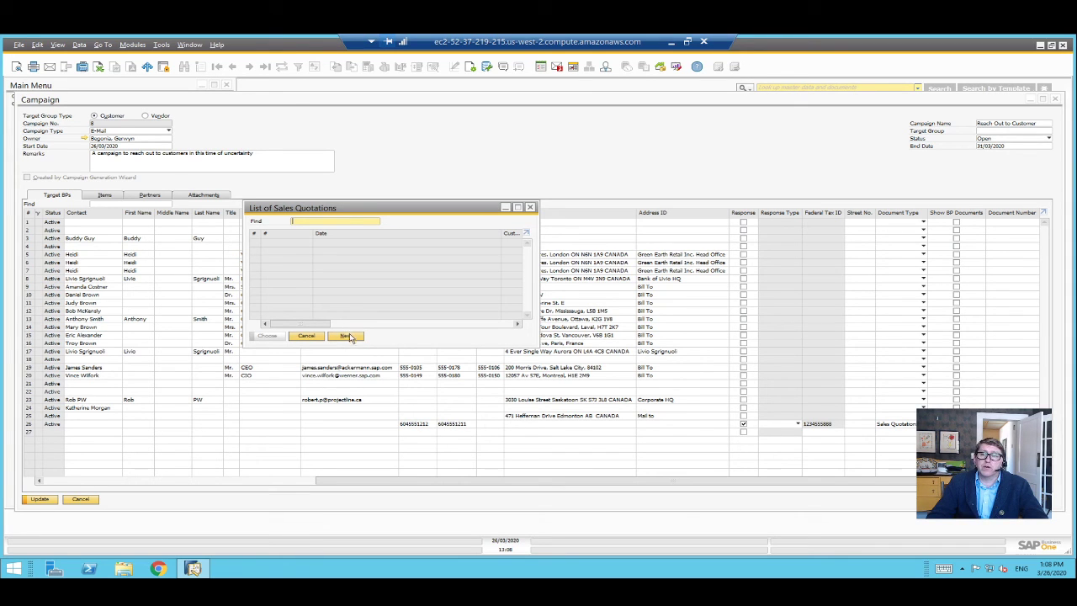
pyautogui.click(306, 335)
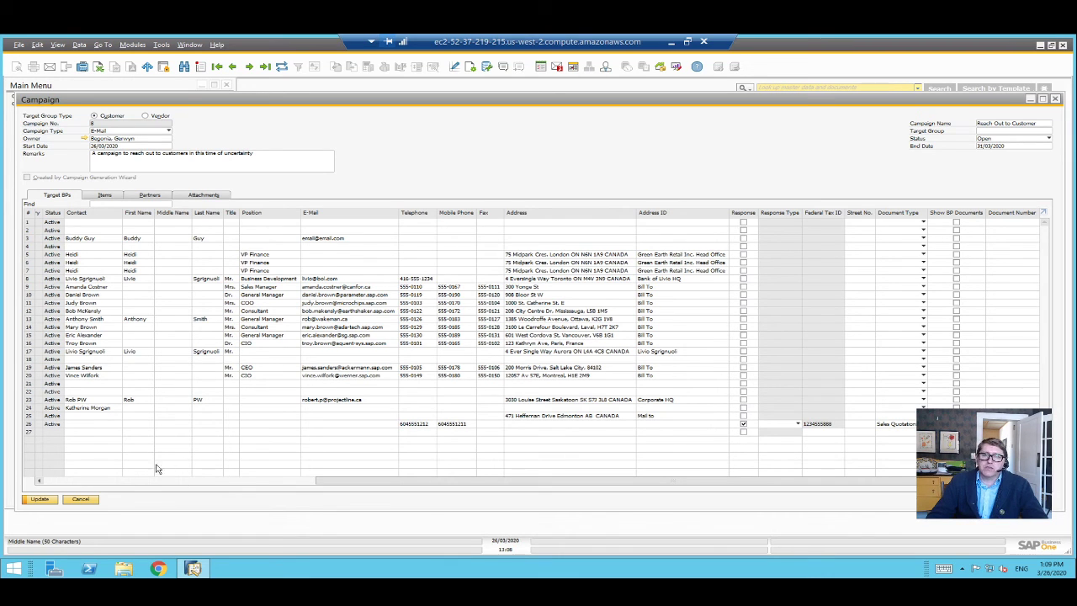
pyautogui.click(39, 499)
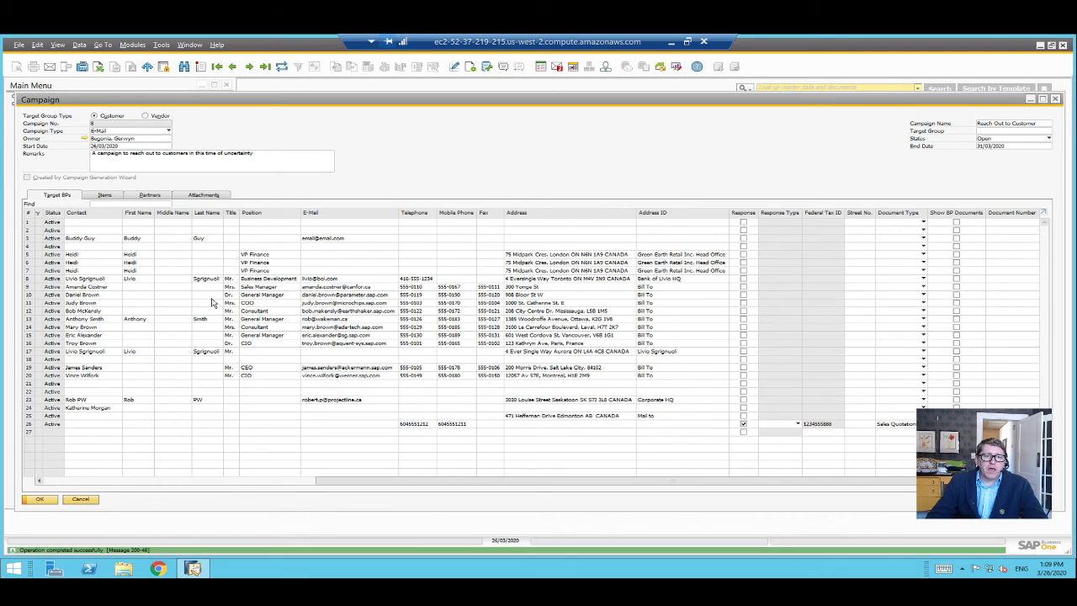
# Export the target BP list as the Excel 2007 workbook Campaign.xlsx, confirming the currency symbol message
pyautogui.click(141, 484)
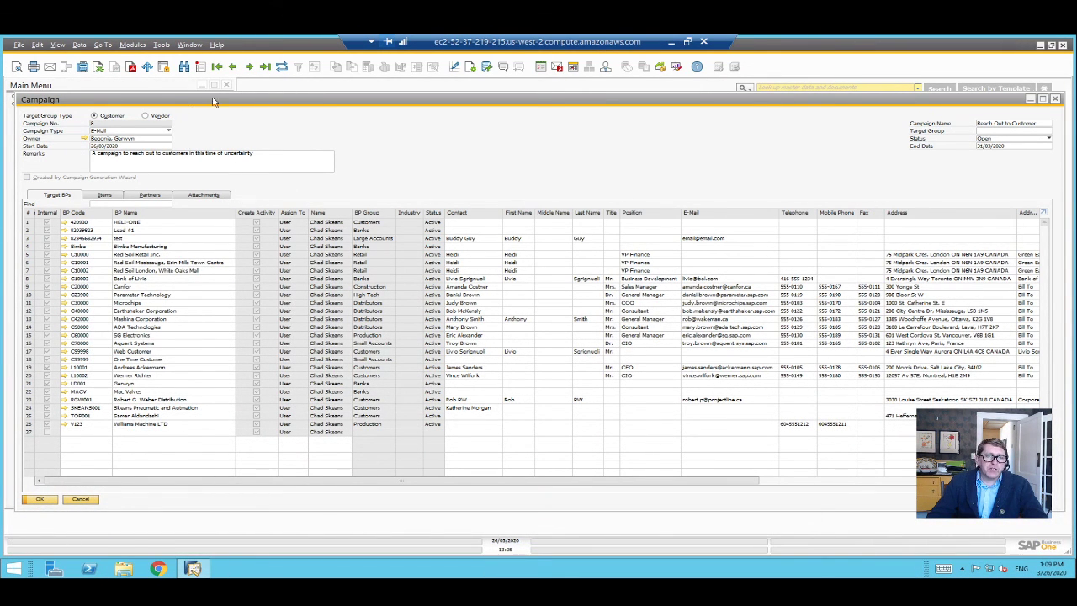
pyautogui.click(98, 66)
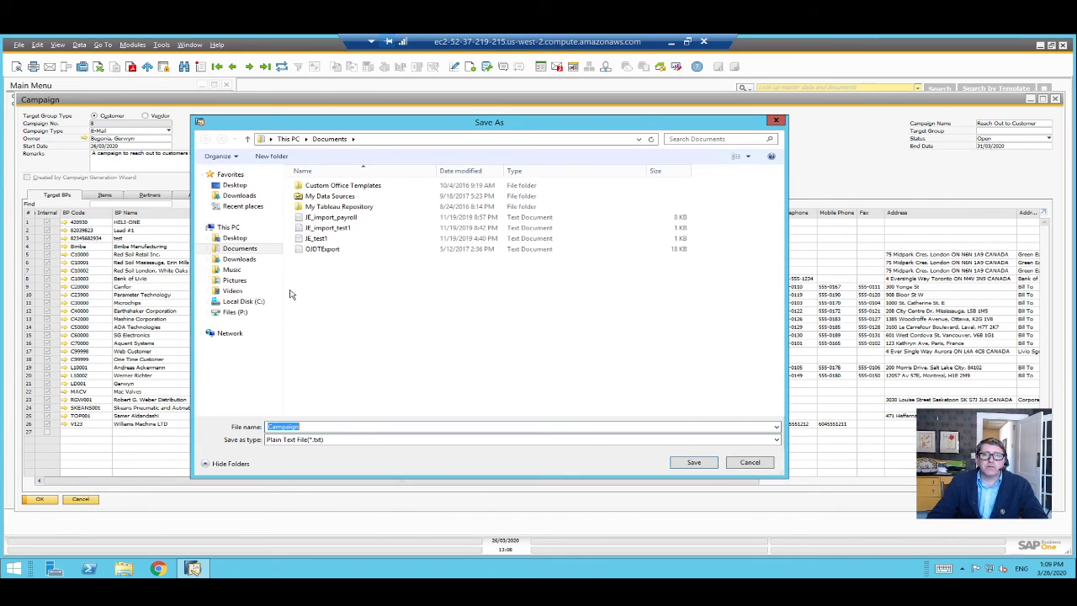
pyautogui.click(344, 440)
pyautogui.click(344, 467)
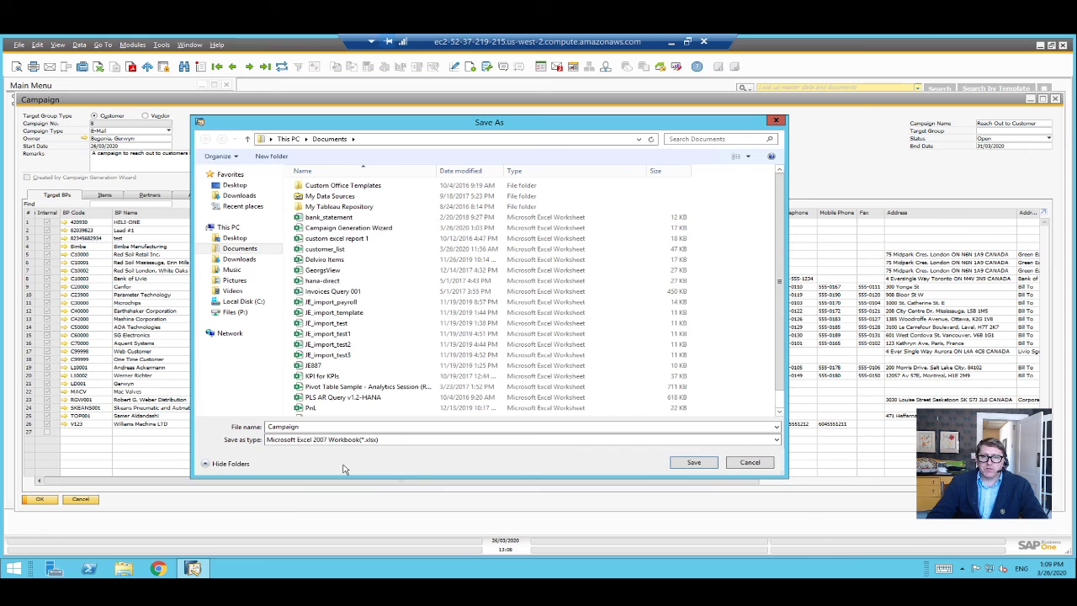
pyautogui.click(693, 463)
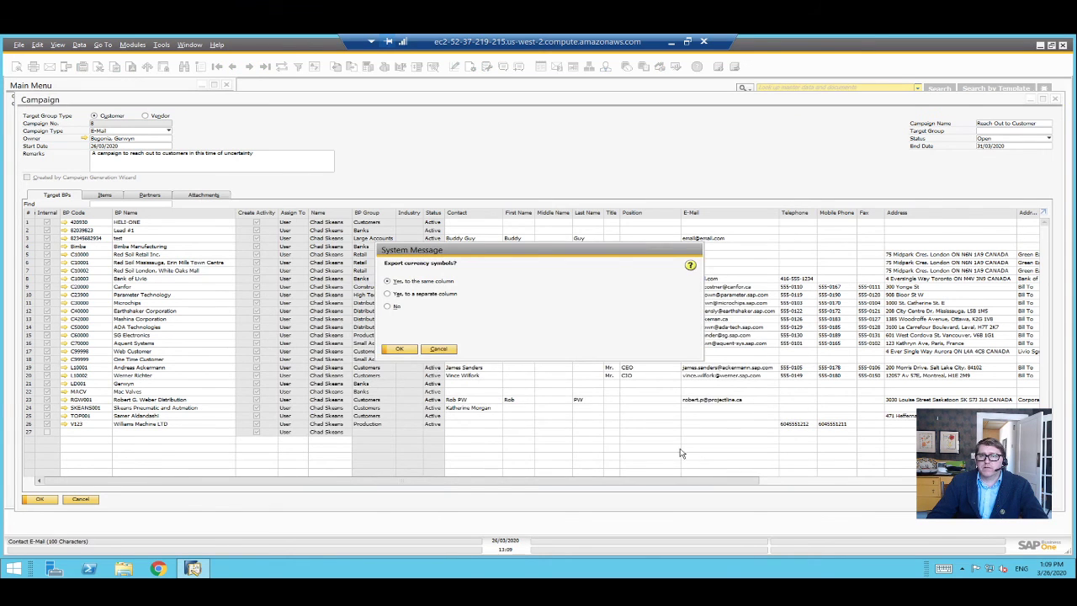
pyautogui.click(399, 349)
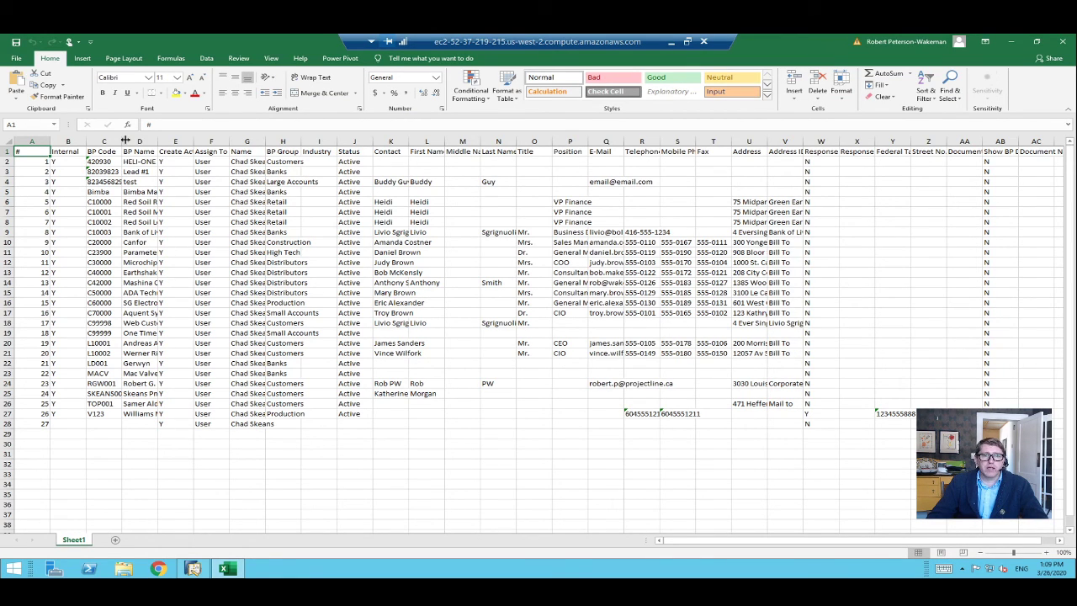
# Widen the BP Code column in Campaign.xlsx, then close Excel and answer the save prompt
pyautogui.moveTo(131, 142); pyautogui.dragTo(275, 145)
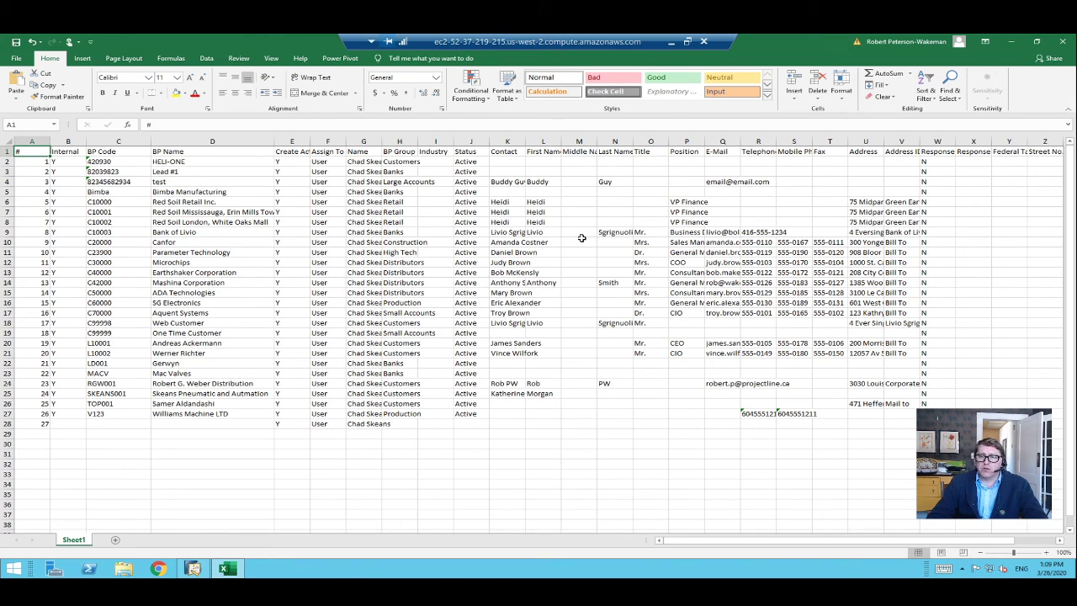
pyautogui.click(1061, 43)
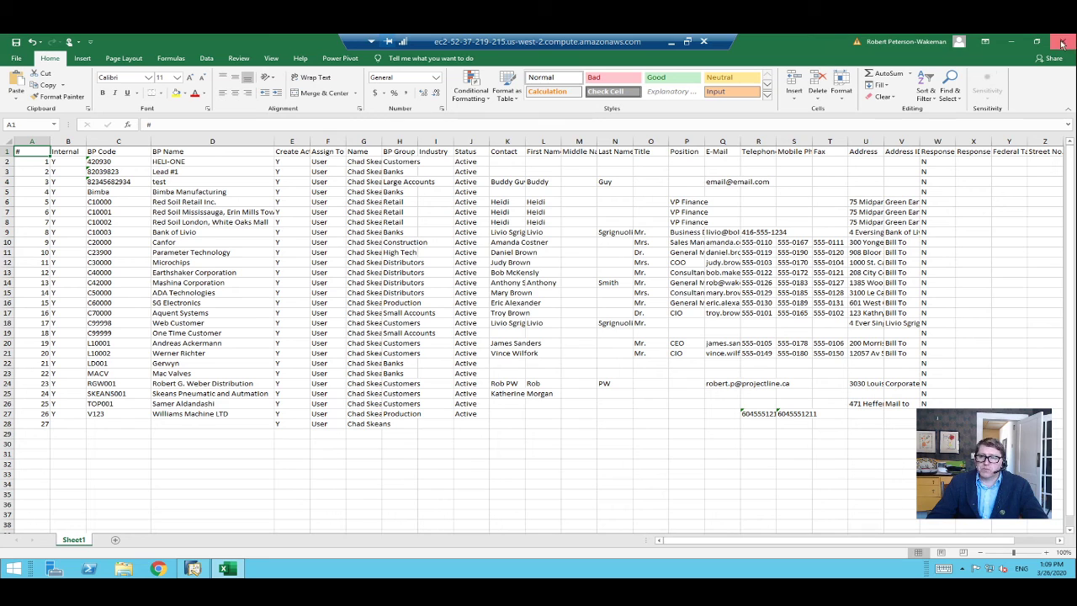
pyautogui.click(537, 312)
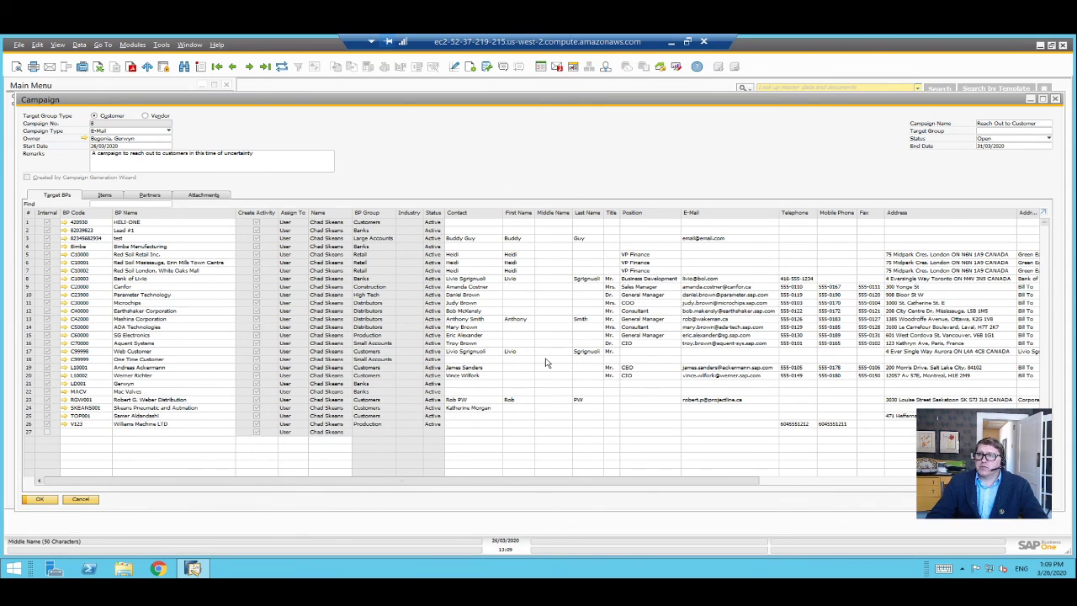
# Check the campaign's empty Items, Partners and Attachments tabs
pyautogui.click(104, 195)
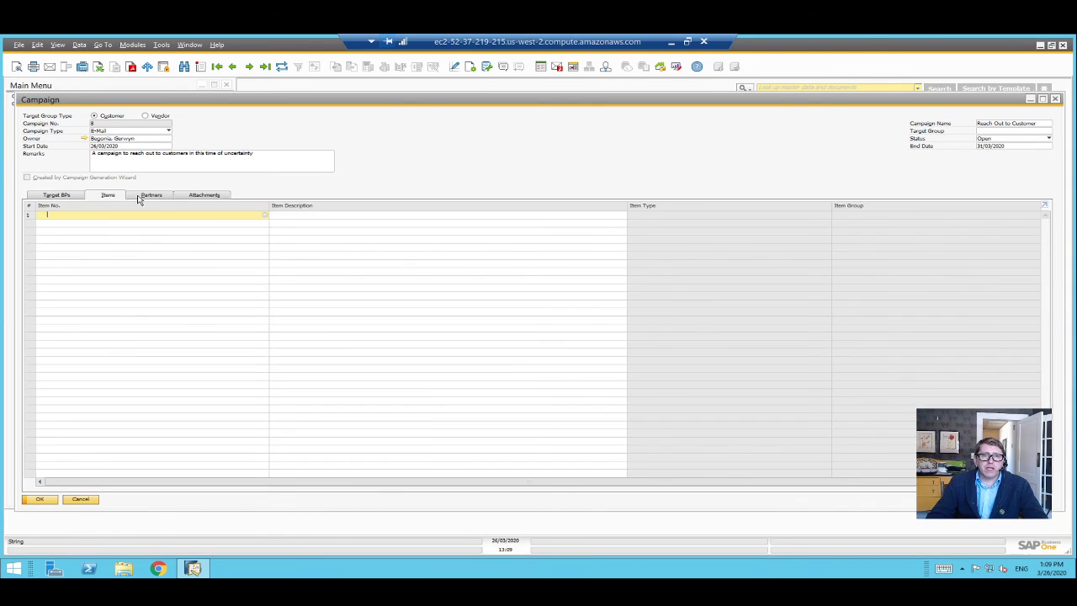
pyautogui.click(152, 195)
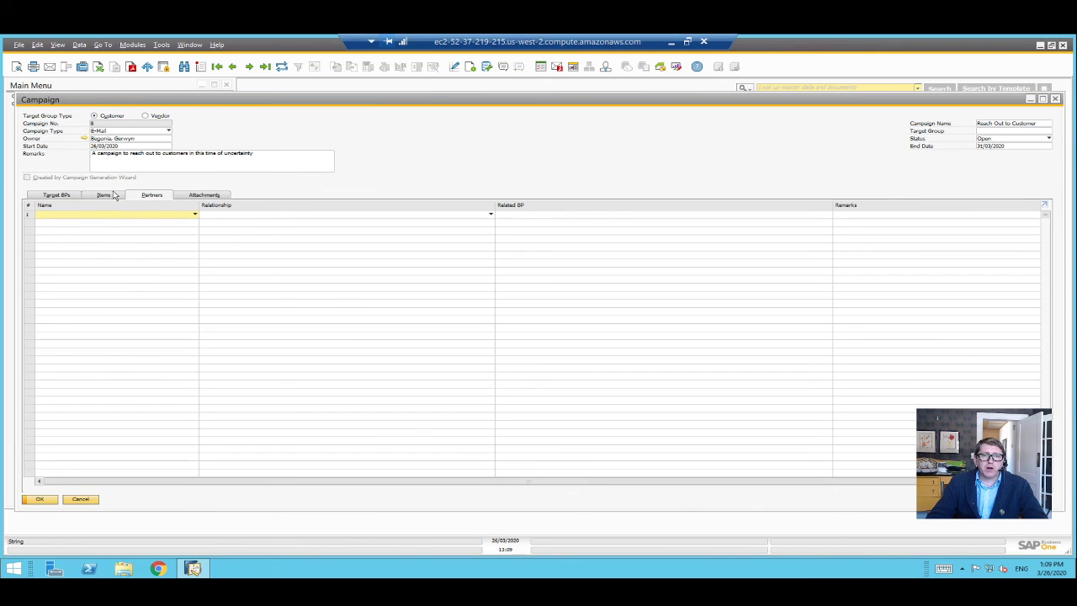
pyautogui.click(105, 196)
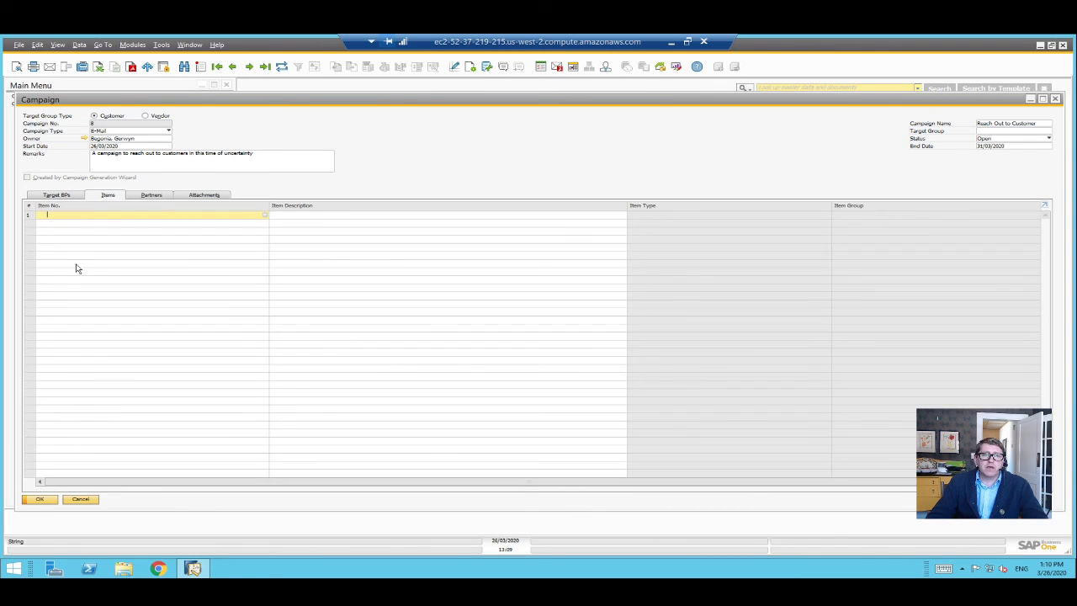
pyautogui.click(148, 195)
pyautogui.click(200, 195)
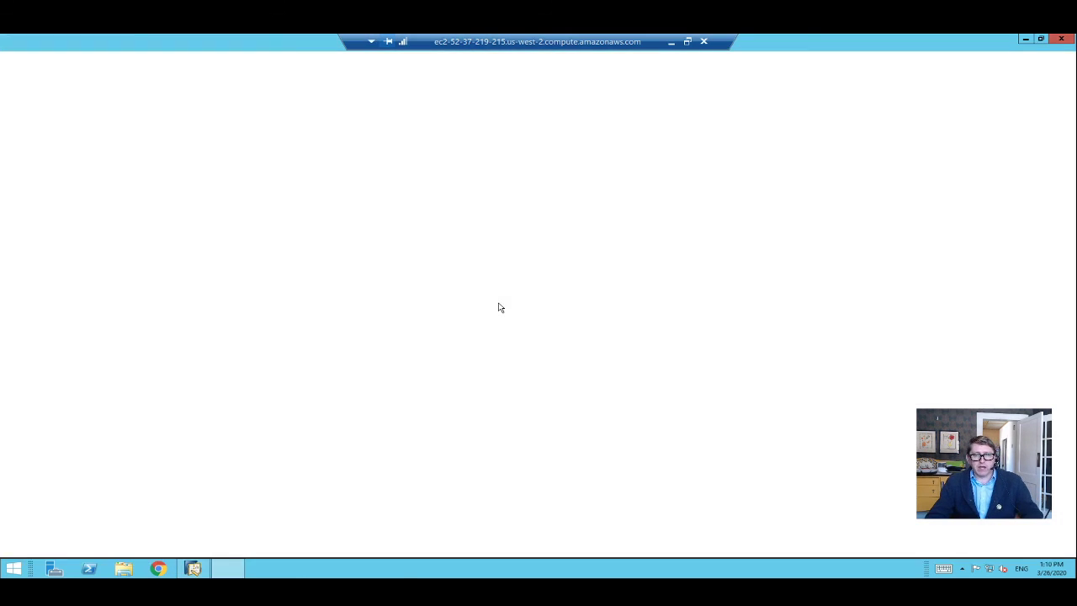
# Search Google for 'sap busines one help portal' and open the SAP Business One - SAP Help Portal result
pyautogui.write('sap ')
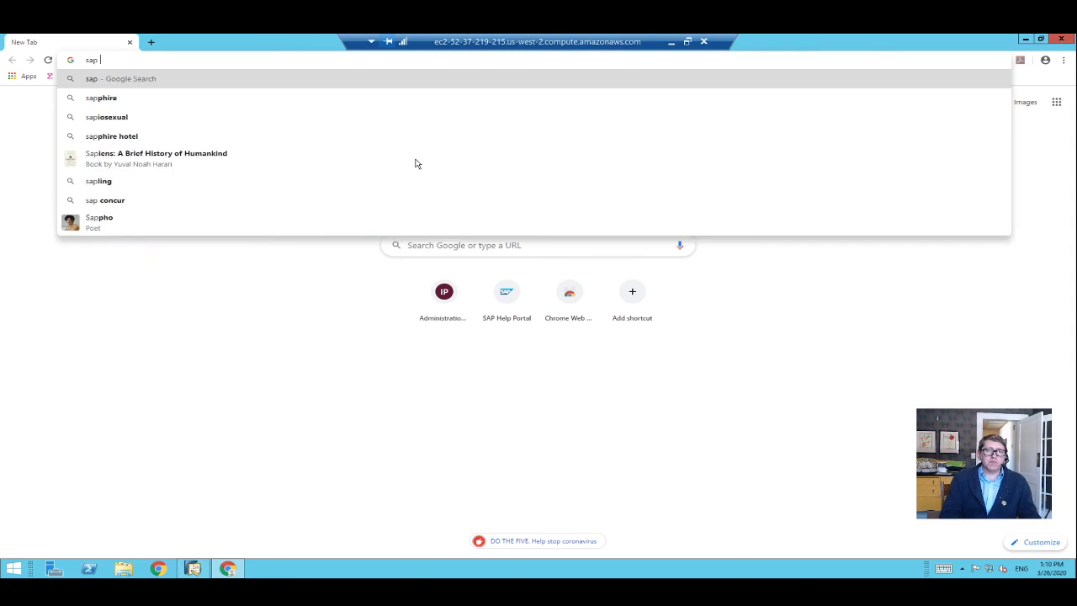
pyautogui.write('busines one help portal')
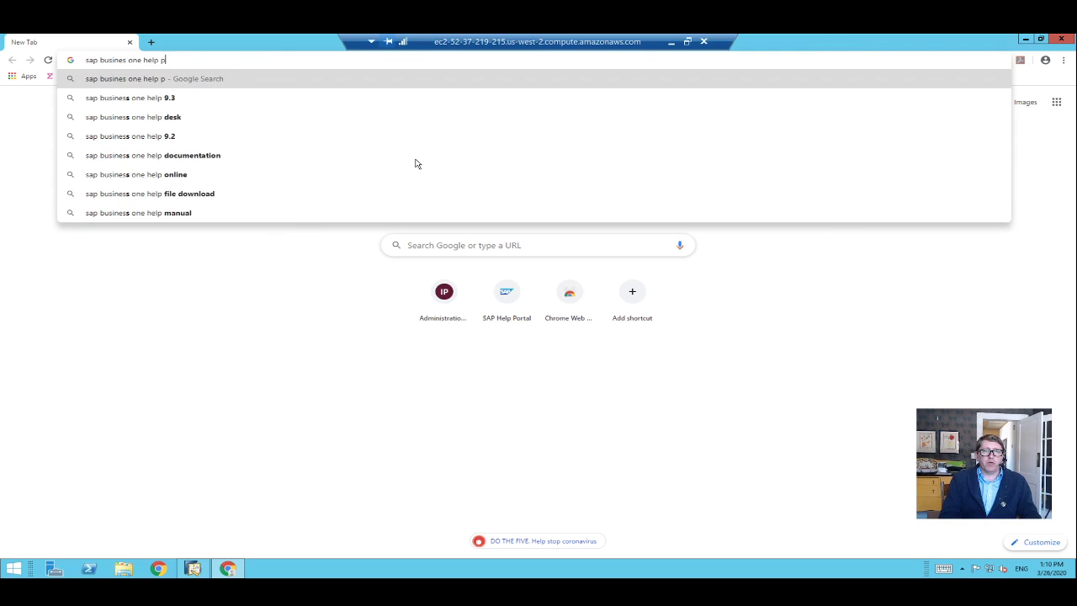
pyautogui.press('Return')
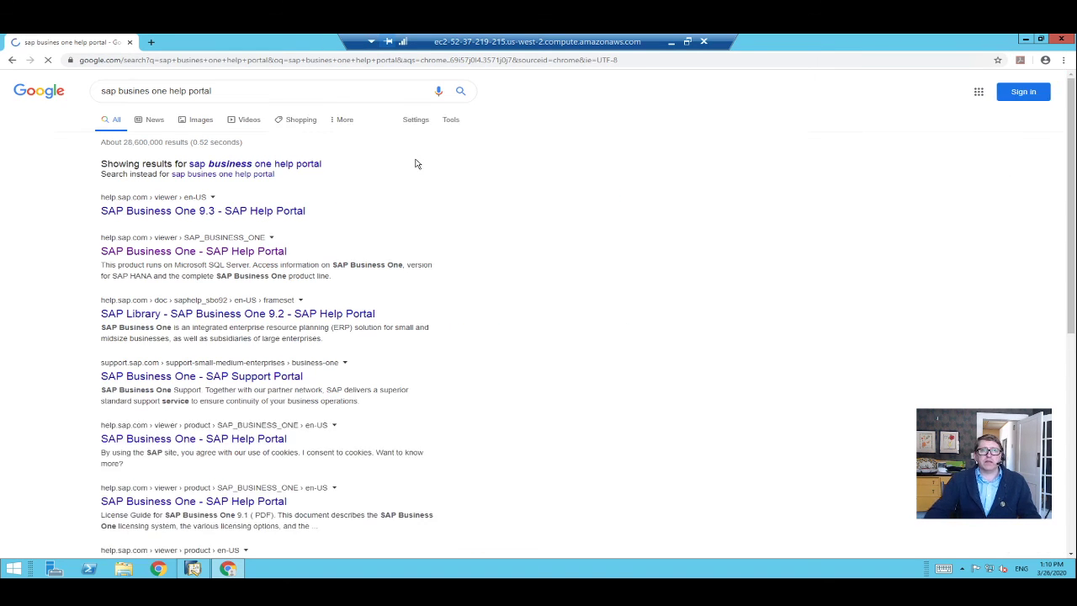
pyautogui.click(217, 269)
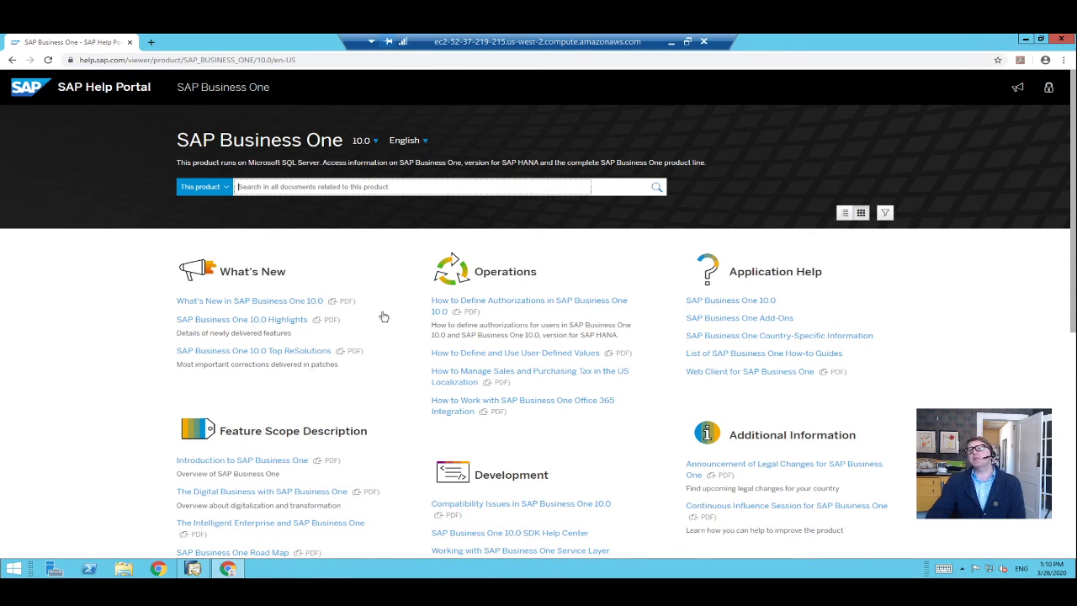
# Switch the documentation to version 9.3 and open the SAP Business One 9.3 application help
pyautogui.click(377, 143)
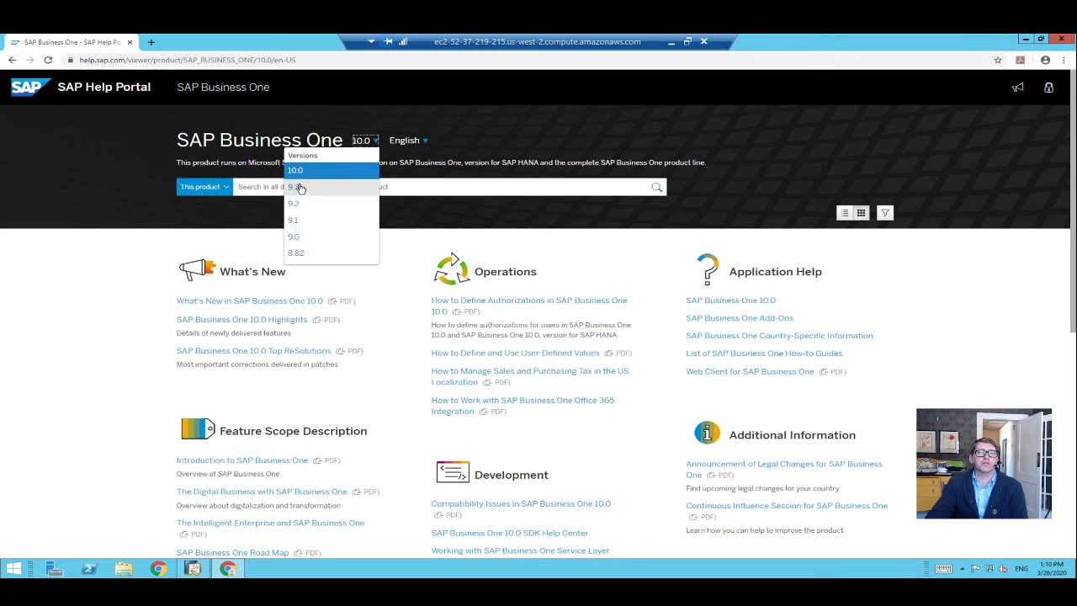
pyautogui.click(370, 252)
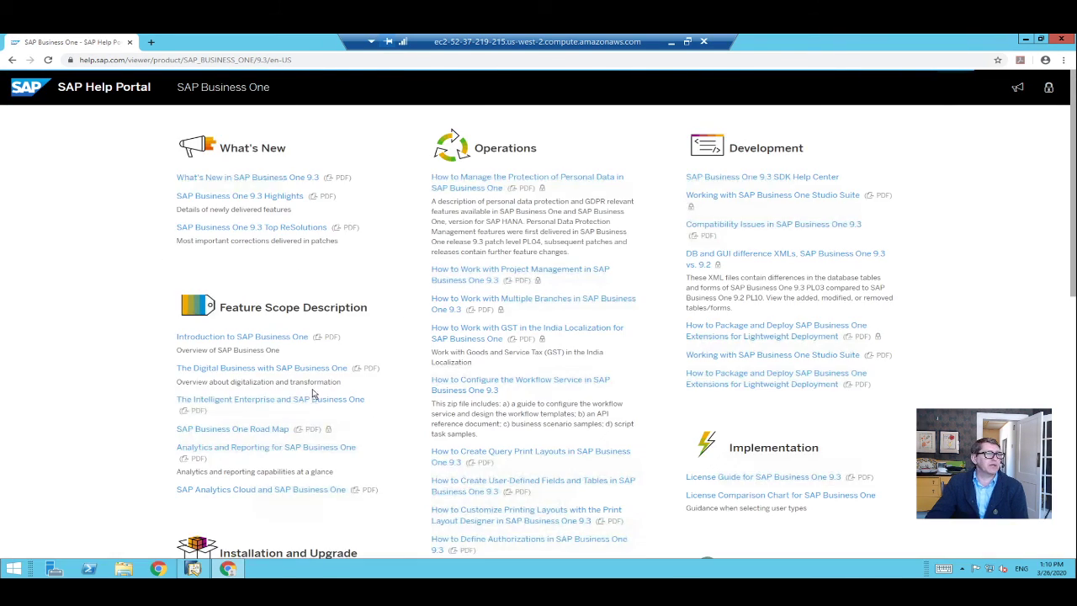
pyautogui.scroll(-1, 305, 417)
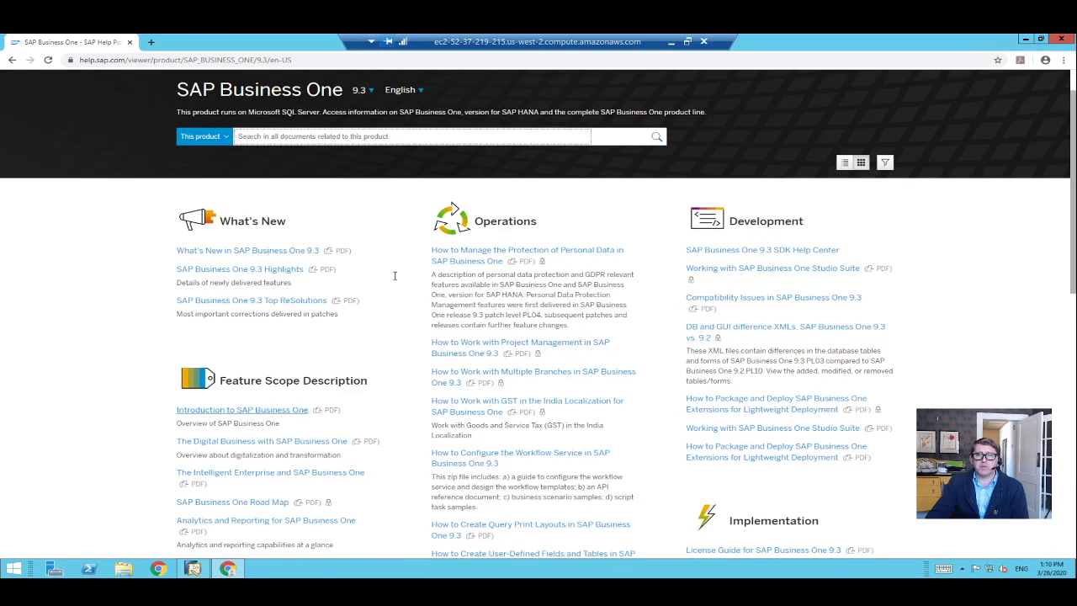
pyautogui.scroll(-3, 352, 416)
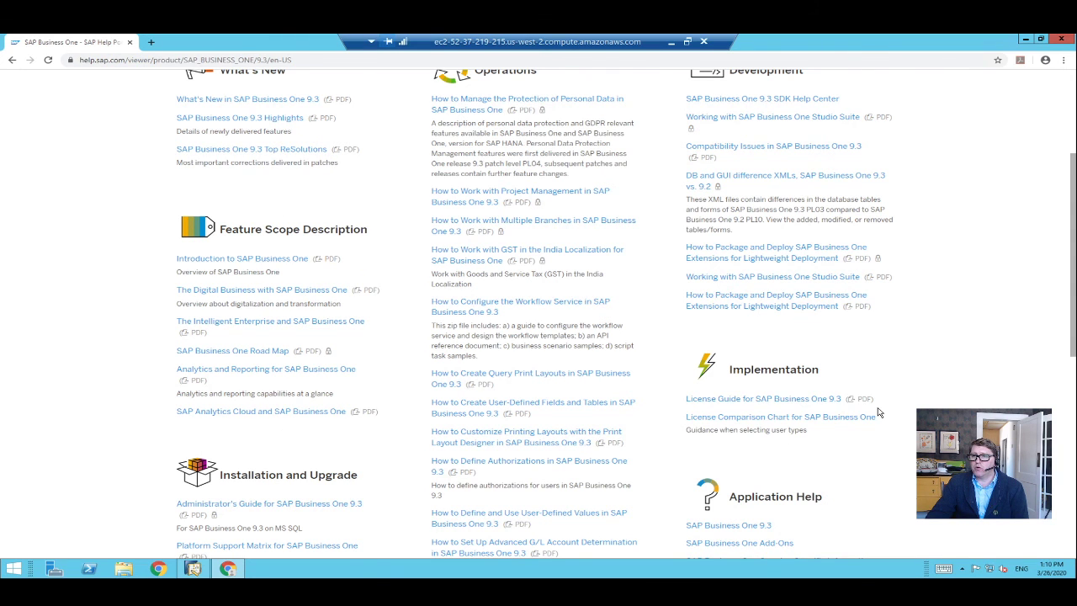
pyautogui.scroll(-3, 877, 412)
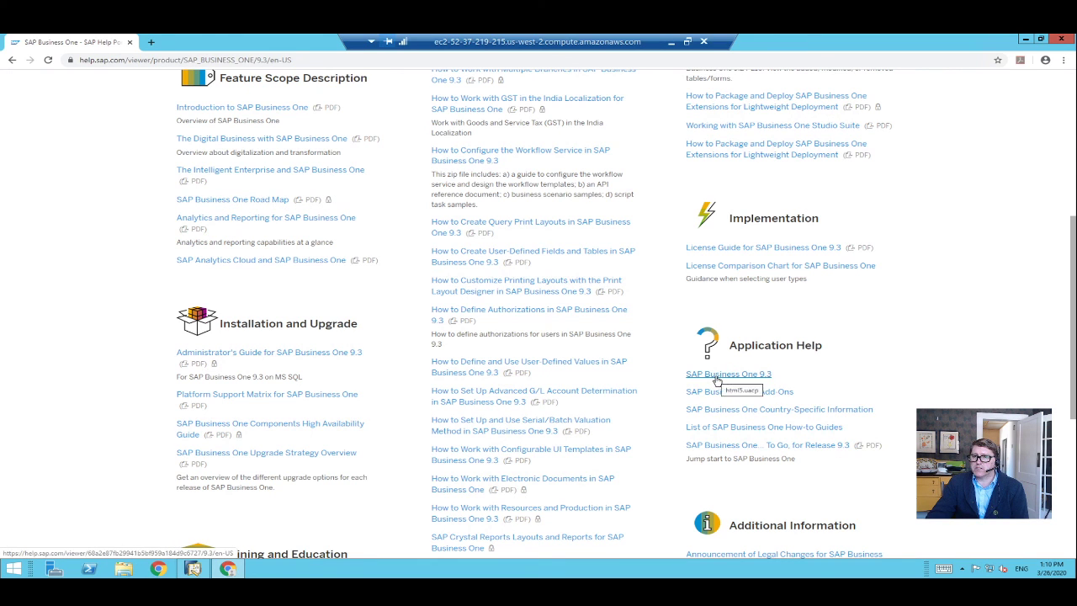
pyautogui.scroll(1, 825, 348)
pyautogui.scroll(2, 827, 349)
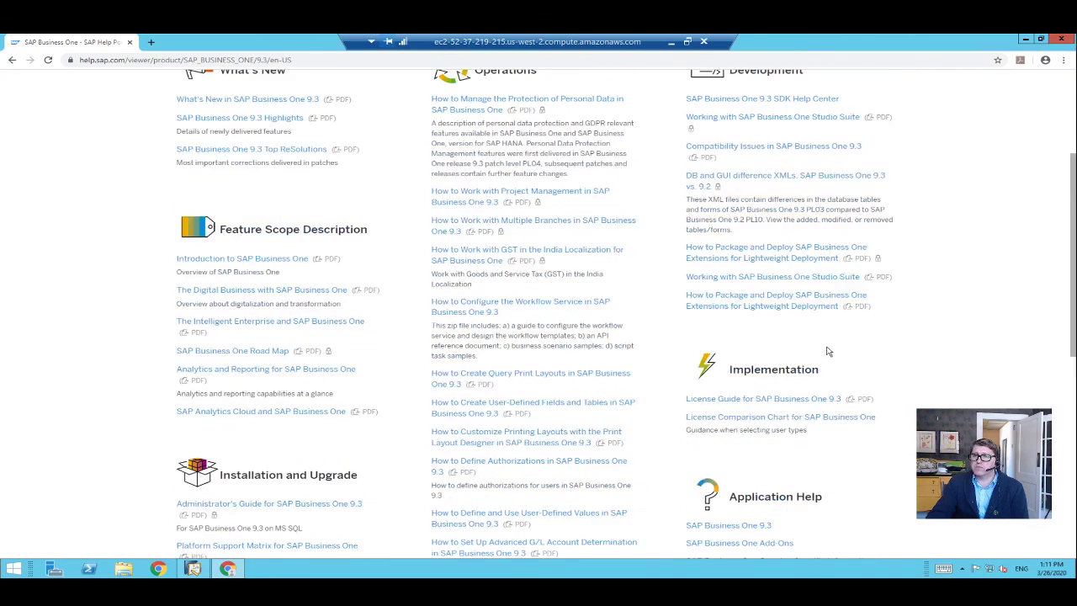
pyautogui.scroll(-5, 828, 352)
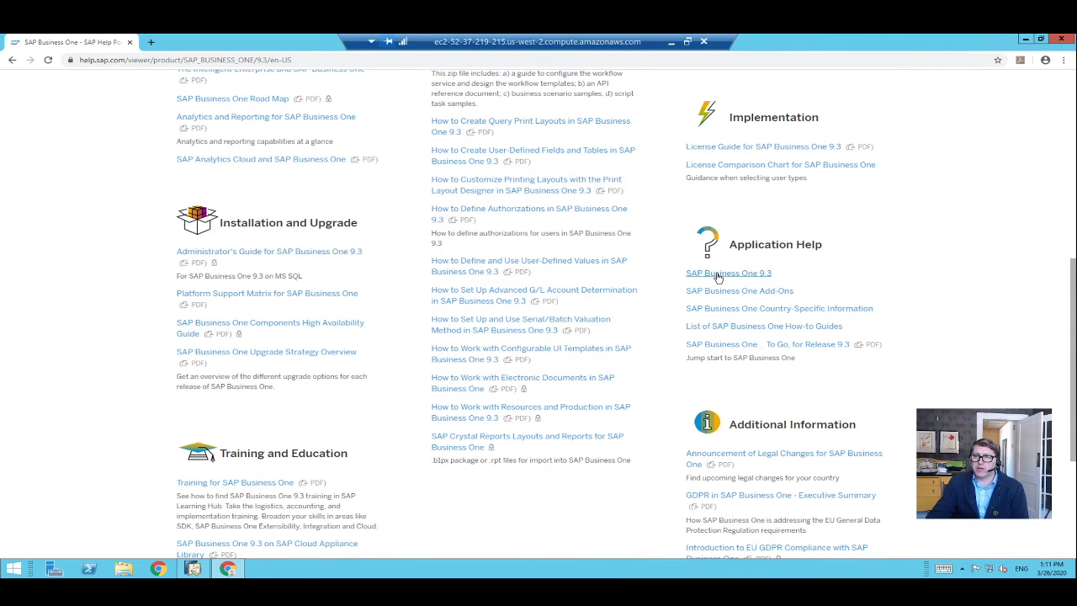
pyautogui.click(715, 274)
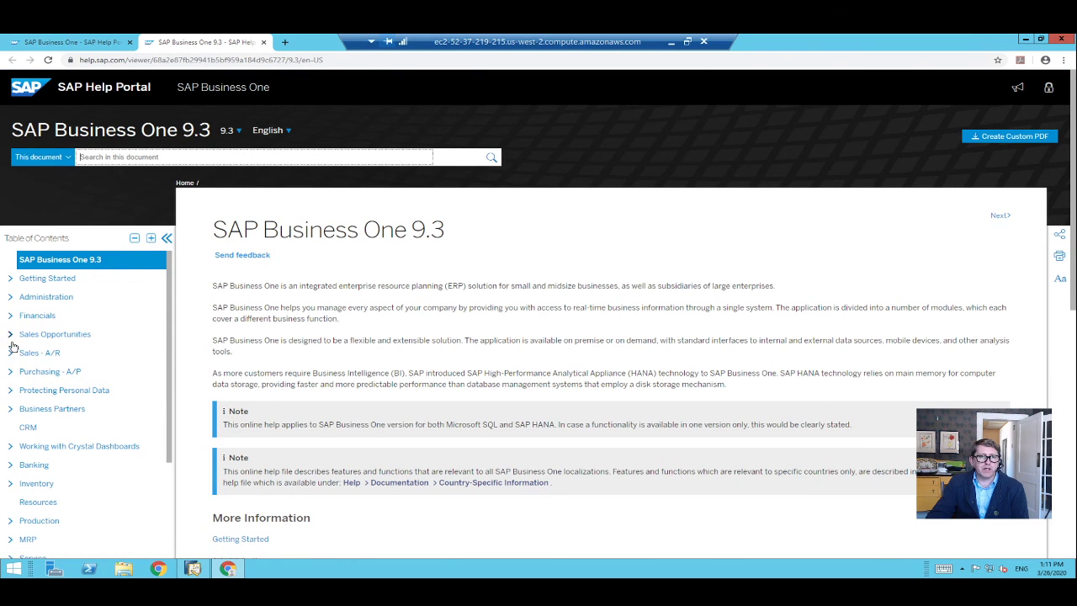
# Expand Business Partners in the Table of Contents and open the Campaign Management topic
pyautogui.click(10, 410)
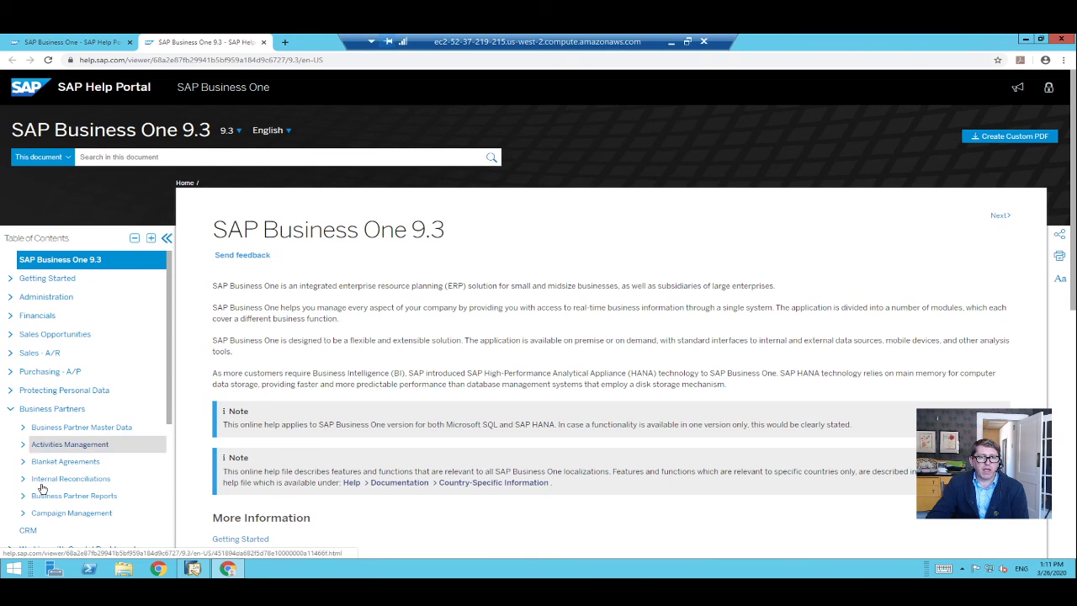
pyautogui.click(22, 513)
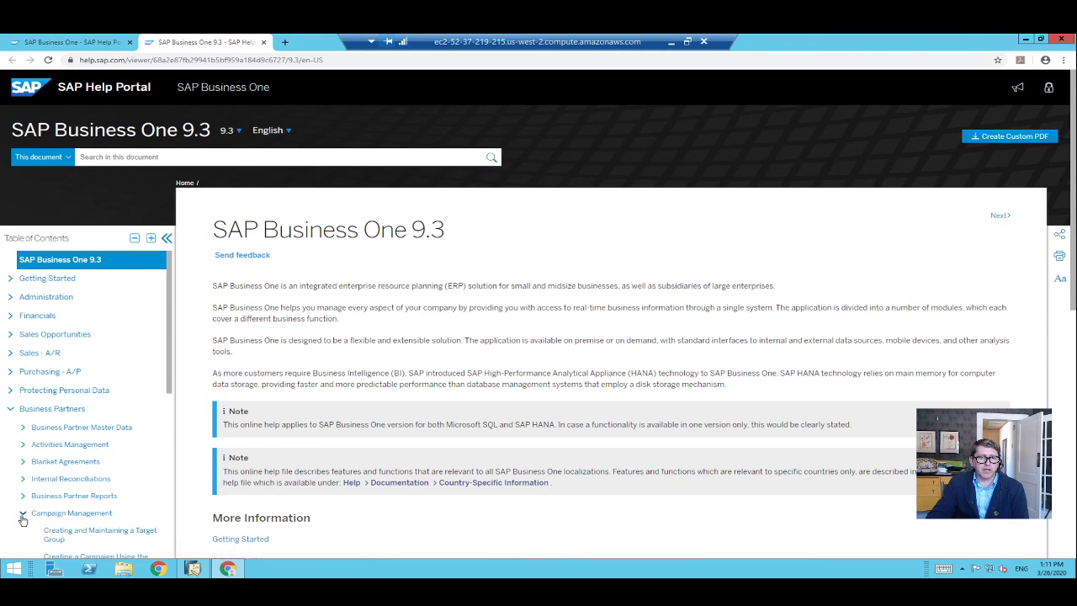
pyautogui.click(66, 513)
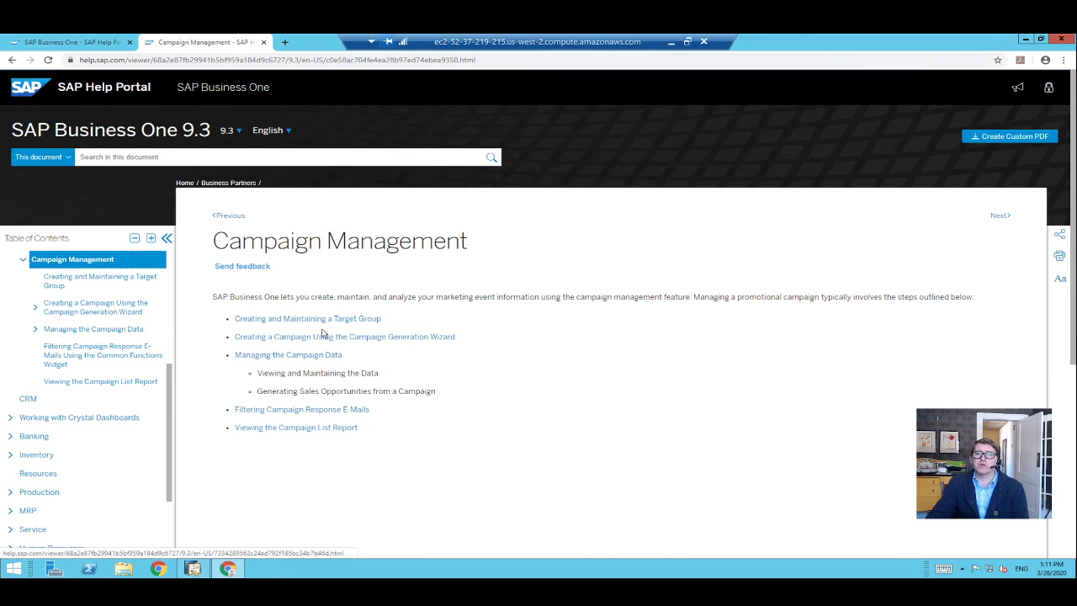